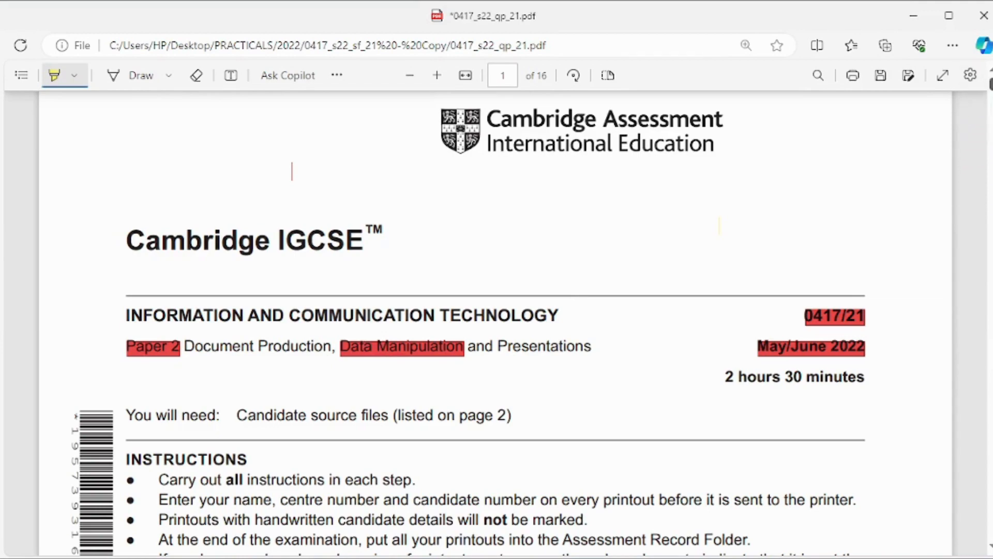
Highlight the introductory line of question 16 and its first bullet marker in the exam paper
{"action": "left_click_drag", "start_coordinate": [992, 84], "coordinate": [991, 288]}
{"action": "scroll", "coordinate": [473, 450], "scroll_direction": "down", "scroll_amount": 3}
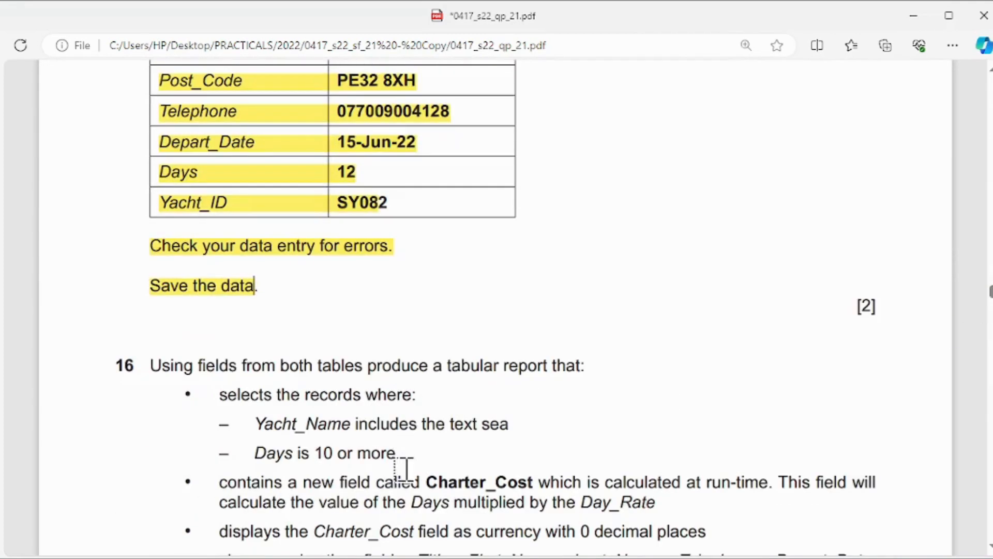
{"action": "scroll", "coordinate": [500, 280], "scroll_direction": "down", "scroll_amount": 3}
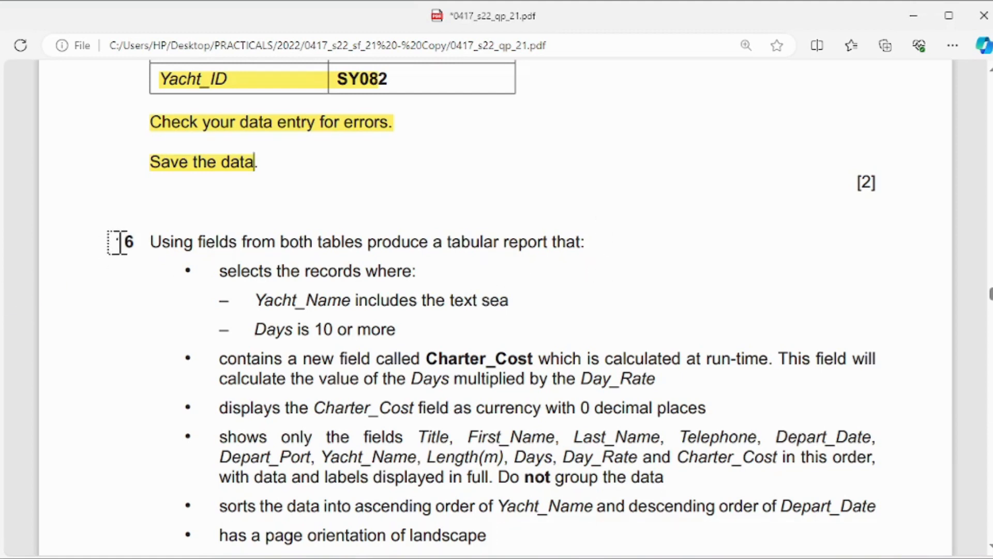
{"action": "left_click_drag", "start_coordinate": [117, 241], "coordinate": [585, 241]}
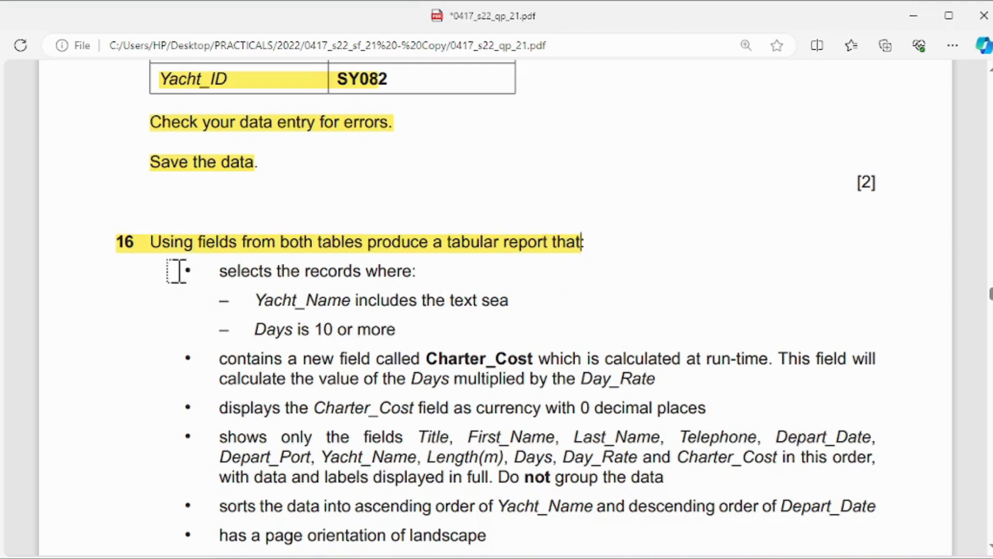
{"action": "mouse_move", "coordinate": [174, 271]}
{"action": "left_mouse_down"}
{"action": "mouse_move", "coordinate": [390, 268]}
{"action": "mouse_move", "coordinate": [181, 279]}
{"action": "left_mouse_up"}
Highlight the whole question 16 bullet that lists the fields to show, ending with "Do not group the data"
{"action": "scroll", "coordinate": [384, 259], "scroll_direction": "down", "scroll_amount": 3}
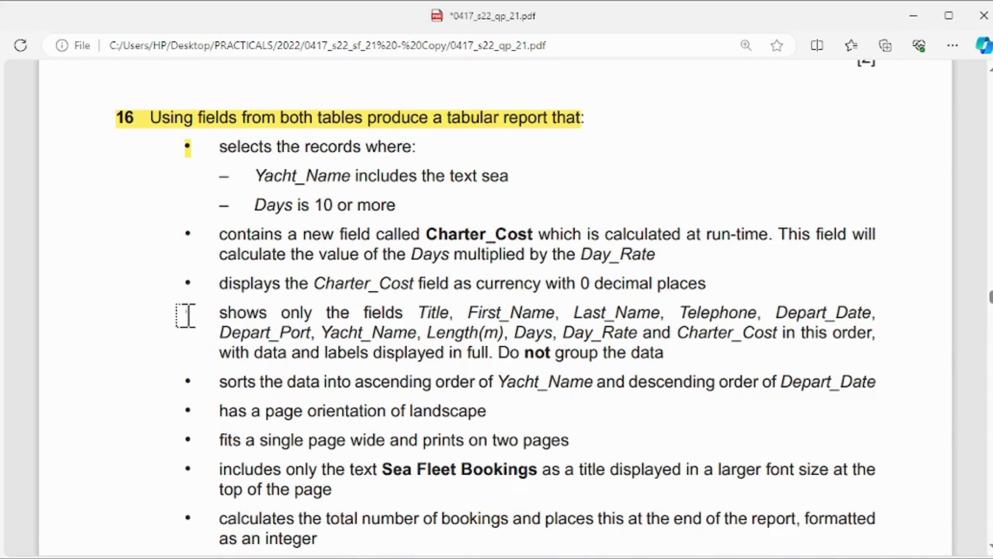
{"action": "mouse_move", "coordinate": [184, 312]}
{"action": "left_mouse_down"}
{"action": "mouse_move", "coordinate": [582, 333]}
{"action": "mouse_move", "coordinate": [656, 352]}
{"action": "left_mouse_up"}
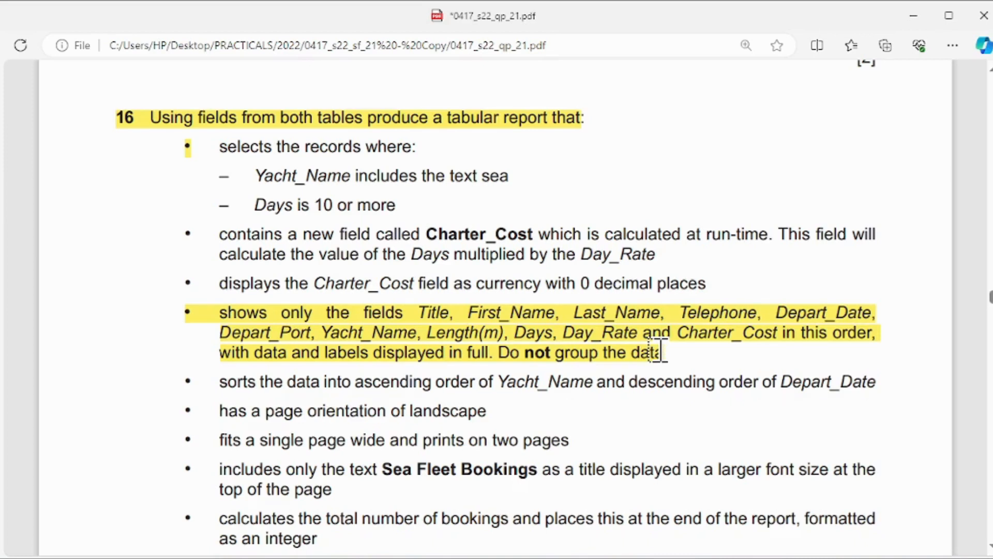
{"action": "left_click_drag", "start_coordinate": [660, 352], "coordinate": [662, 353]}
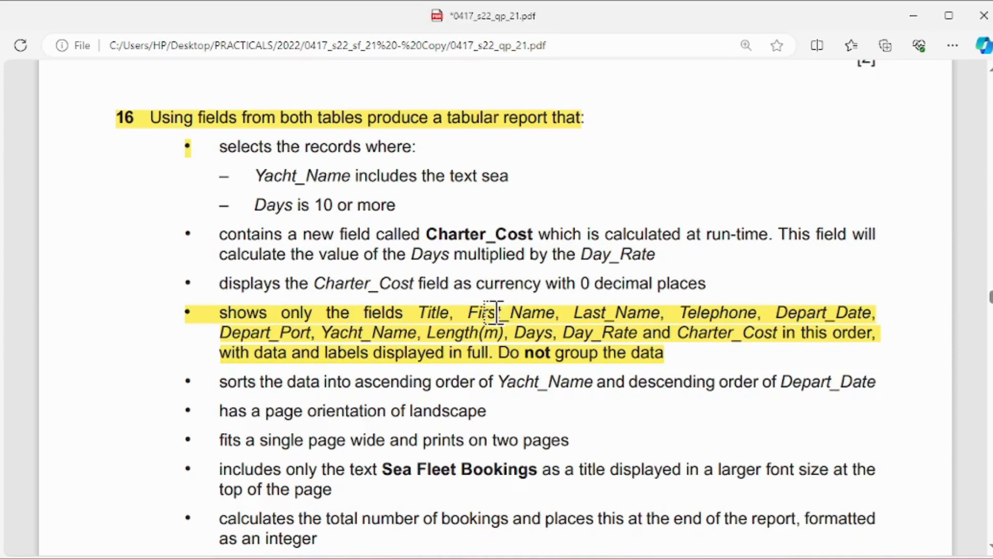
Add the text annotation "1" beside the highlighted field-list bullet and return to the highlighter
{"action": "mouse_move", "coordinate": [32, 67]}
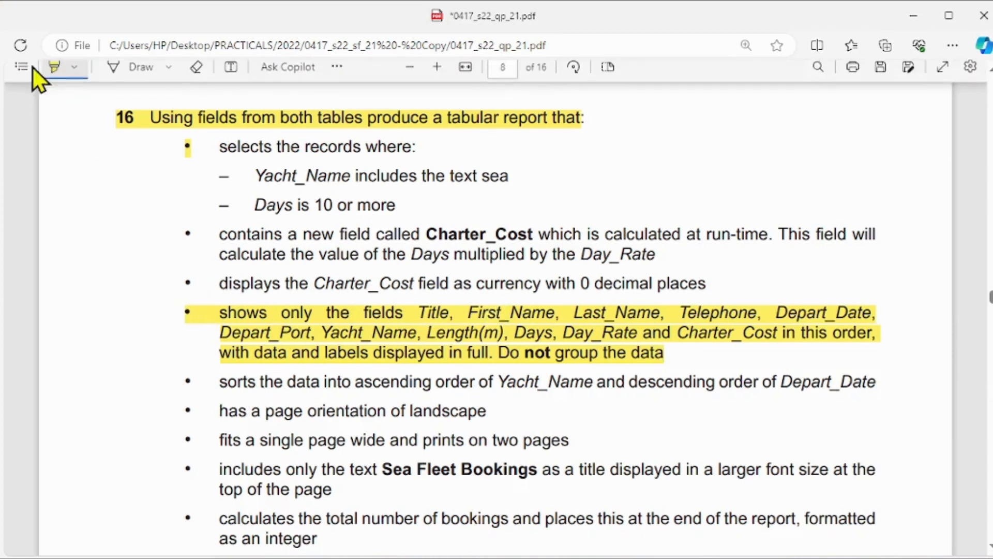
{"action": "left_click", "coordinate": [229, 76]}
{"action": "left_click", "coordinate": [196, 315]}
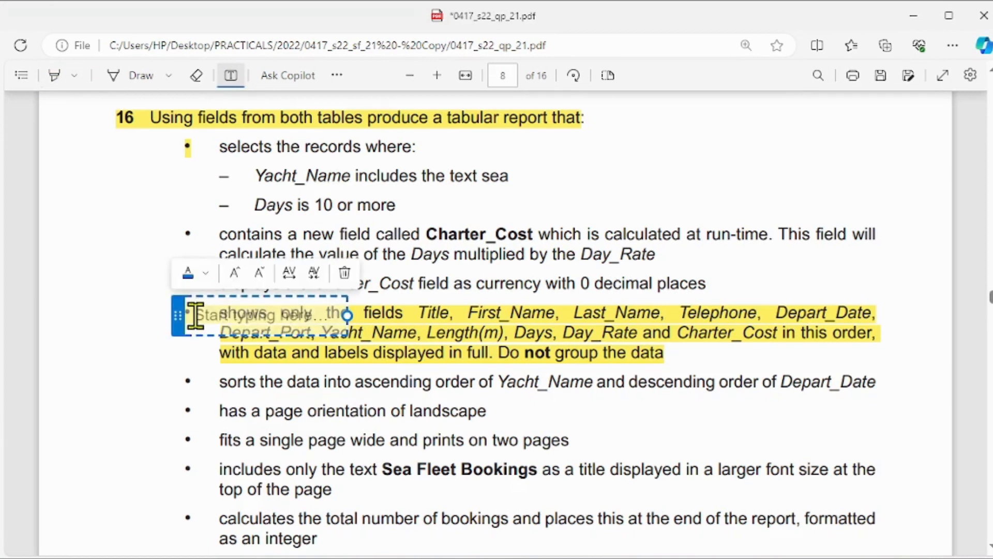
{"action": "type", "text": "1"}
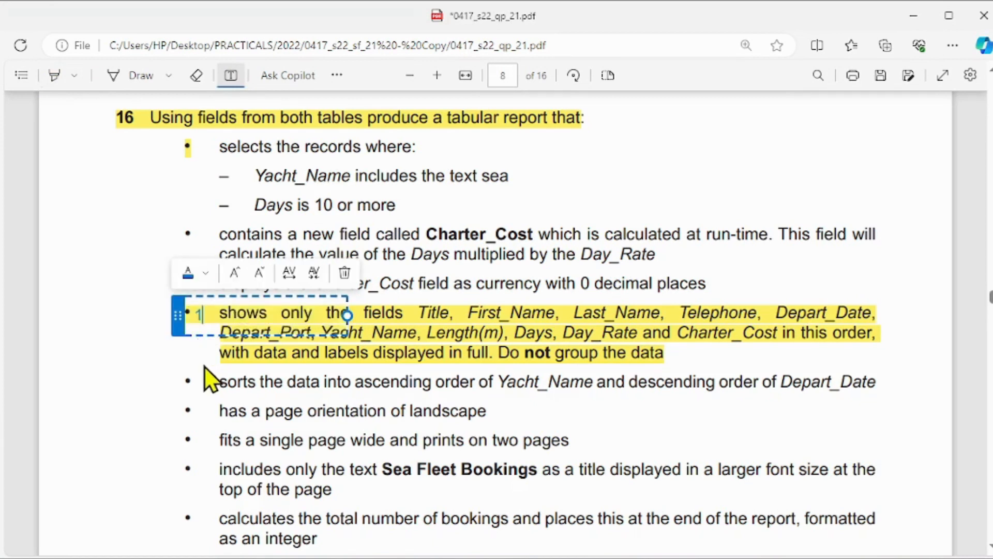
{"action": "left_click", "coordinate": [181, 374]}
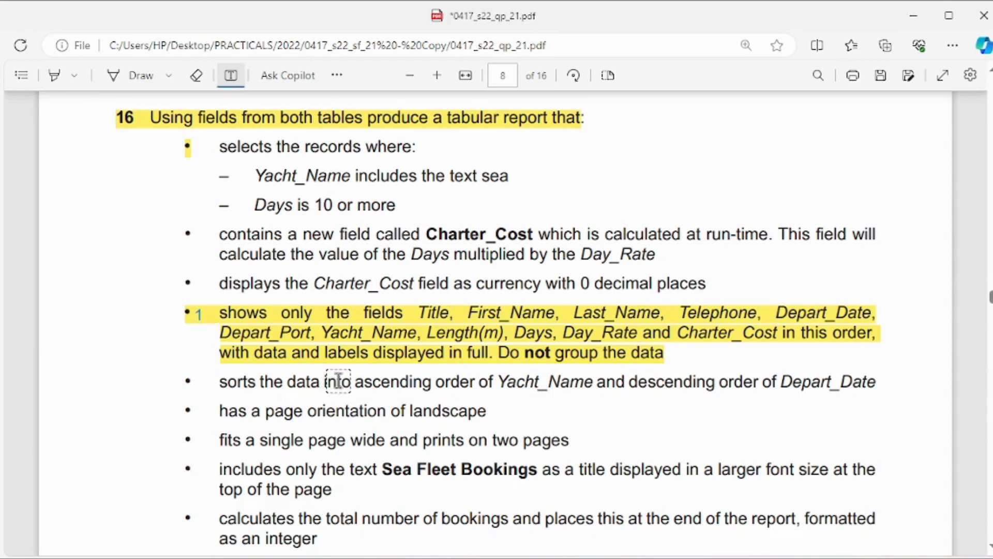
{"action": "left_click", "coordinate": [51, 76]}
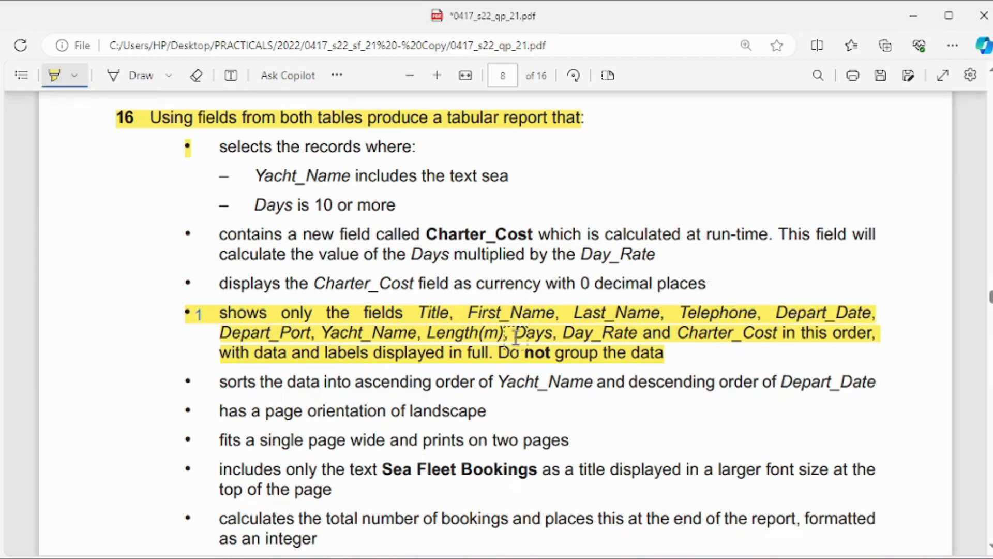
Place another text annotation "1" beside the field-list bullet, coloured red and with an enlarged font size
{"action": "key", "text": "alt+Tab"}
{"action": "left_click", "coordinate": [390, 367]}
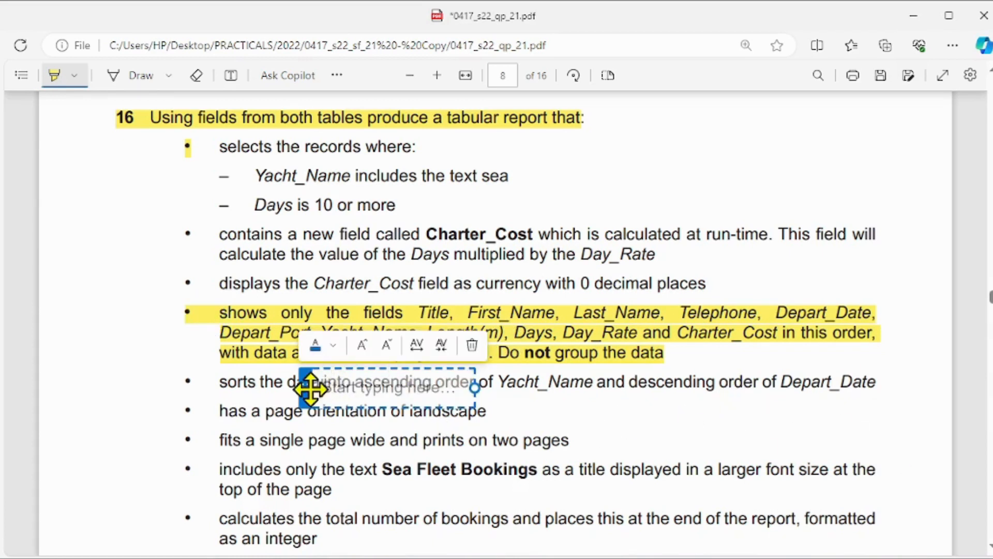
{"action": "left_click_drag", "start_coordinate": [310, 388], "coordinate": [196, 315]}
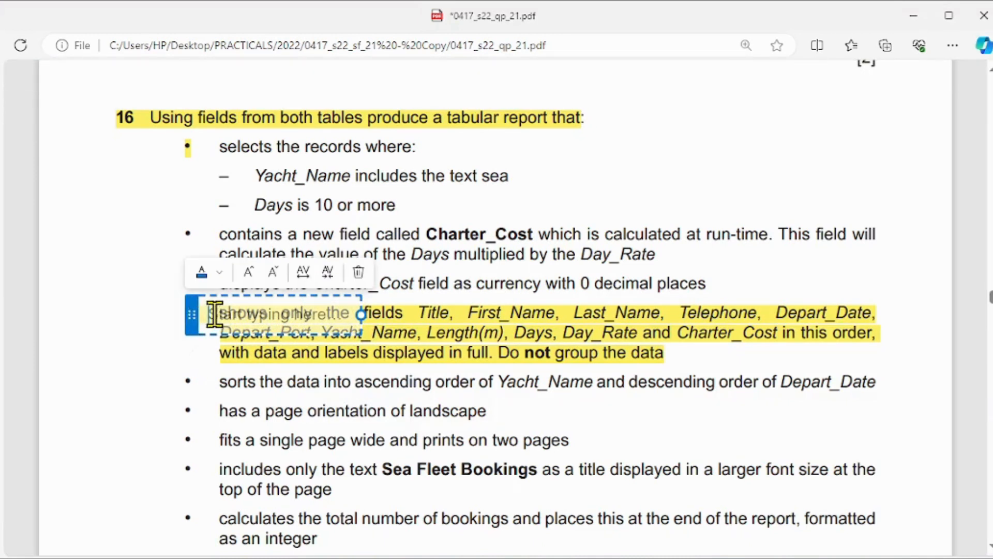
{"action": "type", "text": "1"}
{"action": "left_click", "coordinate": [201, 272]}
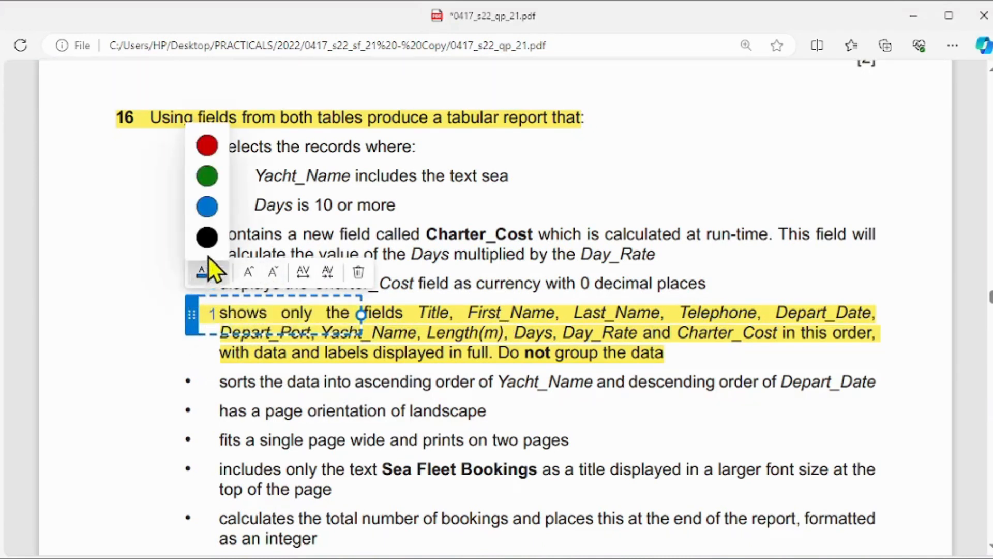
{"action": "left_click", "coordinate": [207, 146]}
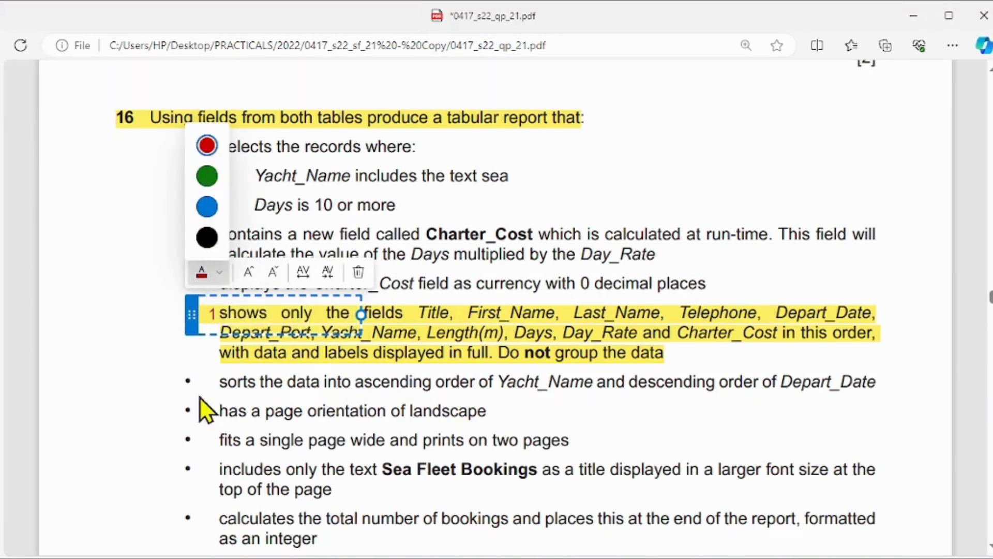
{"action": "left_click", "coordinate": [249, 272]}
{"action": "left_click_drag", "start_coordinate": [196, 326], "coordinate": [180, 324]}
{"action": "left_click", "coordinate": [149, 337]}
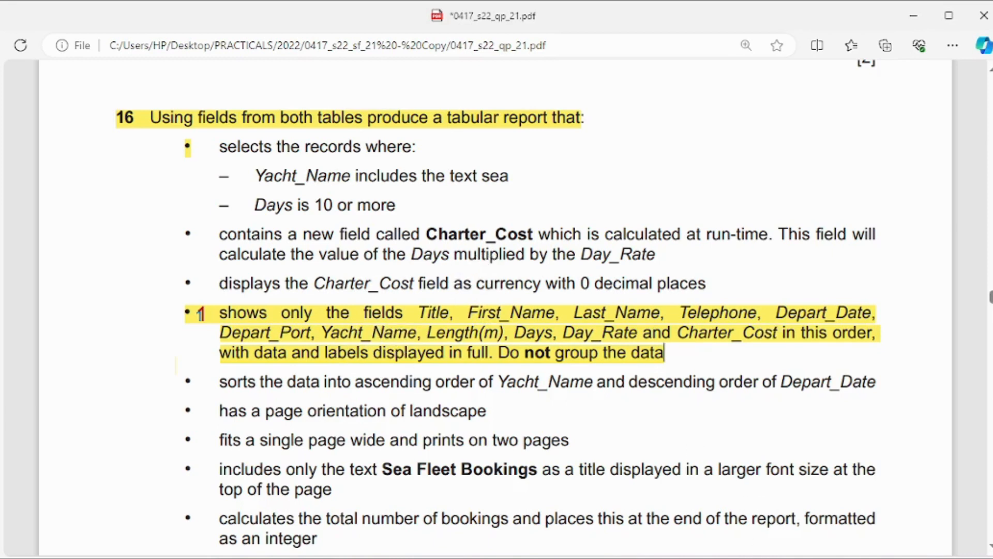
Switch to Access, close the J2221BOOKINGS table and start the Simple Query Wizard, allowing the wizard file to open
{"action": "key", "text": "alt+Tab"}
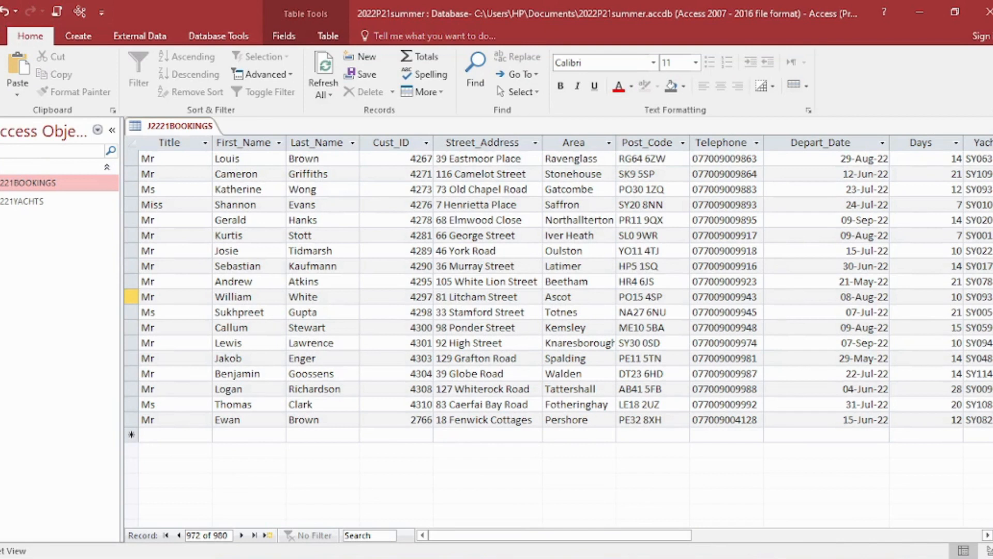
{"action": "left_click", "coordinate": [989, 126]}
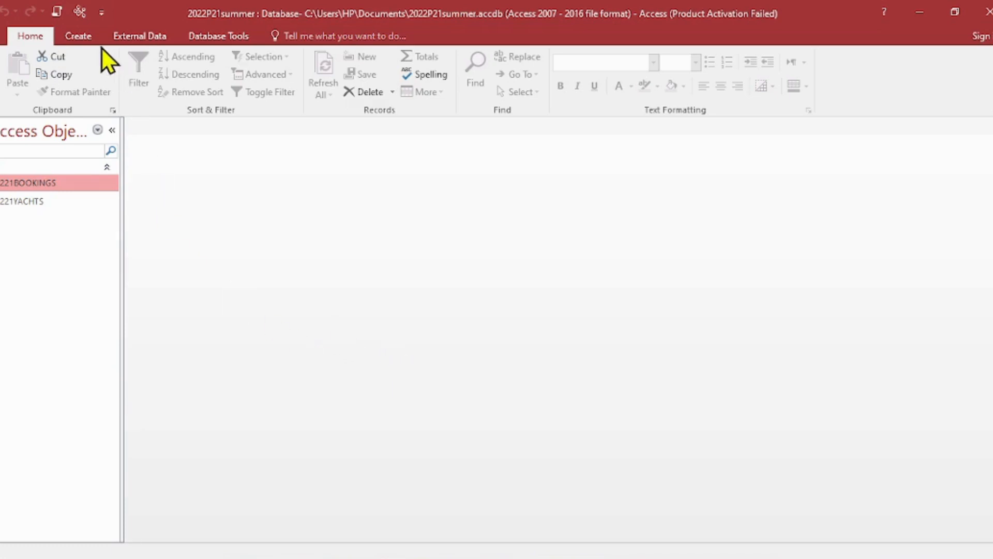
{"action": "left_click", "coordinate": [82, 35]}
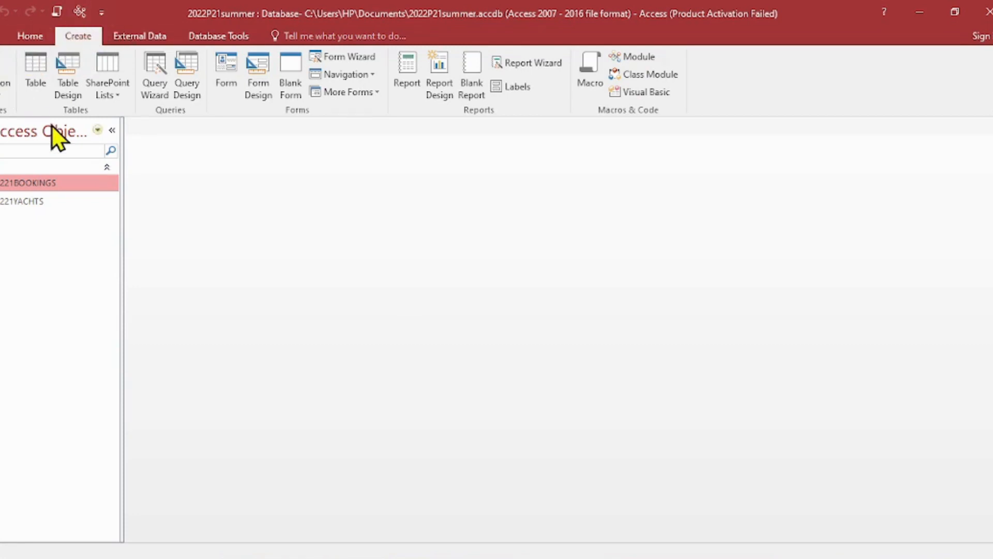
{"action": "left_click", "coordinate": [154, 63]}
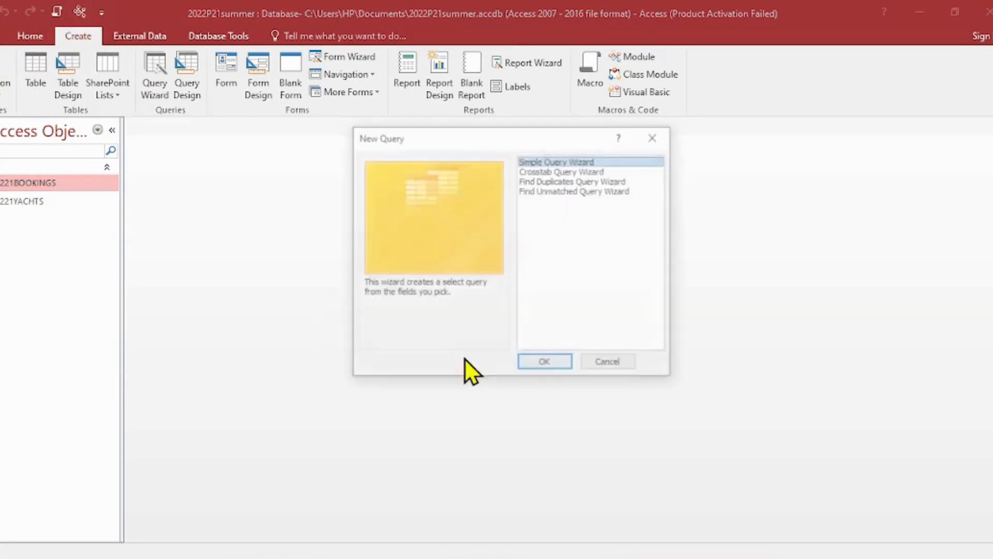
{"action": "left_click", "coordinate": [561, 366]}
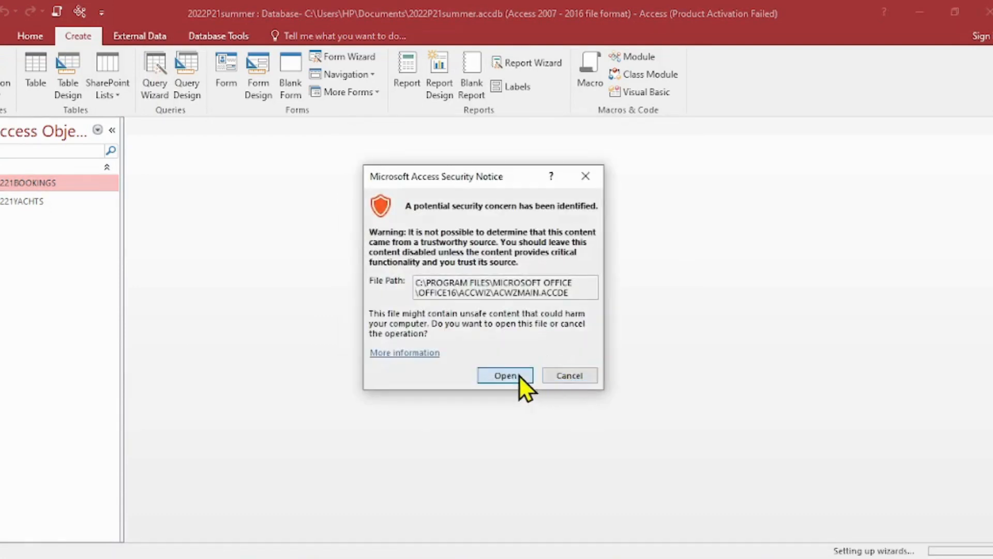
{"action": "left_click", "coordinate": [519, 374]}
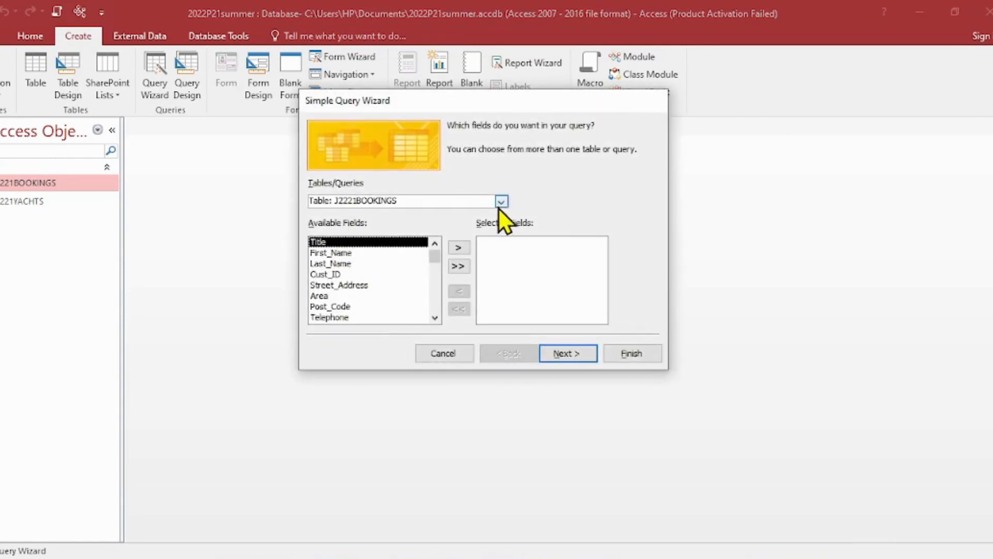
Add Title, First_Name, Last_Name, Telephone and Depart_Date from J2221BOOKINGS to the query, following the exam paper's field order
{"action": "left_click", "coordinate": [458, 248]}
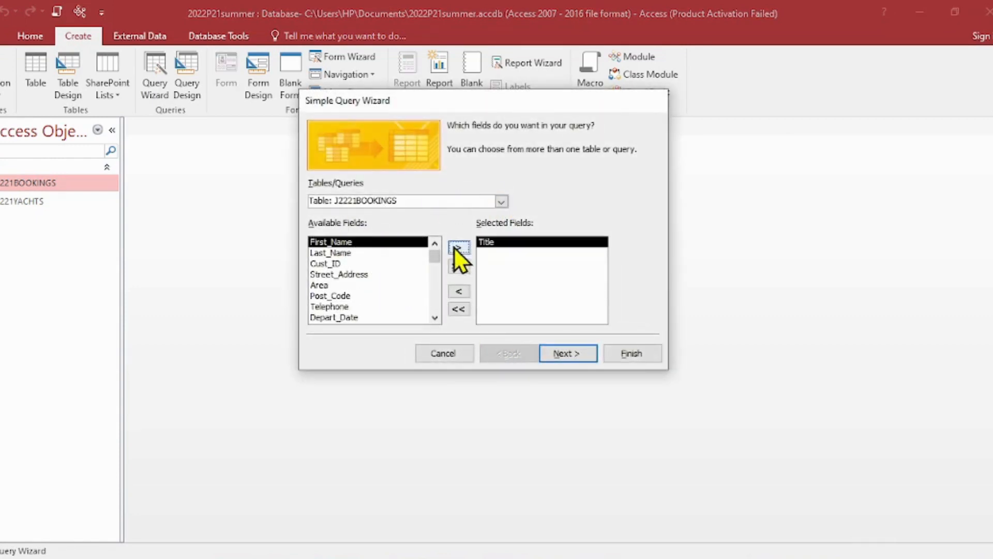
{"action": "key", "text": "alt+Tab"}
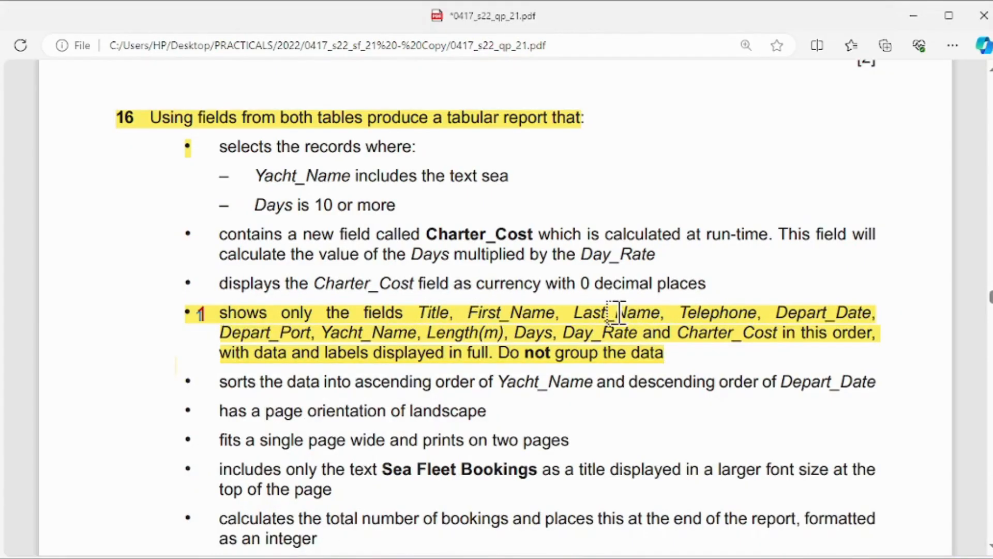
{"action": "key", "text": "alt+Tab"}
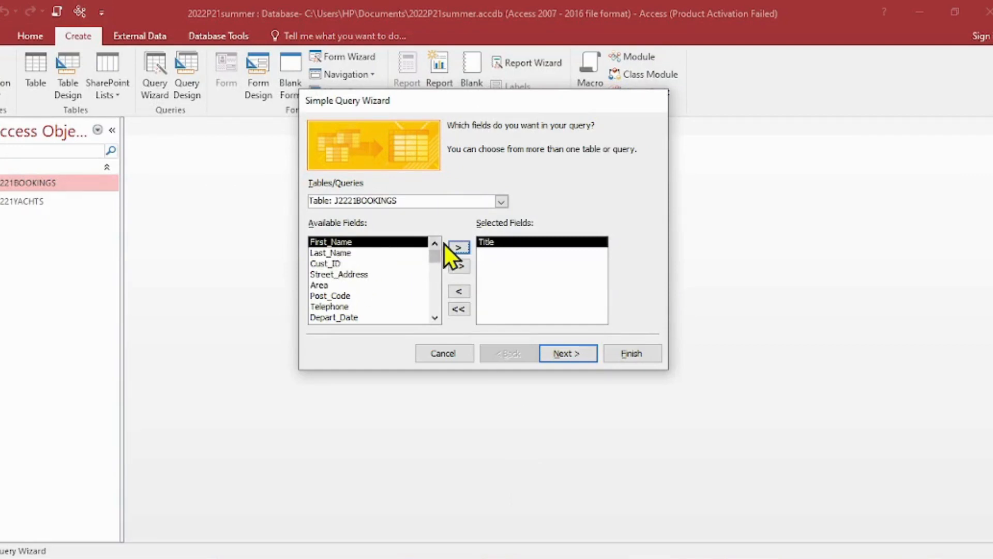
{"action": "left_click", "coordinate": [458, 247]}
{"action": "left_click", "coordinate": [458, 248]}
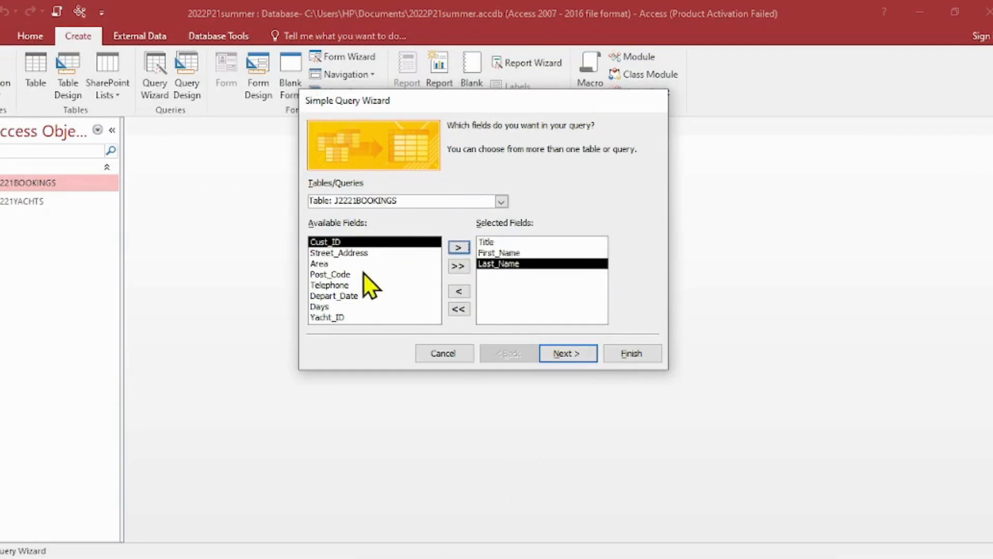
{"action": "left_click", "coordinate": [344, 285]}
{"action": "left_click", "coordinate": [458, 248]}
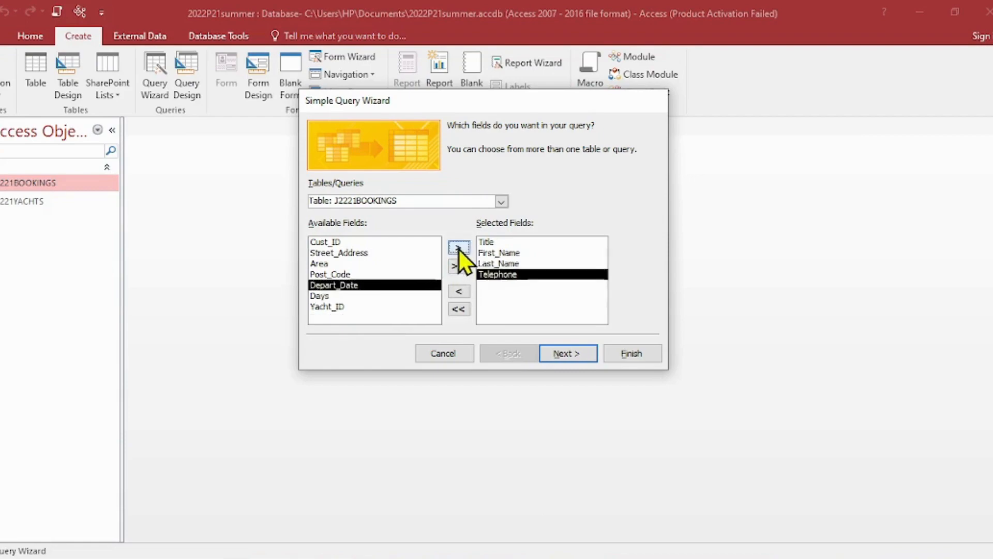
{"action": "key", "text": "alt+Tab"}
{"action": "left_click", "coordinate": [467, 248]}
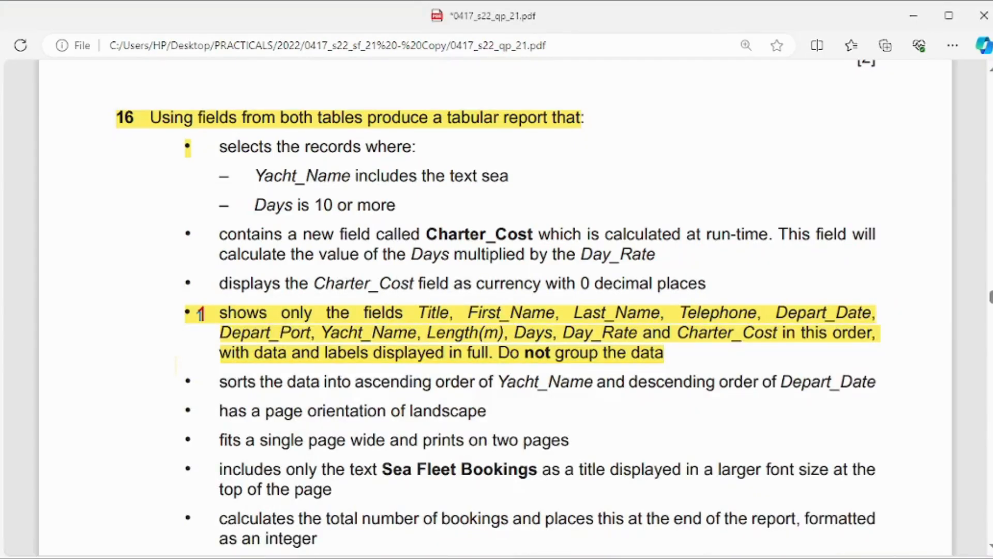
Mark Depart_Port in the exam paper's highlighted field list and compare it with the query's available fields
{"action": "left_click", "coordinate": [300, 332]}
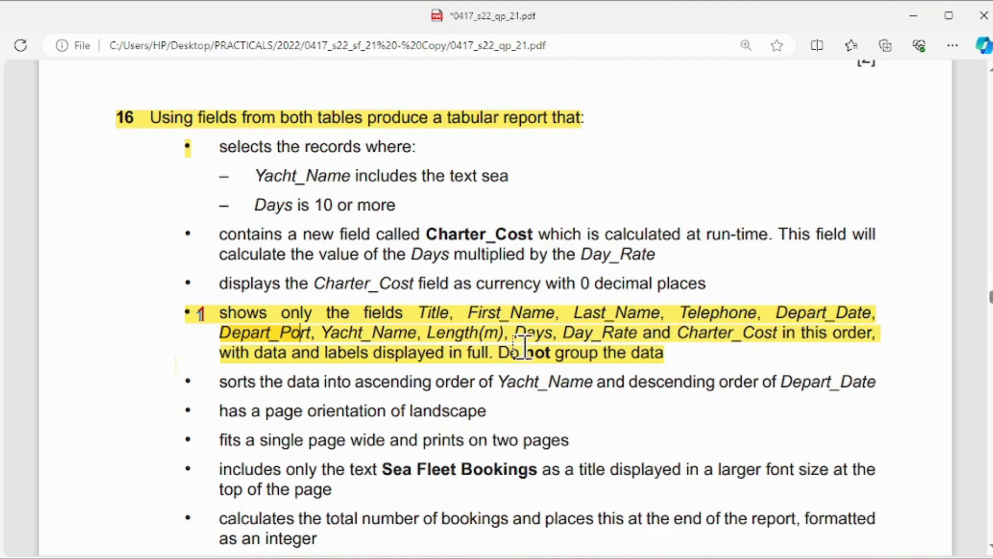
{"action": "key", "text": "alt+Tab"}
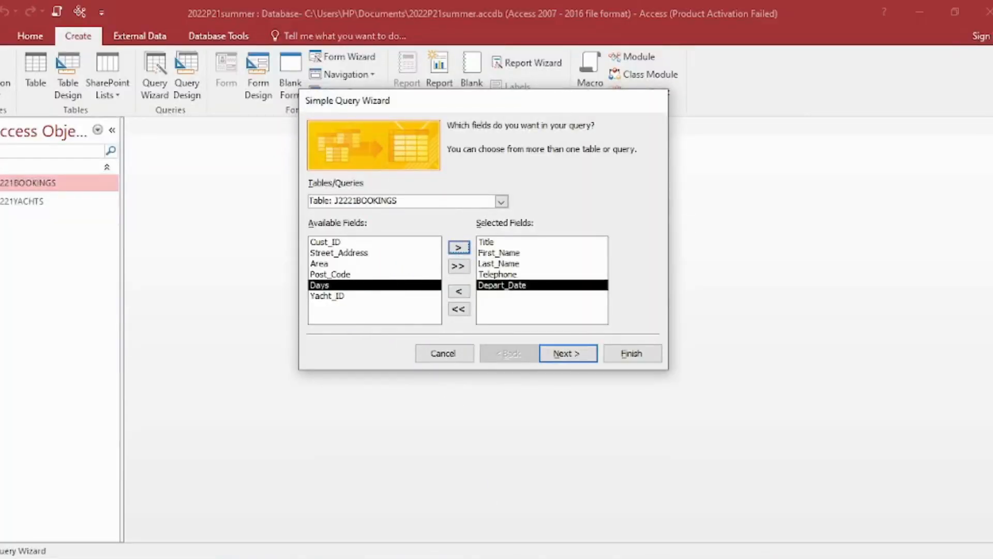
{"action": "key", "text": "alt+Tab"}
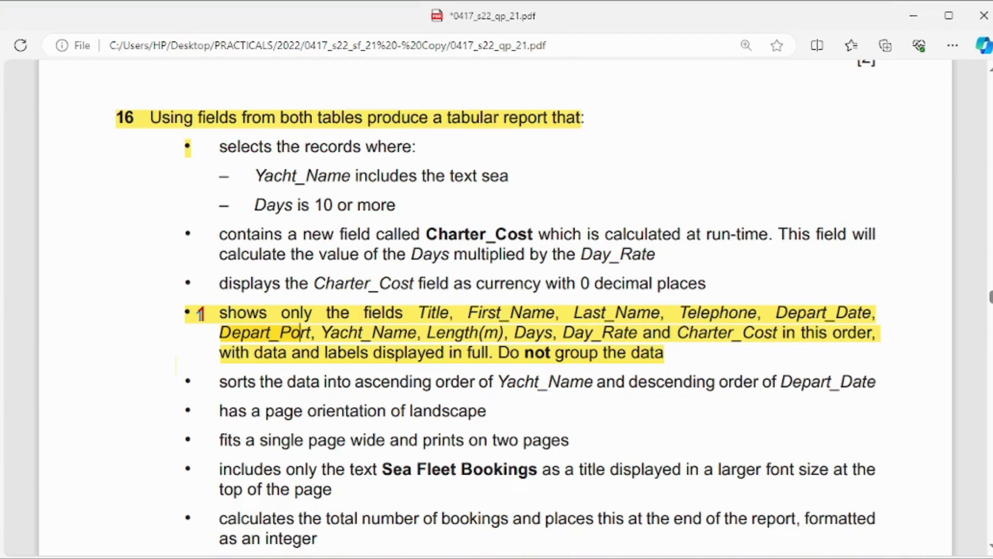
{"action": "key", "text": "alt+Tab"}
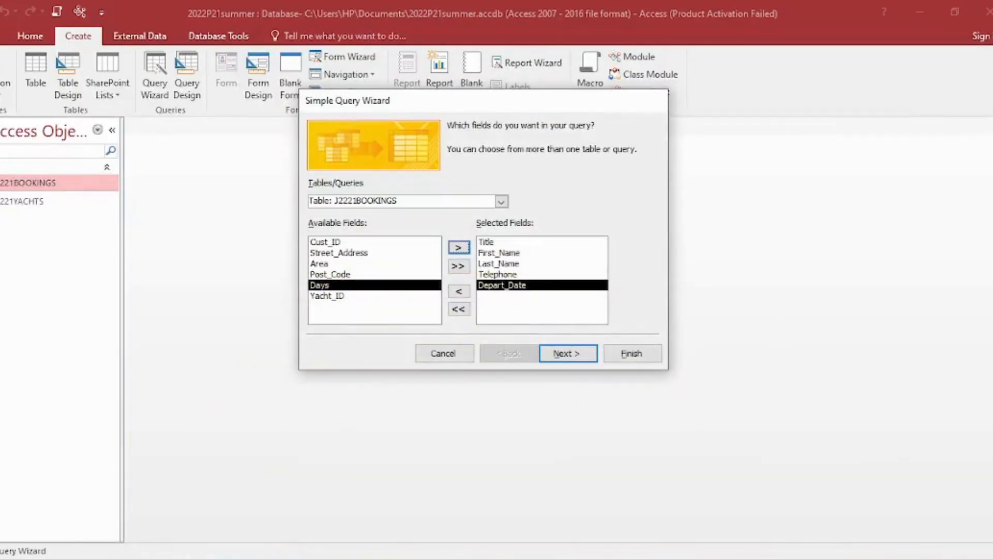
Change the query's field source to the J2221YACHTS table and recheck the required field order in the exam paper
{"action": "left_click", "coordinate": [501, 202]}
{"action": "left_click", "coordinate": [382, 224]}
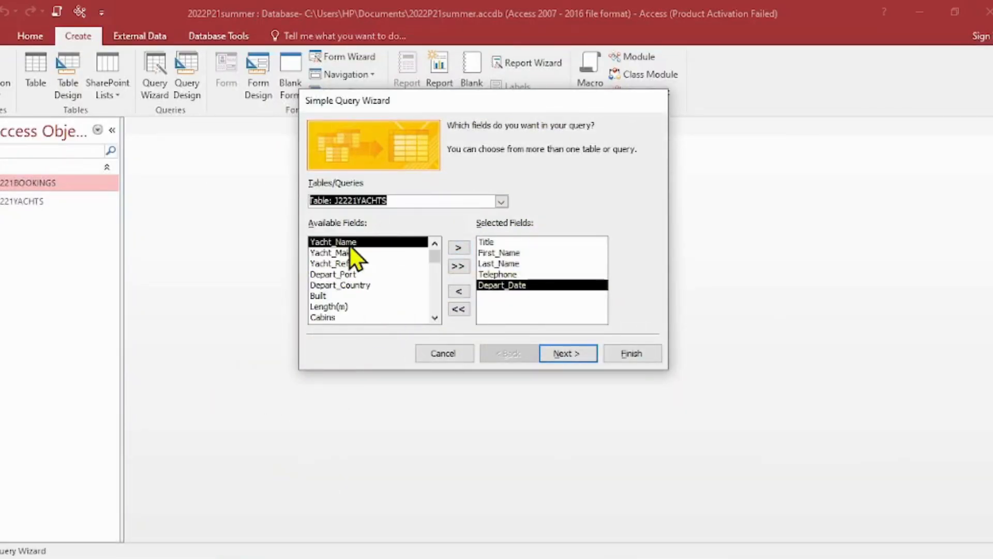
{"action": "key", "text": "alt+Tab"}
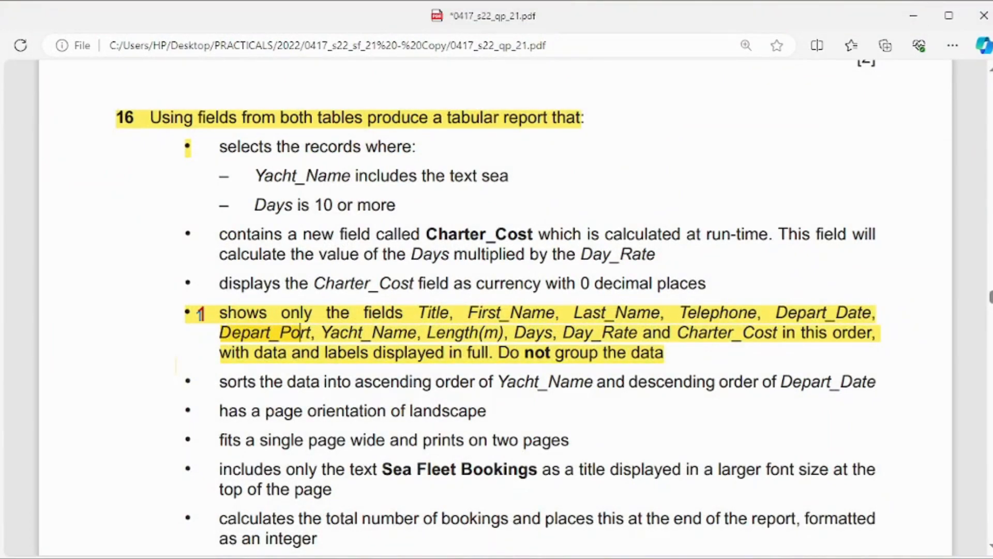
{"action": "key", "text": "alt+Tab"}
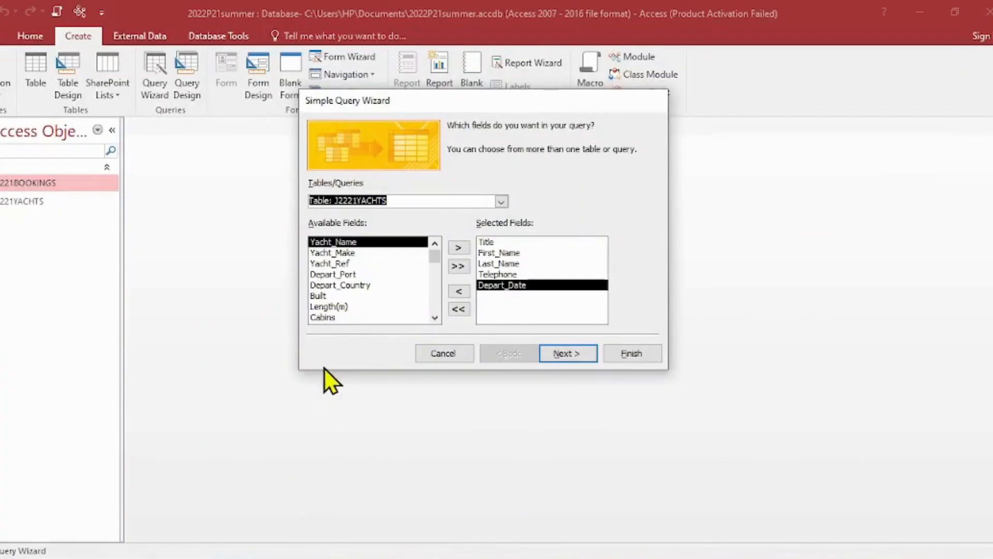
Add Depart_Port and Yacht_Name from the J2221YACHTS table to the query's selected fields, in that order
{"action": "left_click", "coordinate": [336, 274]}
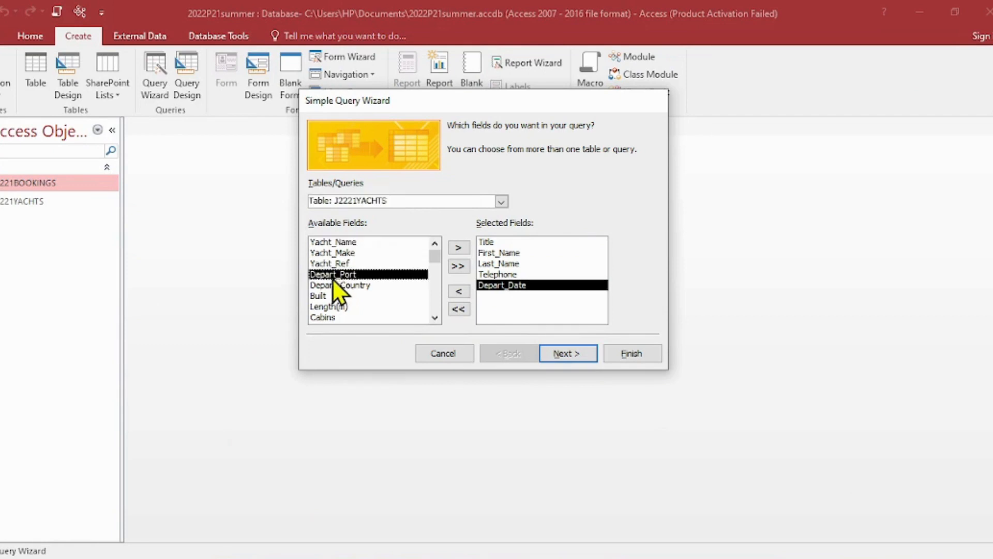
{"action": "left_click", "coordinate": [457, 246]}
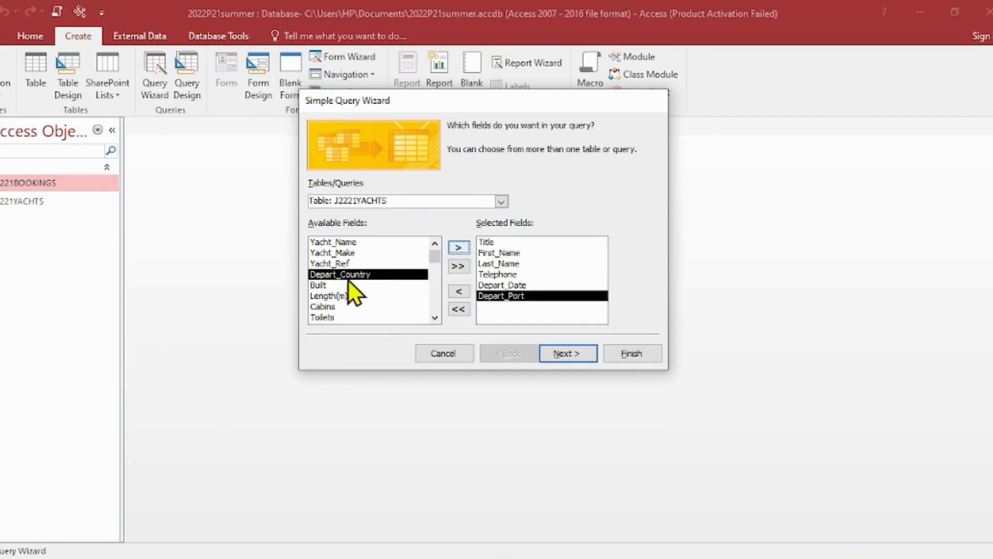
{"action": "left_click", "coordinate": [344, 241]}
{"action": "left_click", "coordinate": [457, 247]}
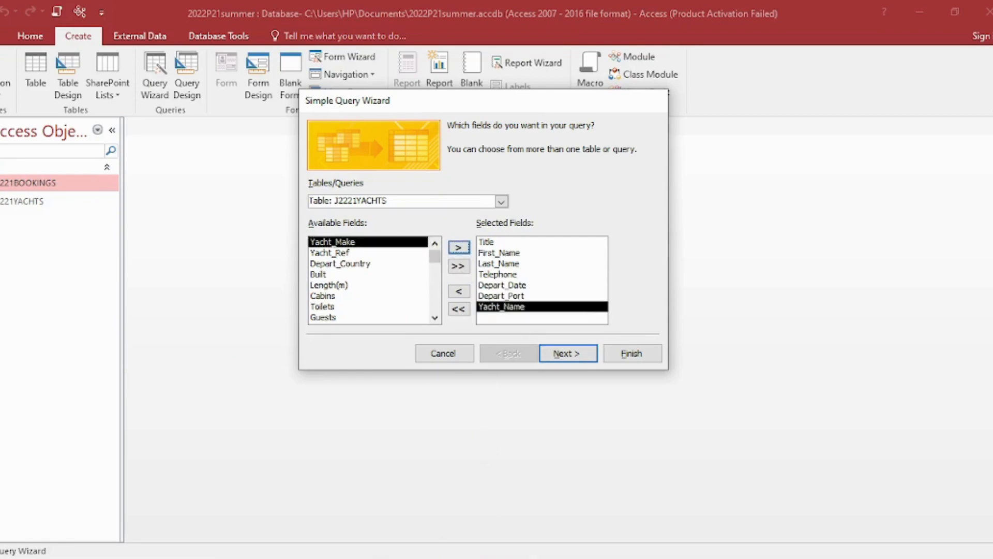
Check the exam paper for the next required field and add Length(m) from J2221YACHTS to the query
{"action": "key", "text": "alt+Tab"}
{"action": "scroll", "coordinate": [341, 288], "scroll_direction": "down", "scroll_amount": 1}
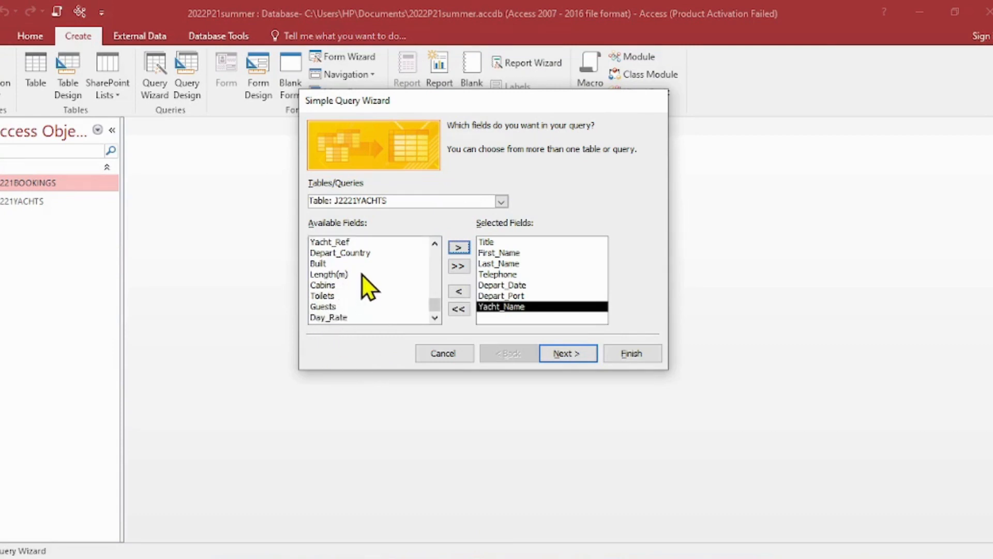
{"action": "scroll", "coordinate": [362, 274], "scroll_direction": "up", "scroll_amount": 1}
{"action": "scroll", "coordinate": [362, 274], "scroll_direction": "down", "scroll_amount": 1}
{"action": "left_click", "coordinate": [336, 275]}
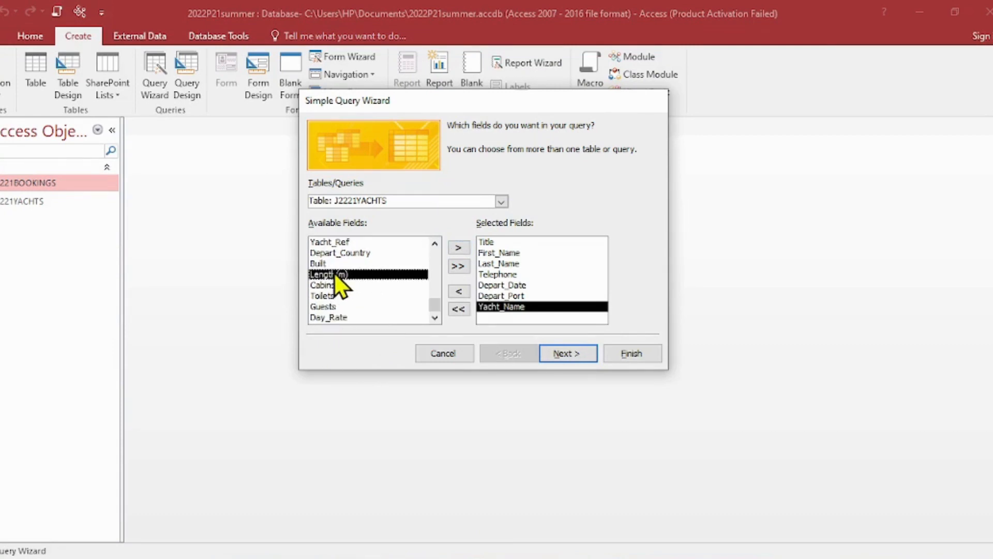
{"action": "left_click", "coordinate": [452, 249]}
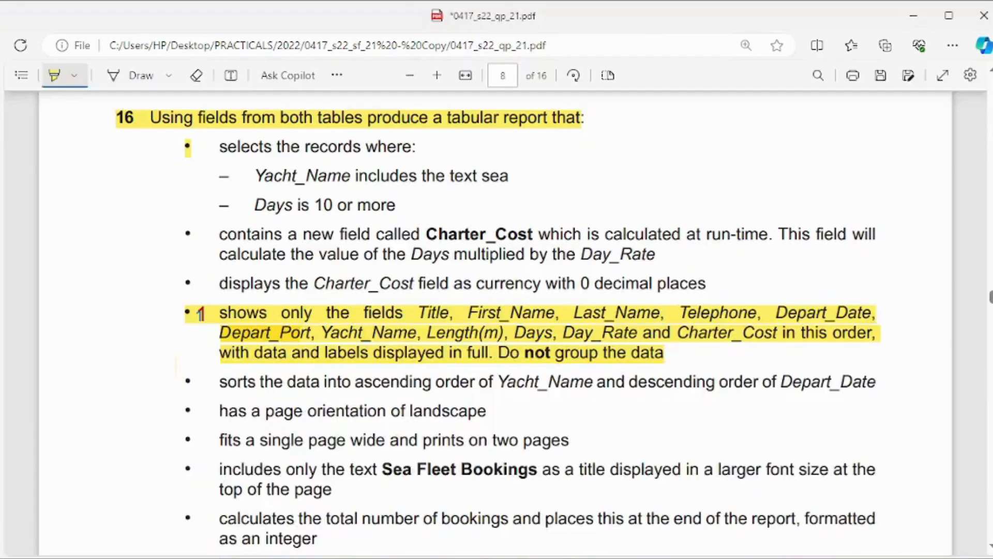
Recheck the field order in the exam paper, change the source to J2221BOOKINGS and add Days to the query
{"action": "left_click", "coordinate": [310, 558]}
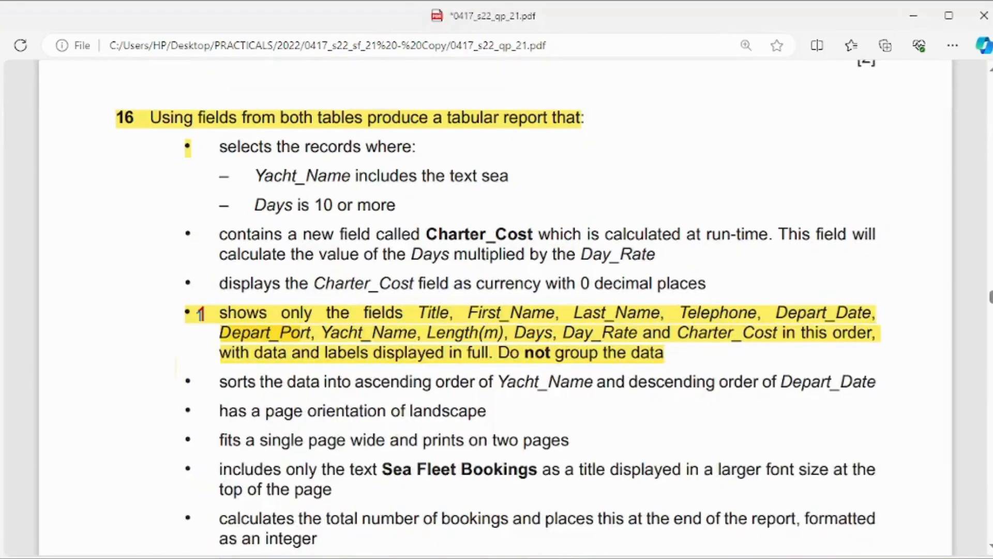
{"action": "left_click", "coordinate": [313, 557]}
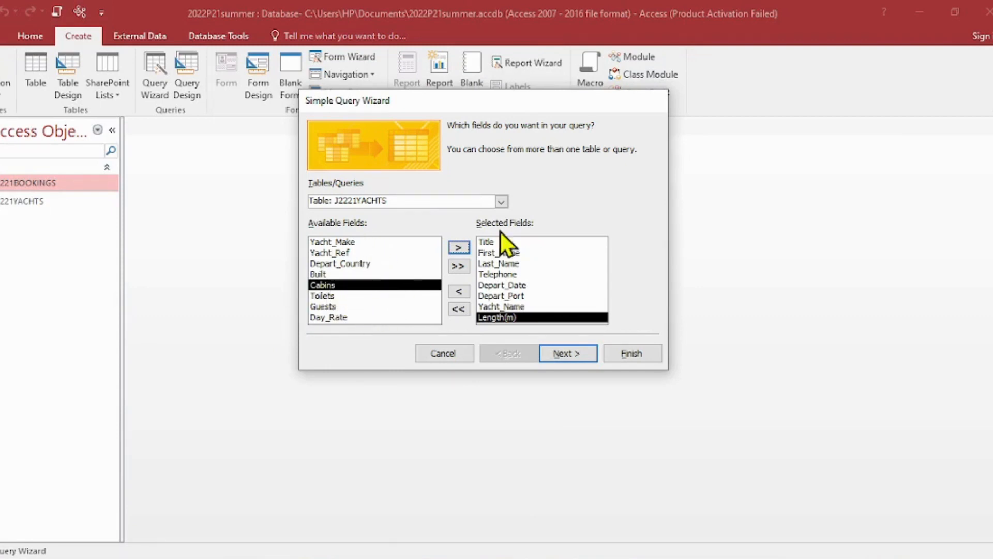
{"action": "left_click", "coordinate": [500, 202]}
{"action": "left_click", "coordinate": [442, 213]}
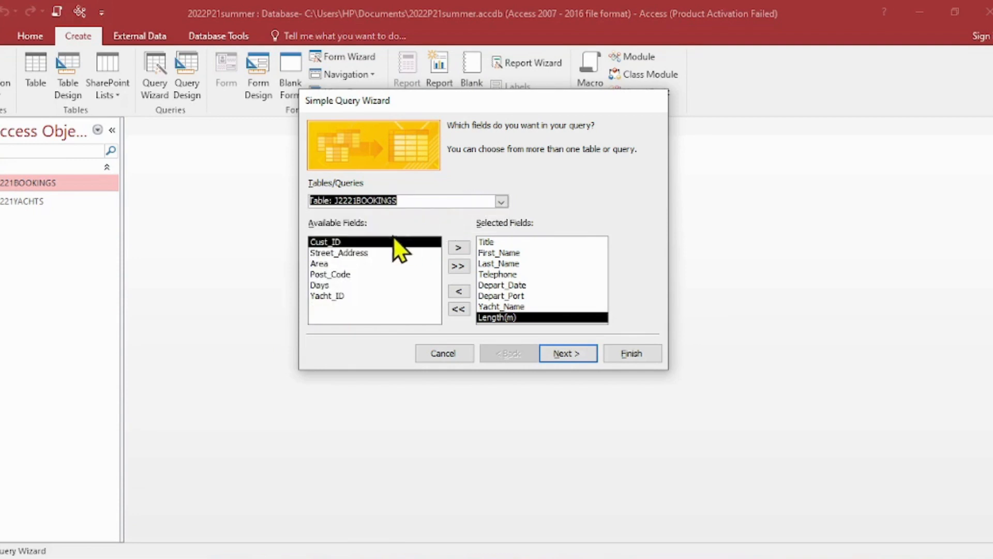
{"action": "left_click", "coordinate": [320, 286]}
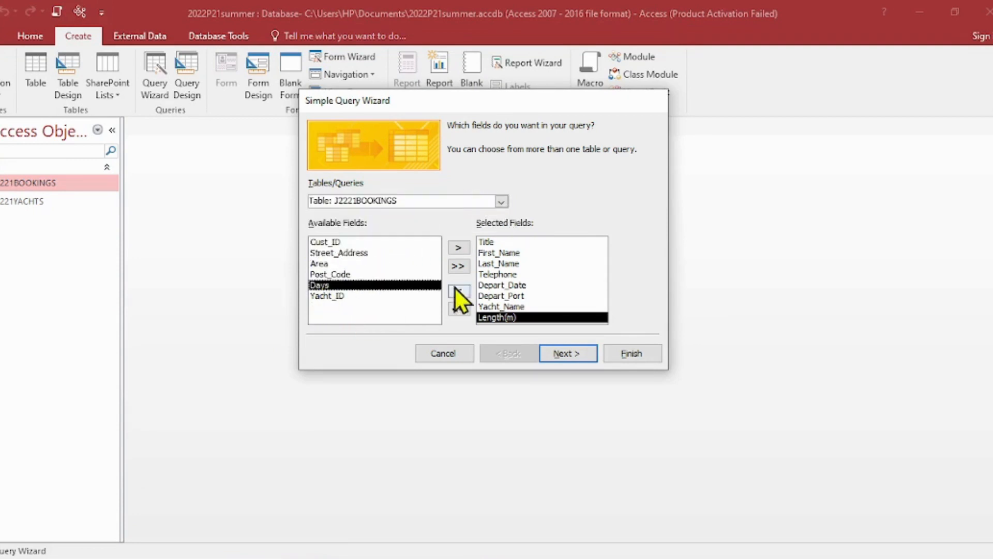
{"action": "left_click", "coordinate": [457, 249]}
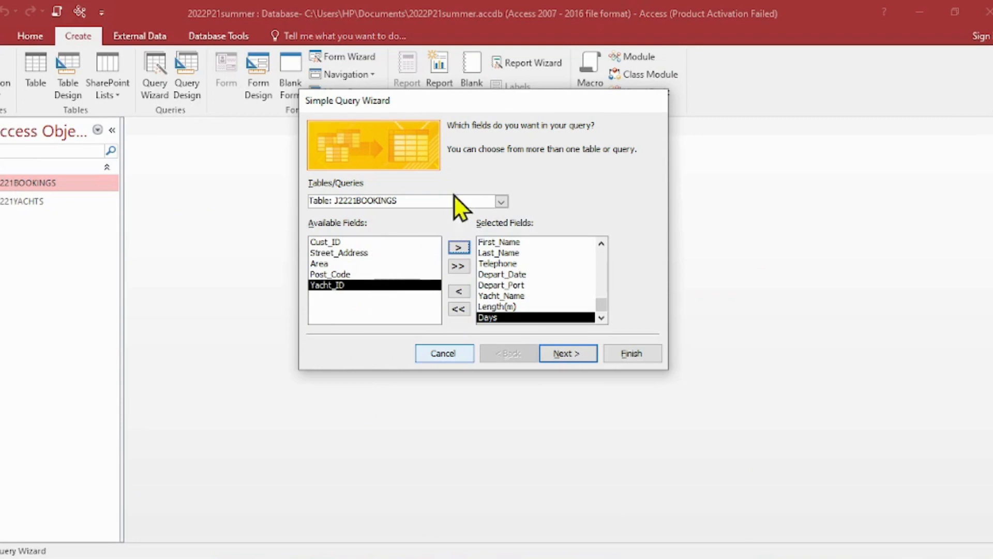
Change the query's field source back to J2221YACHTS and add the Day_Rate field
{"action": "left_click", "coordinate": [499, 201]}
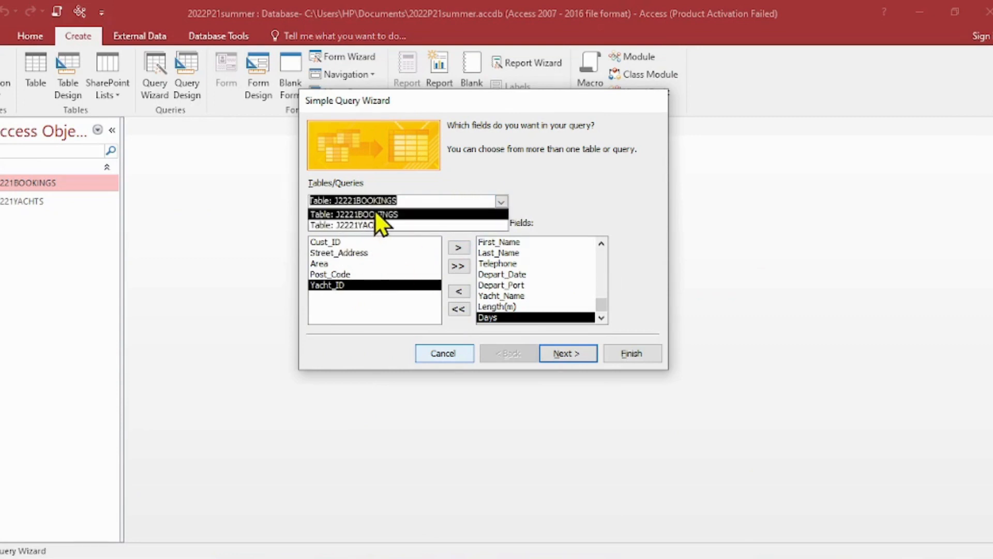
{"action": "left_click", "coordinate": [402, 225]}
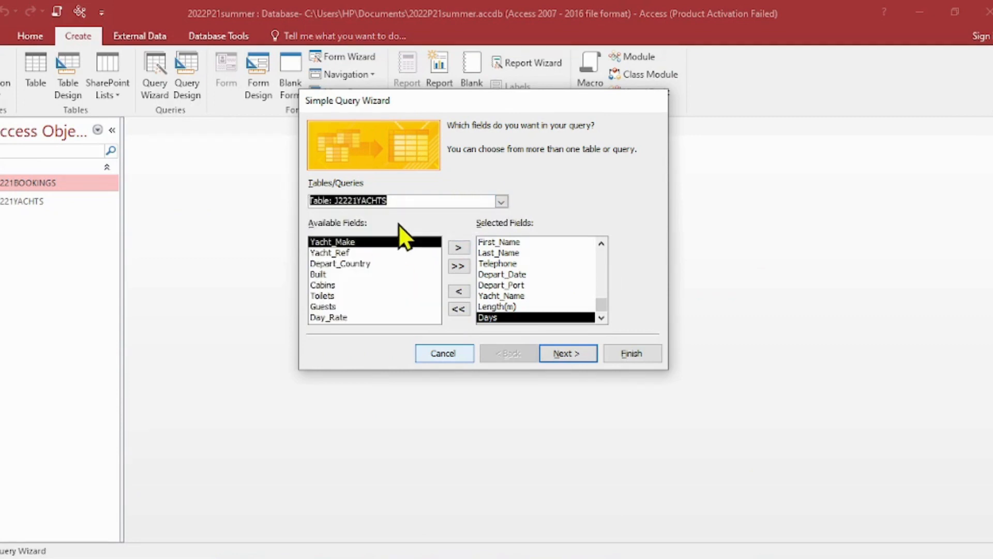
{"action": "left_click", "coordinate": [343, 318]}
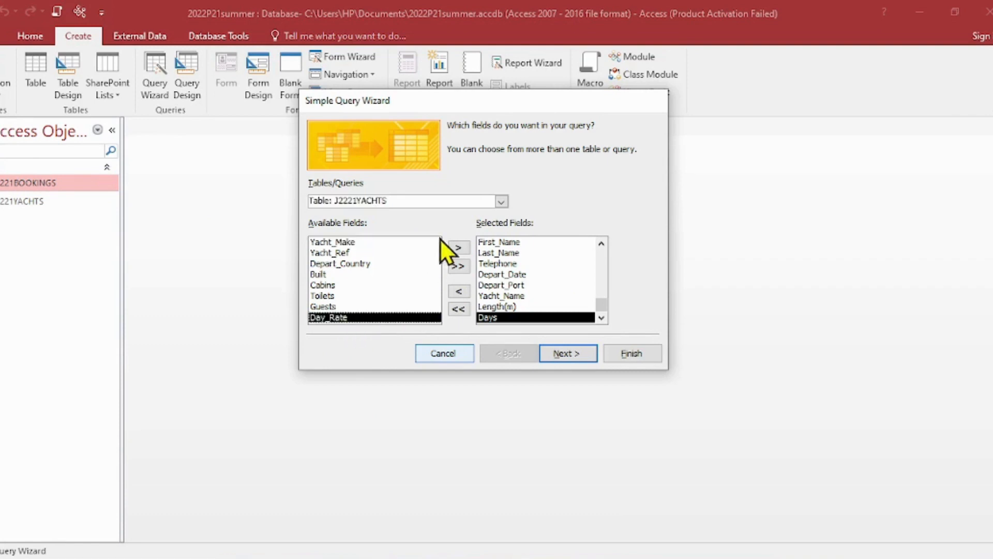
{"action": "left_click", "coordinate": [459, 248]}
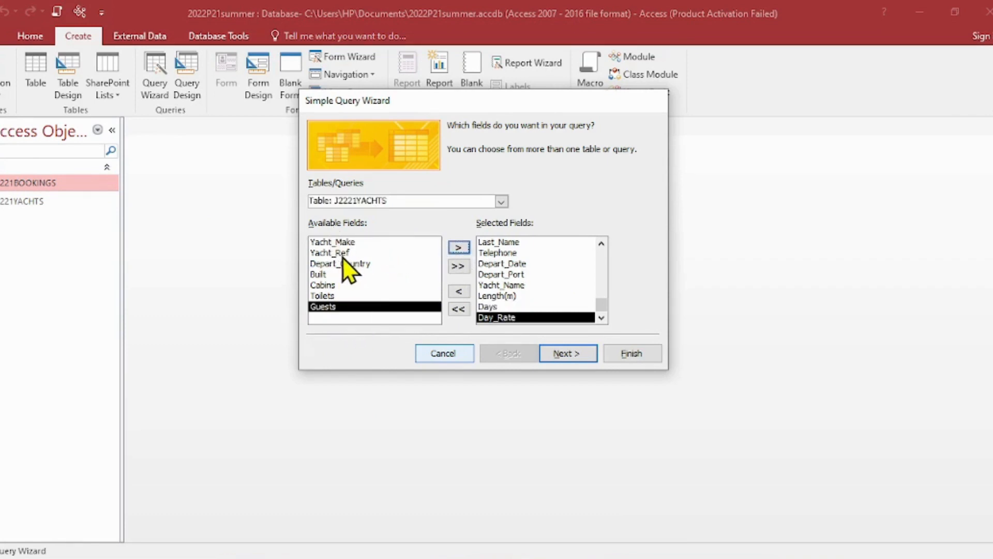
Check the exam paper for the remaining field and look through the J2221BOOKINGS fields for Charter_Cost
{"action": "key", "text": "alt+Tab"}
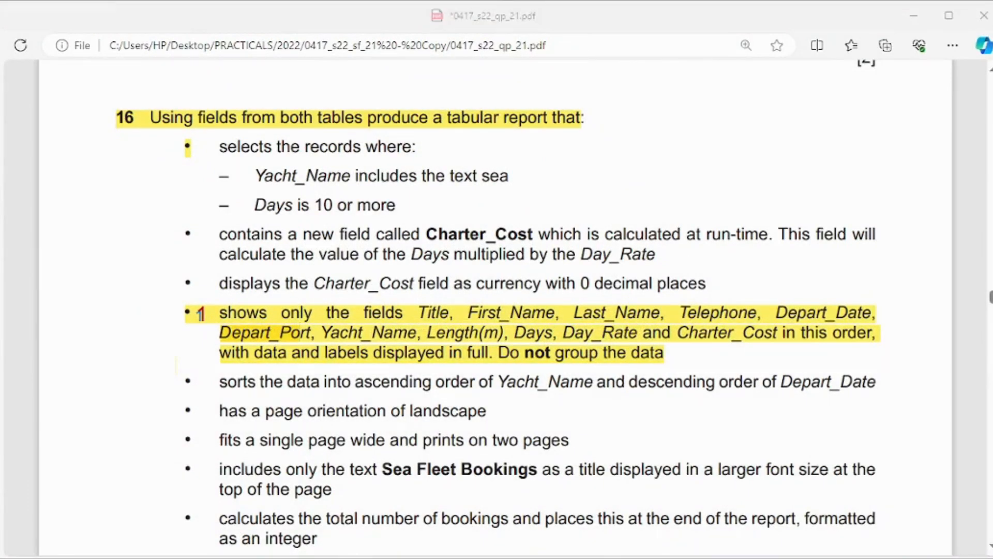
{"action": "key", "text": "alt+Tab"}
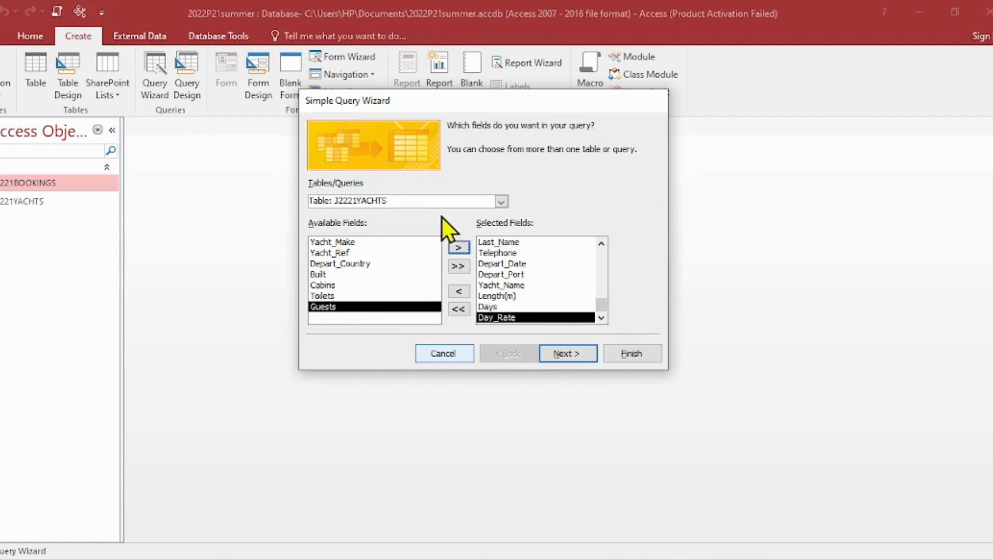
{"action": "left_click", "coordinate": [500, 201]}
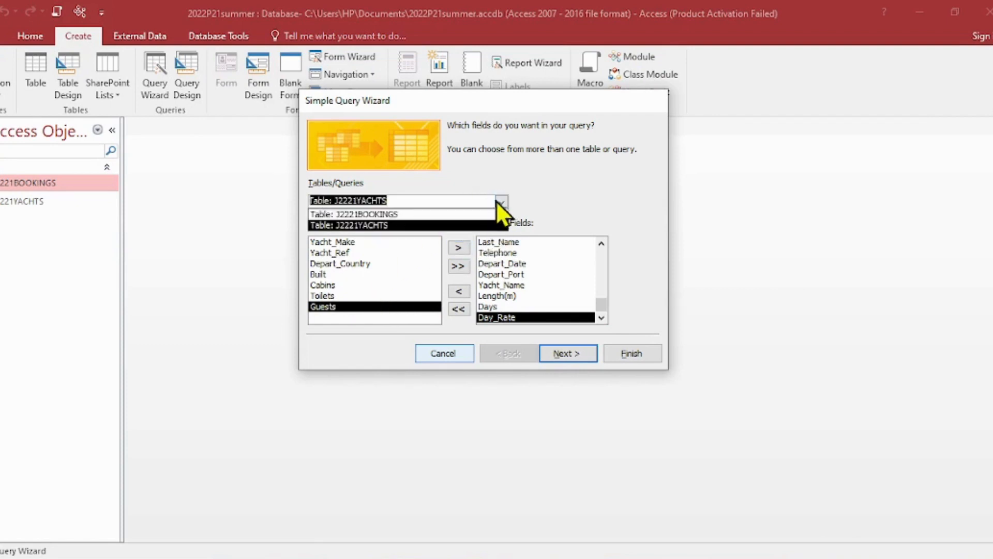
{"action": "left_click", "coordinate": [407, 213]}
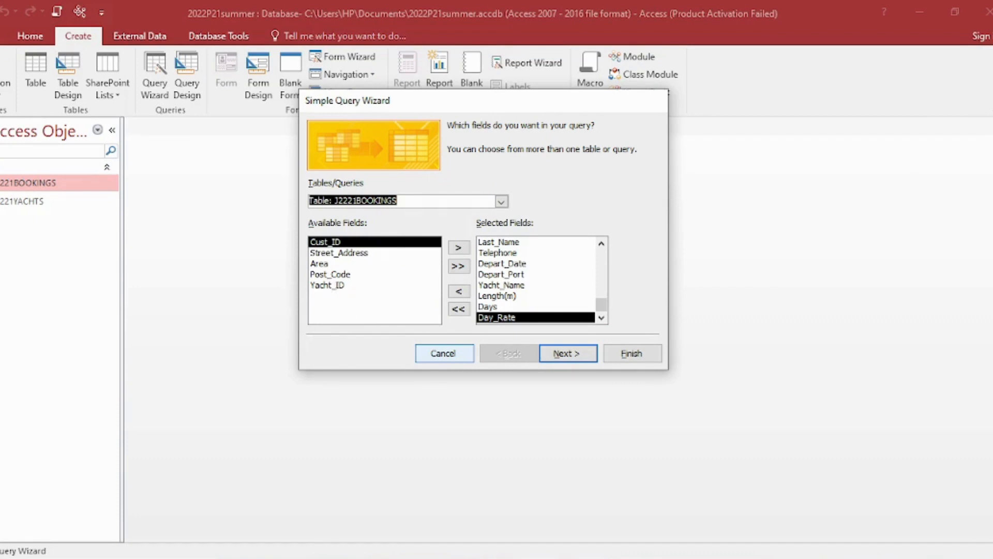
Highlight Charter_Cost in the exam paper's field list and in the bullet describing the new calculated field
{"action": "key", "text": "alt+Tab"}
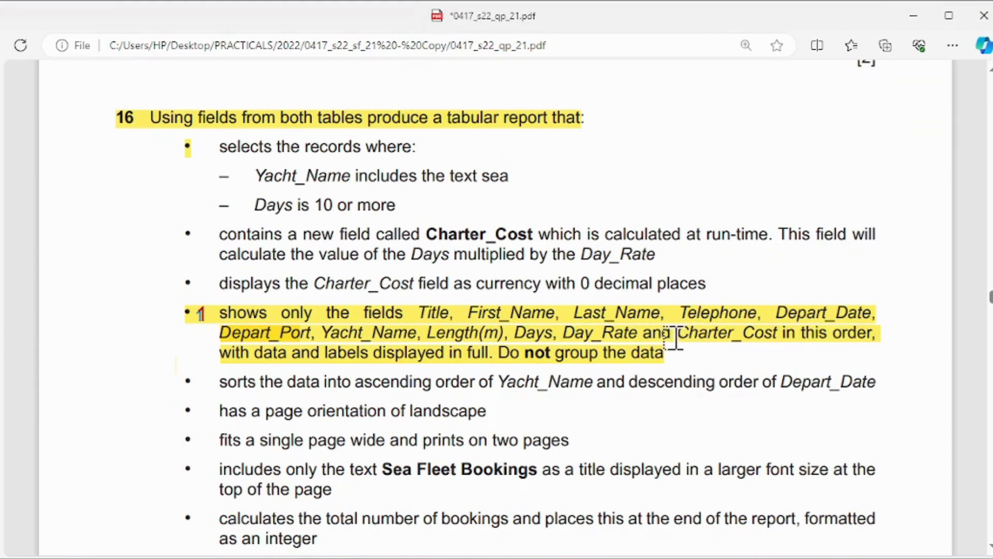
{"action": "left_click", "coordinate": [795, 334]}
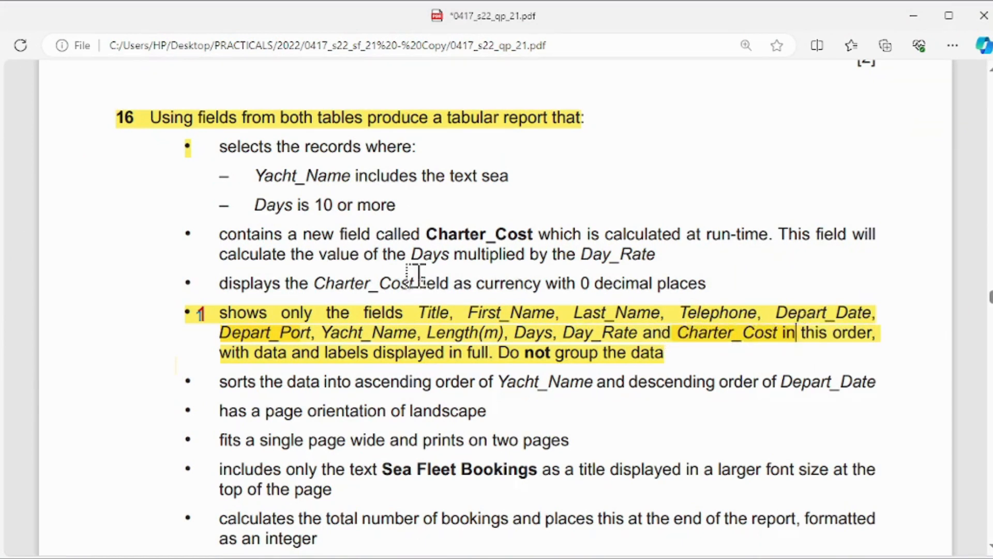
{"action": "left_click_drag", "start_coordinate": [412, 234], "coordinate": [536, 235]}
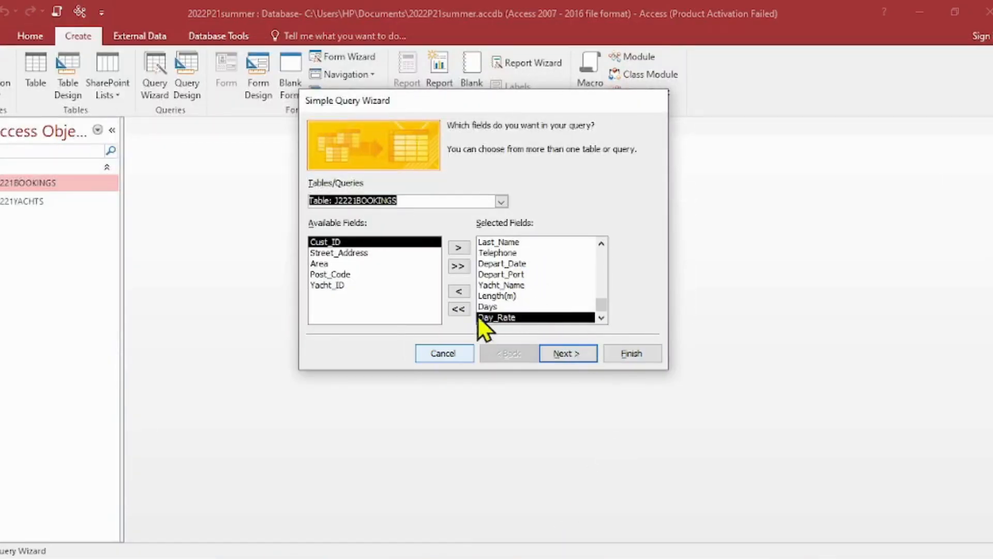
Review the query's full selected field list from Title to Day_Rate against the exam paper's required order
{"action": "scroll", "coordinate": [541, 295], "scroll_direction": "up", "scroll_amount": 2}
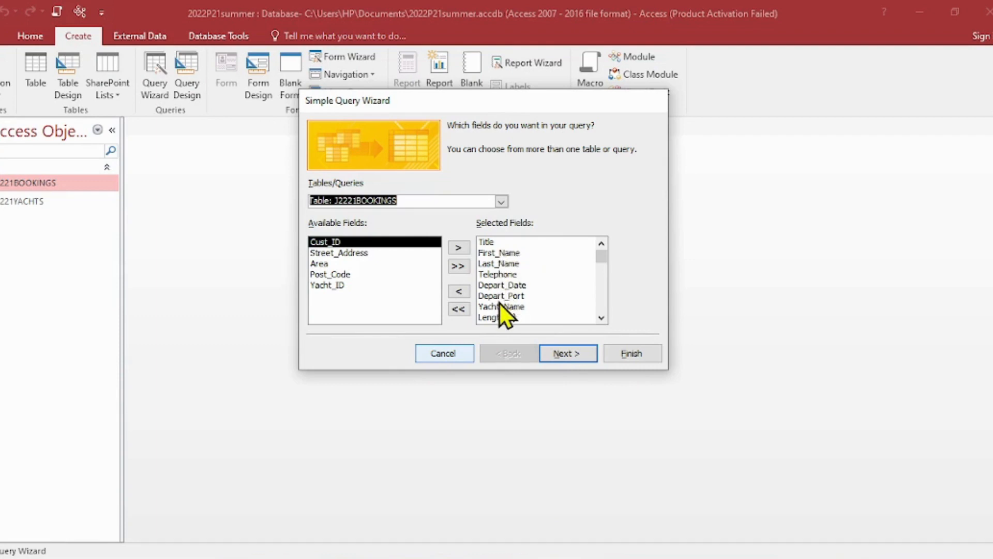
{"action": "left_click", "coordinate": [601, 318]}
{"action": "left_click", "coordinate": [601, 318]}
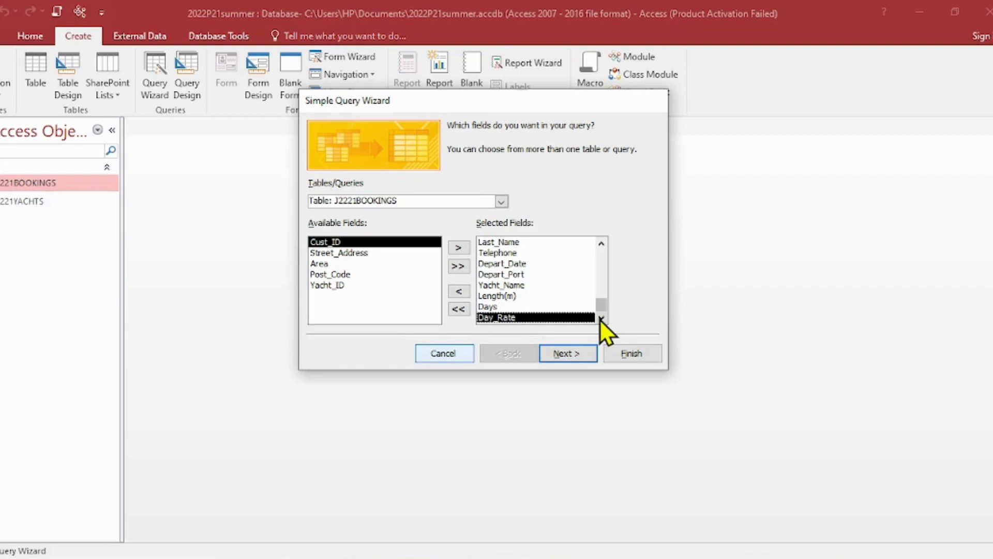
{"action": "left_click", "coordinate": [510, 556]}
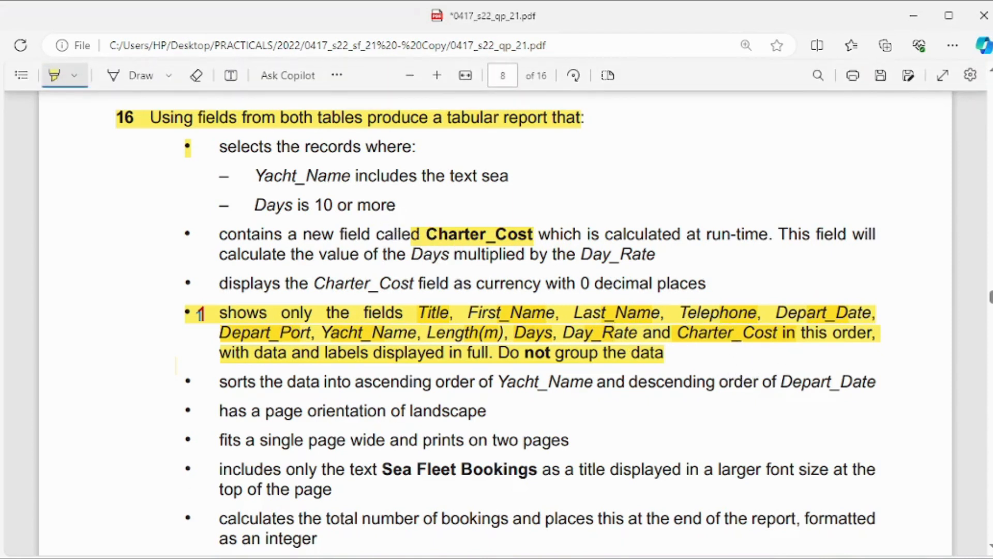
{"action": "left_click", "coordinate": [504, 558]}
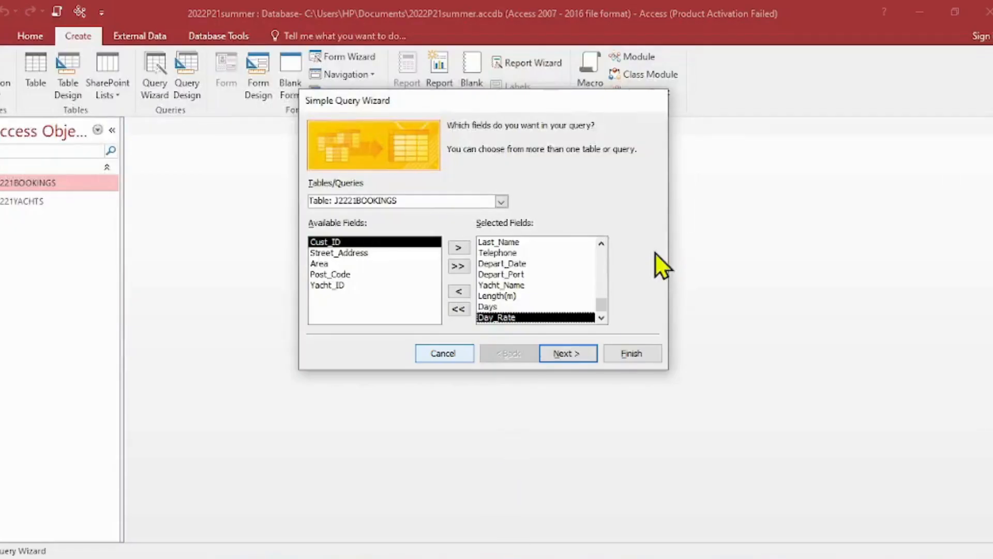
Finish the wizard as a detail query titled Query, choosing to modify the query design
{"action": "left_click", "coordinate": [569, 353]}
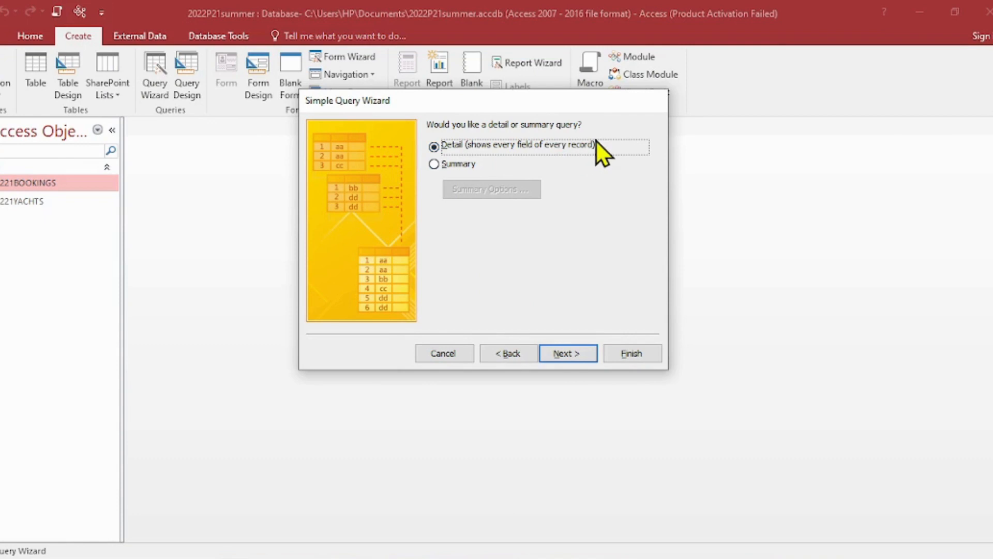
{"action": "left_click", "coordinate": [558, 352]}
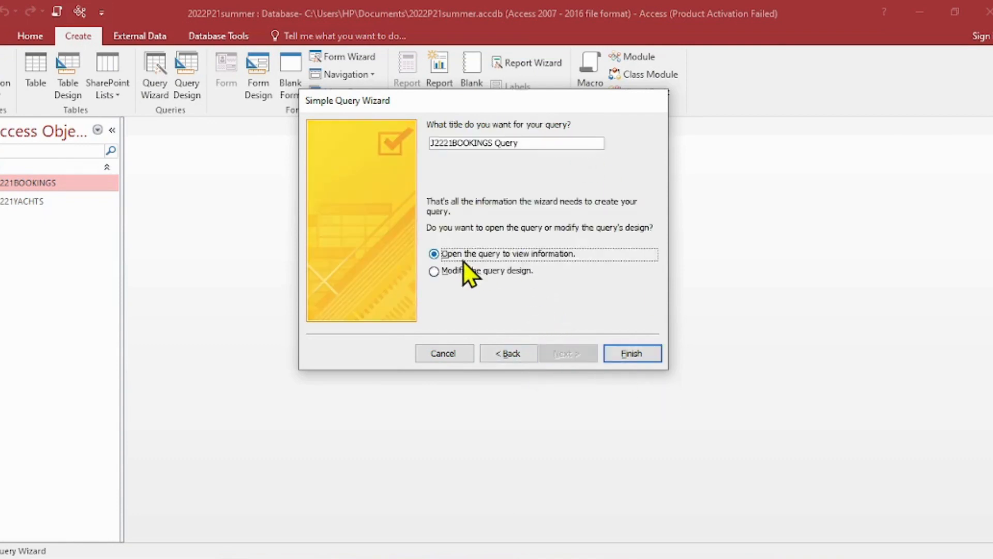
{"action": "double_click", "coordinate": [495, 143]}
{"action": "left_click", "coordinate": [488, 144]}
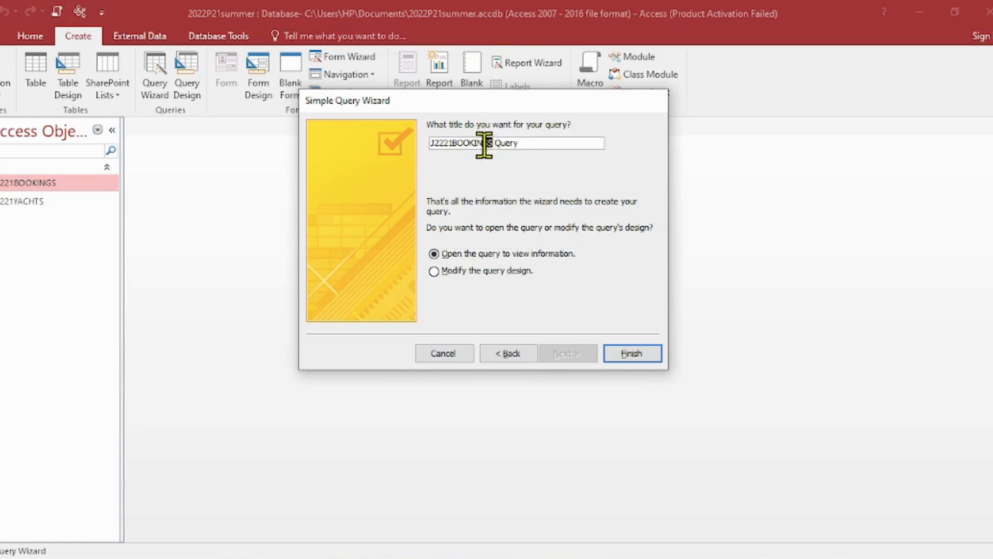
{"action": "double_click", "coordinate": [439, 145]}
{"action": "key", "text": "BackSpace"}
{"action": "left_click", "coordinate": [436, 273]}
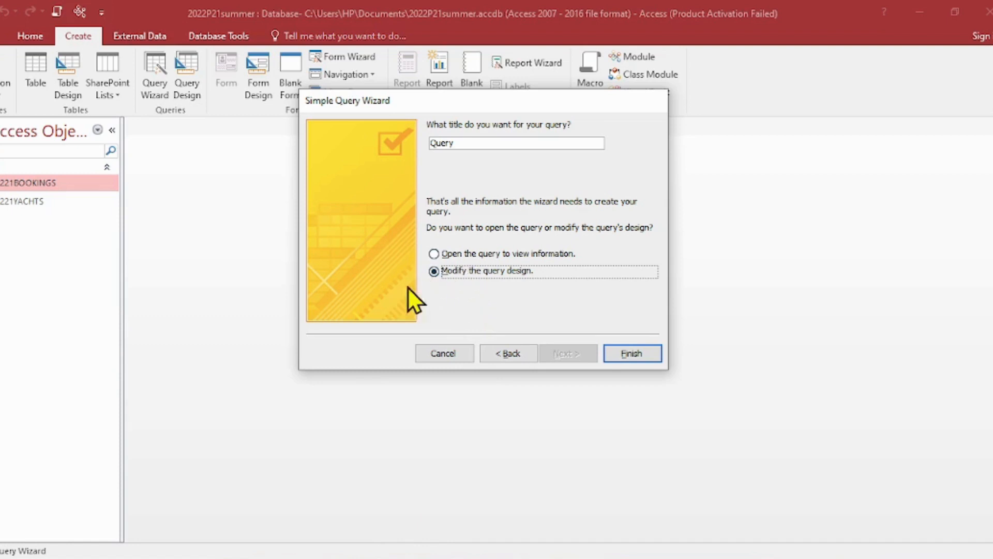
{"action": "left_click", "coordinate": [631, 360]}
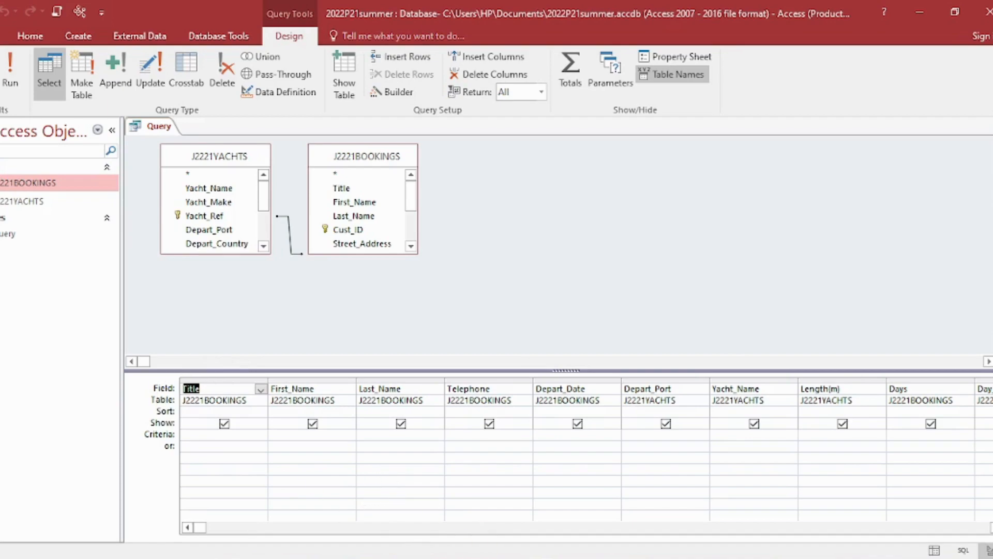
Switch to the exam paper and add the text annotation 2 beside the bullet about the new Charter_Cost field
{"action": "left_click", "coordinate": [304, 558]}
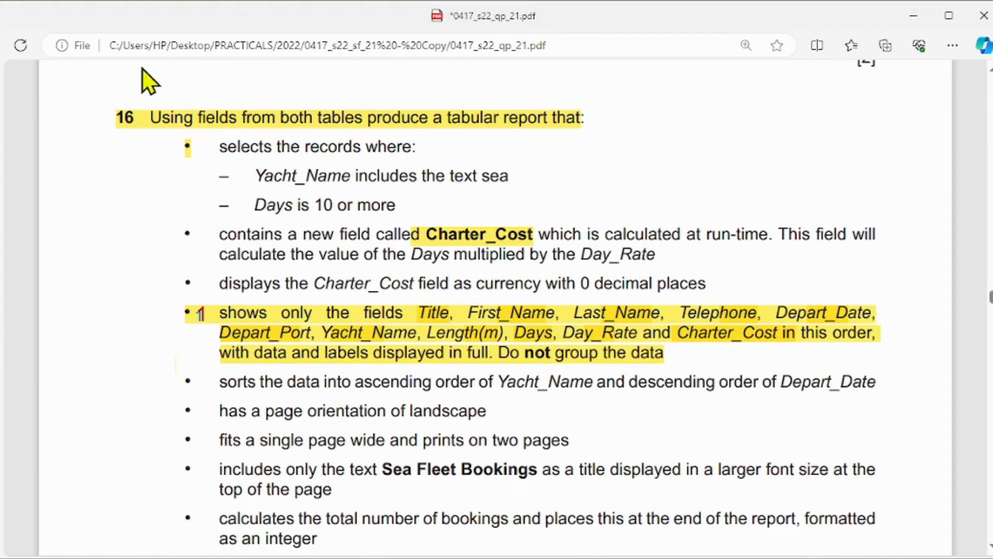
{"action": "mouse_move", "coordinate": [101, 66]}
{"action": "left_click", "coordinate": [230, 75]}
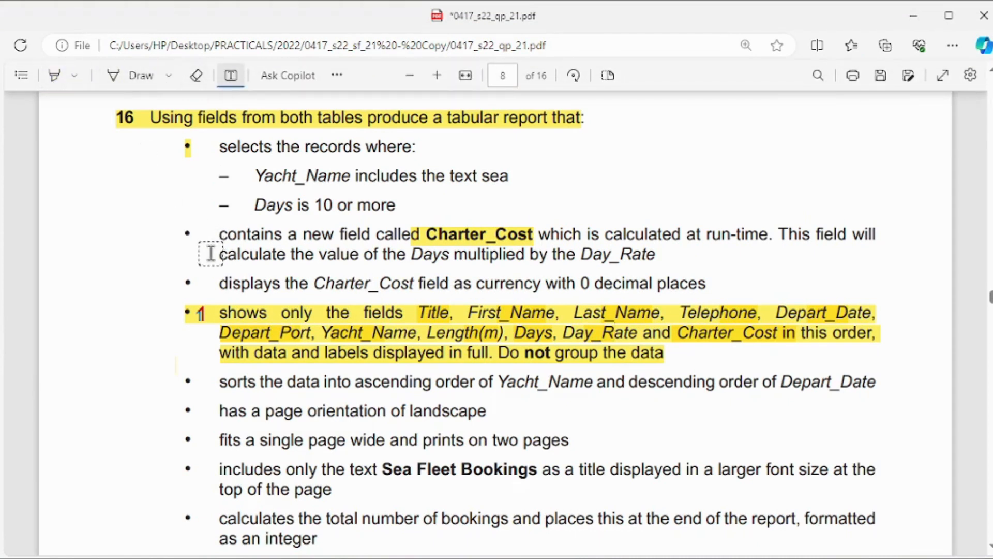
{"action": "left_click", "coordinate": [197, 234]}
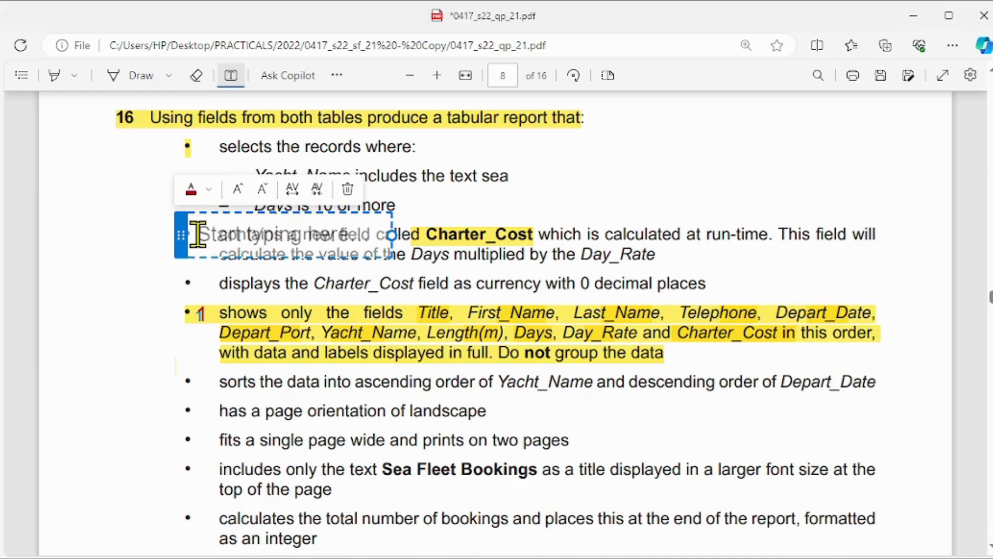
{"action": "type", "text": "2"}
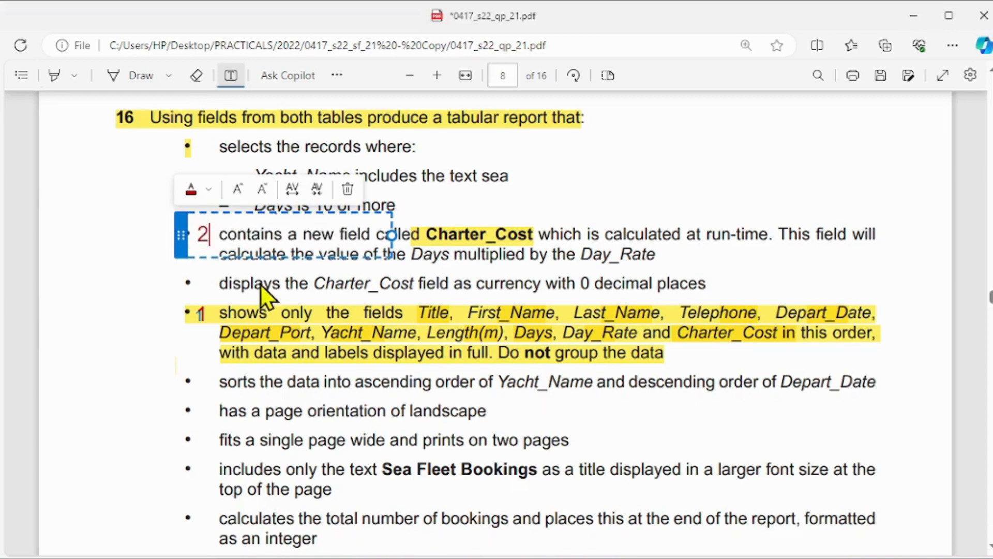
Highlight Charter_Cost again in the exam paper's bullet about the new calculated field
{"action": "left_click", "coordinate": [656, 245]}
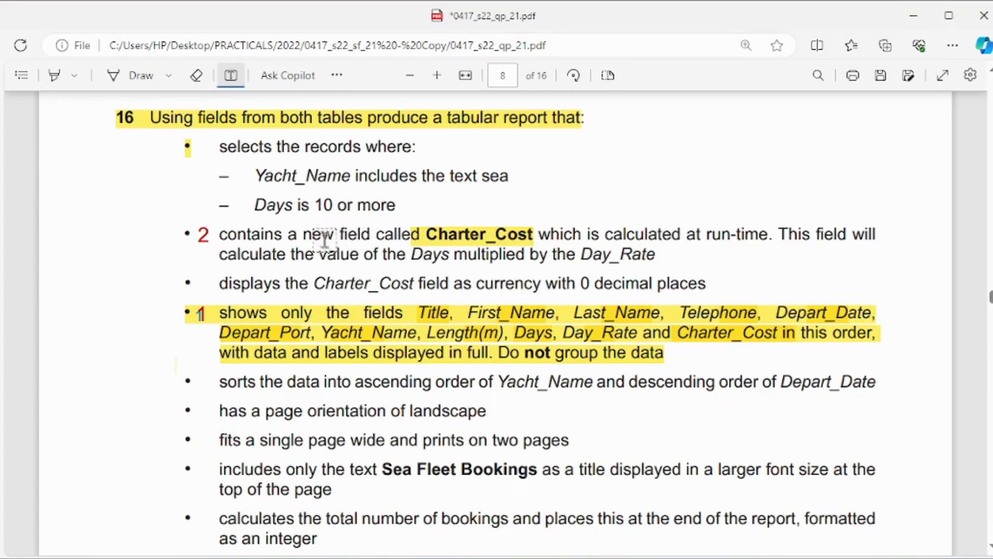
{"action": "left_click", "coordinate": [61, 76]}
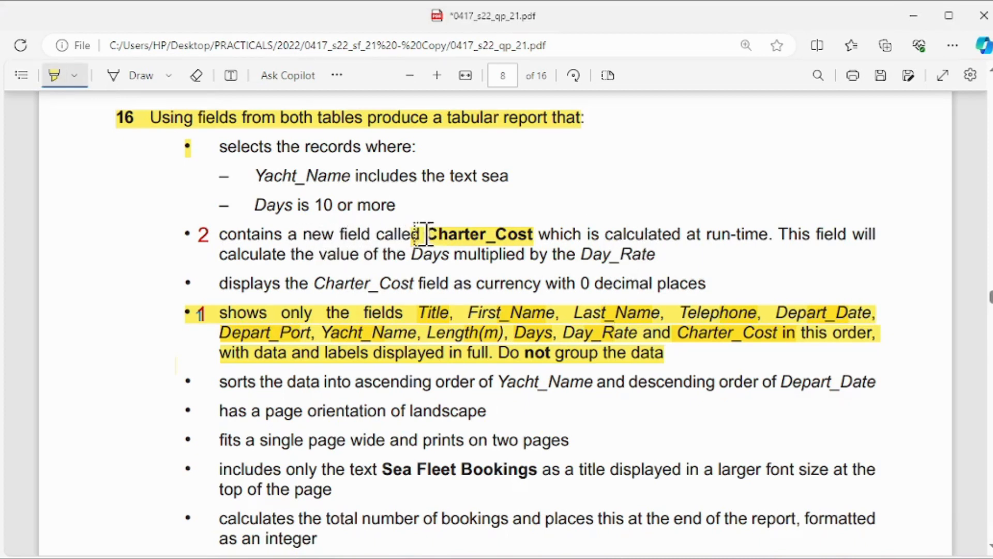
{"action": "left_click_drag", "start_coordinate": [522, 234], "coordinate": [531, 233]}
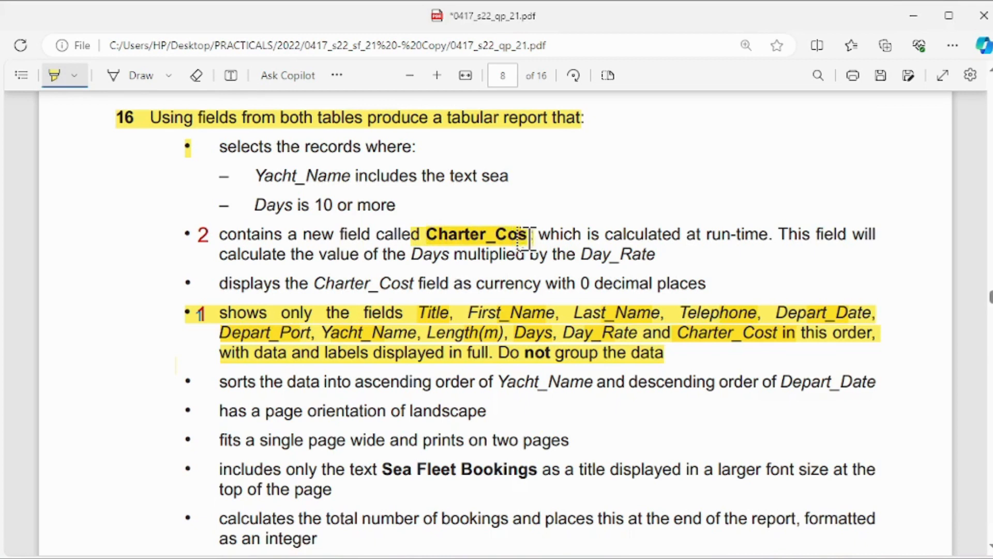
Copy Charter_Cost from the exam paper, switch to Access, and paste it into the widened empty query column after Day_Rate
{"action": "left_click", "coordinate": [54, 75]}
{"action": "left_click_drag", "start_coordinate": [418, 233], "coordinate": [521, 234]}
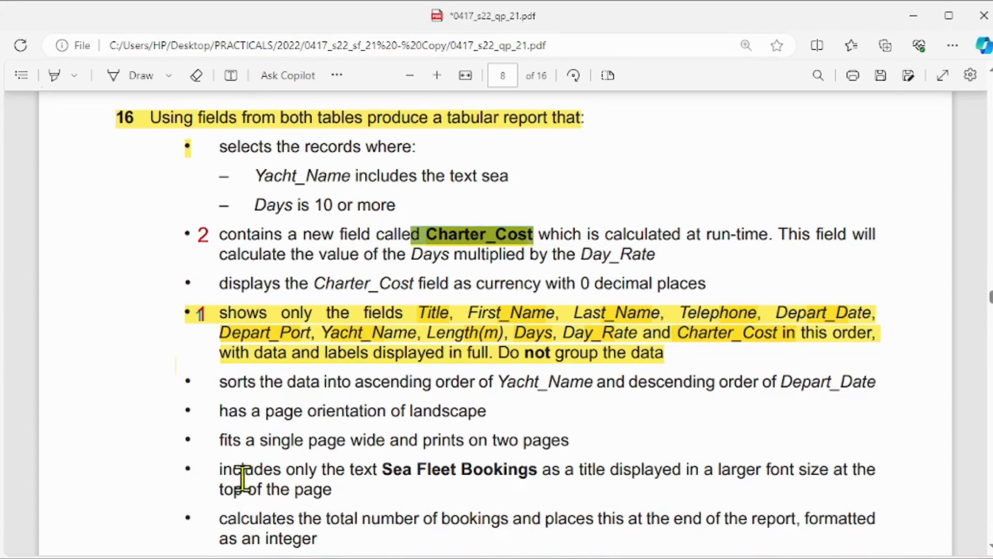
{"action": "left_click", "coordinate": [264, 558]}
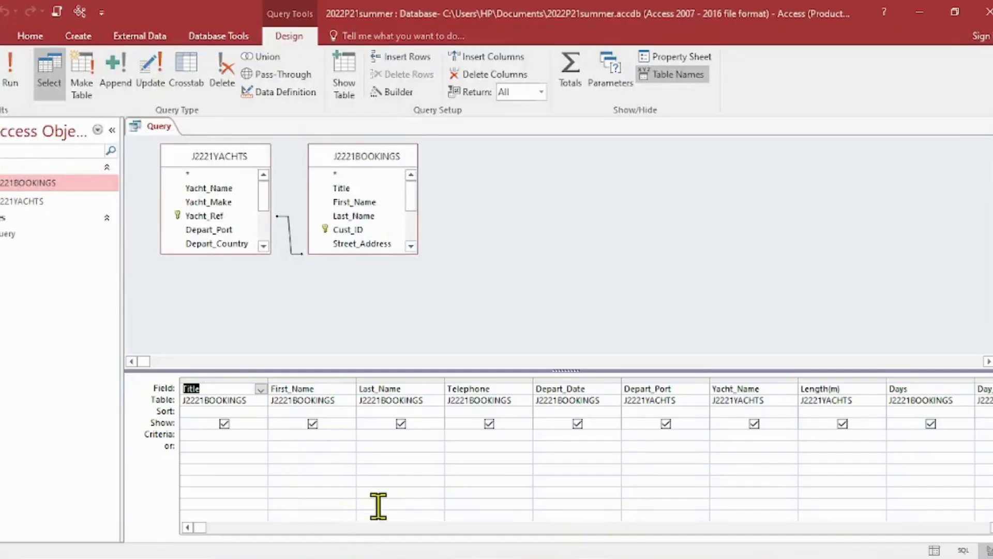
{"action": "left_click_drag", "start_coordinate": [228, 527], "coordinate": [583, 492]}
{"action": "left_click", "coordinate": [744, 387]}
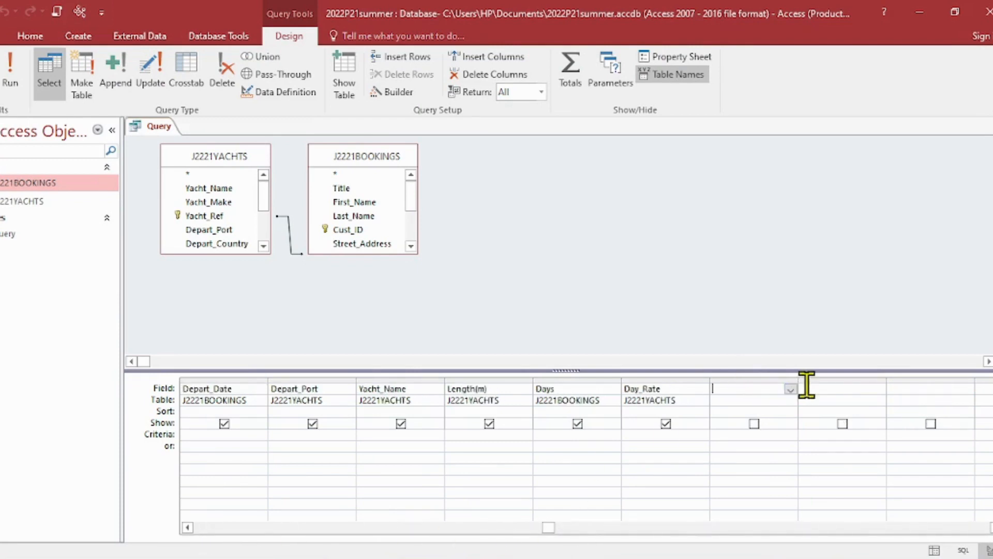
{"action": "left_click_drag", "start_coordinate": [799, 382], "coordinate": [836, 382]}
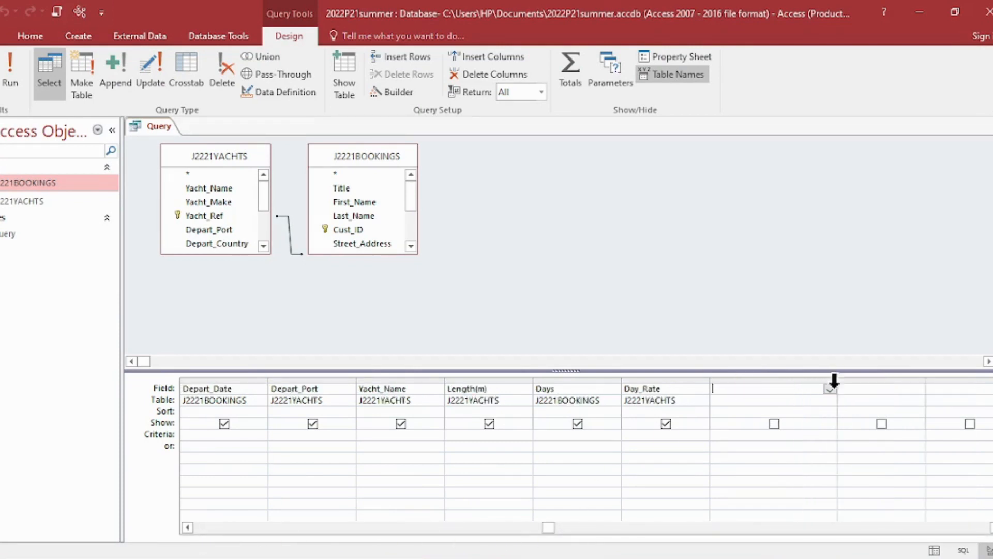
{"action": "type", "text": "d Charter_Cost"}
Remove the stray letter d and space before Charter_Cost in the new query column
{"action": "left_click", "coordinate": [725, 398]}
{"action": "left_click", "coordinate": [490, 335]}
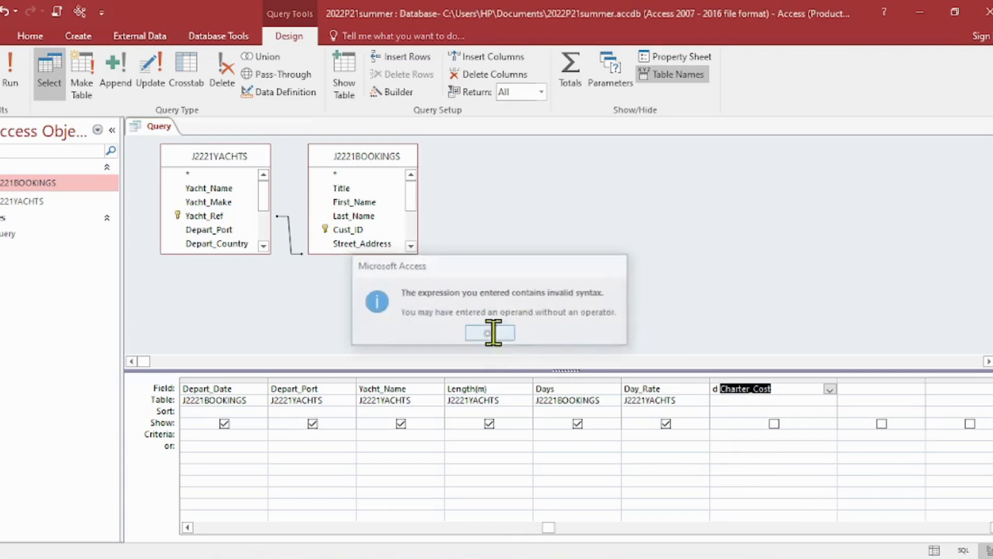
{"action": "left_click", "coordinate": [726, 389]}
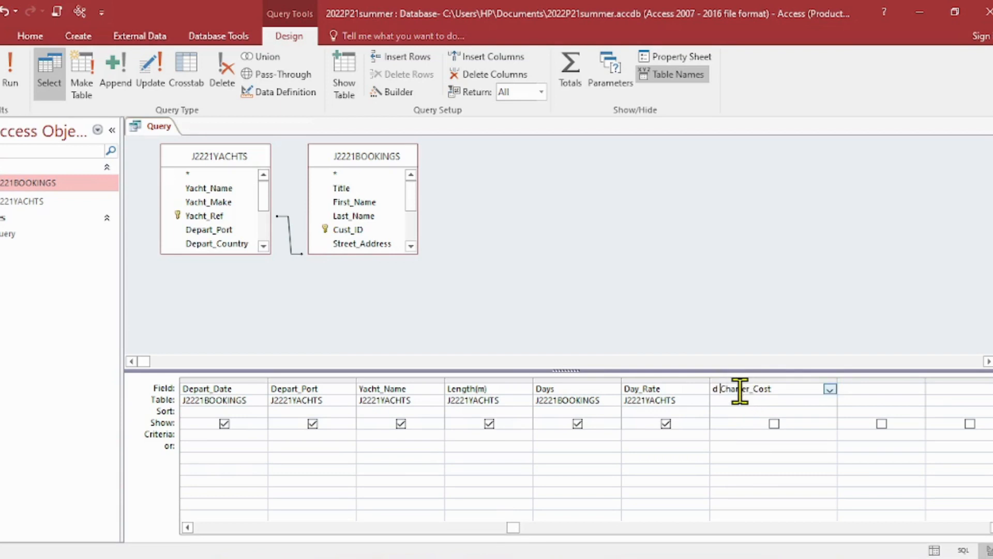
{"action": "key", "text": "BackSpace"}
{"action": "key", "text": "BackSpace"}
Check the calculation in the exam paper, then return to Access and complete the new field as Charter_Cost:[Days]*[Day_Rate]
{"action": "key", "text": "alt+Tab"}
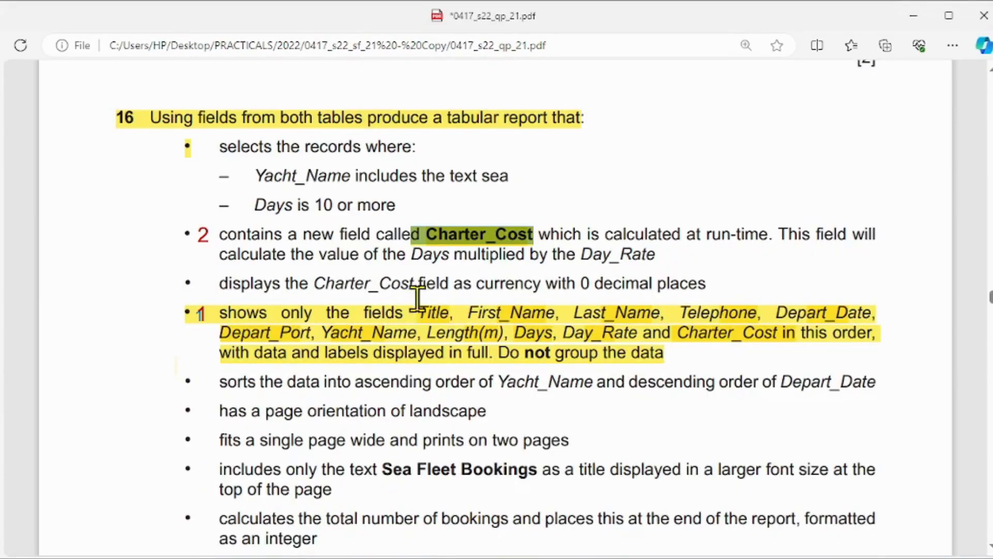
{"action": "left_click_drag", "start_coordinate": [411, 255], "coordinate": [449, 259]}
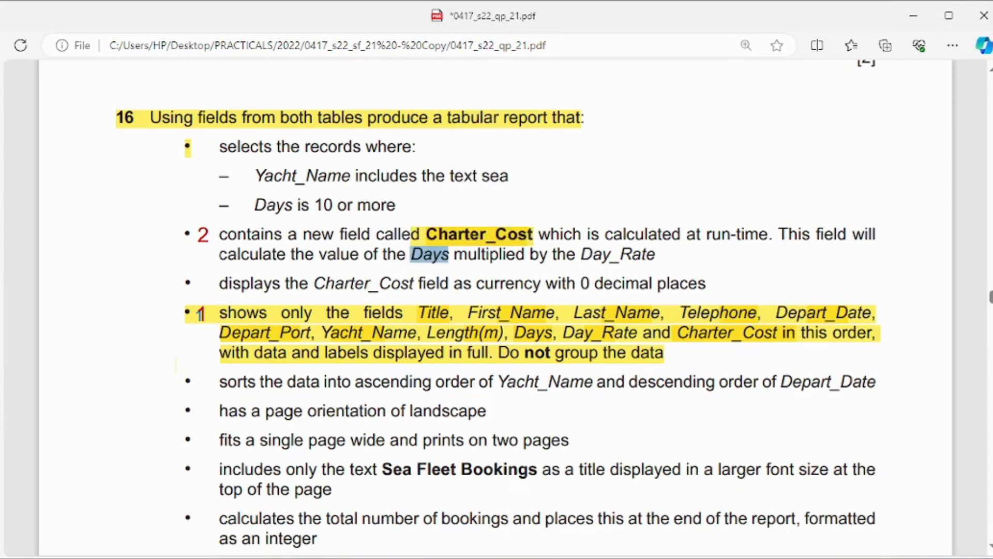
{"action": "key", "text": "alt+Tab"}
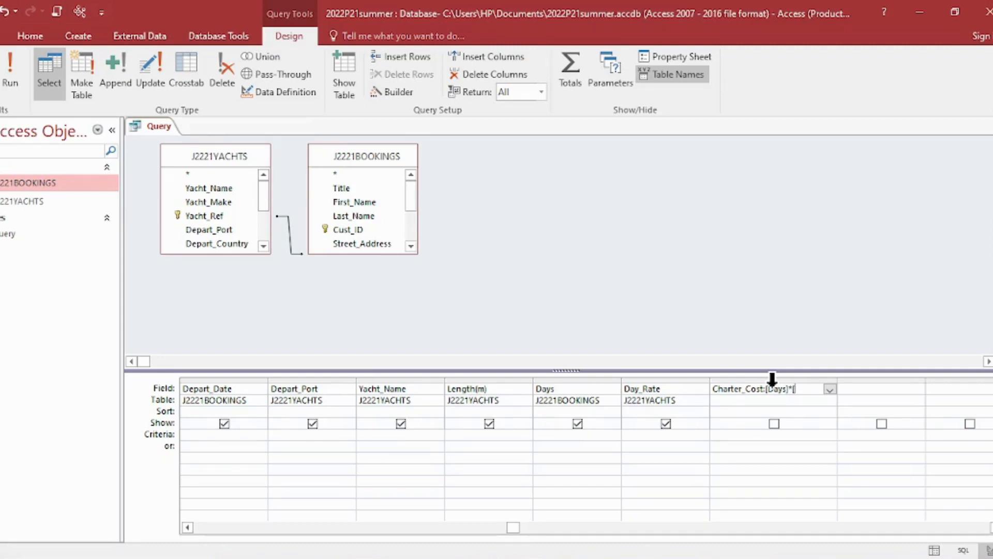
{"action": "type", "text": "Day_Rate"}
{"action": "left_click", "coordinate": [883, 311]}
{"action": "left_click", "coordinate": [773, 378]}
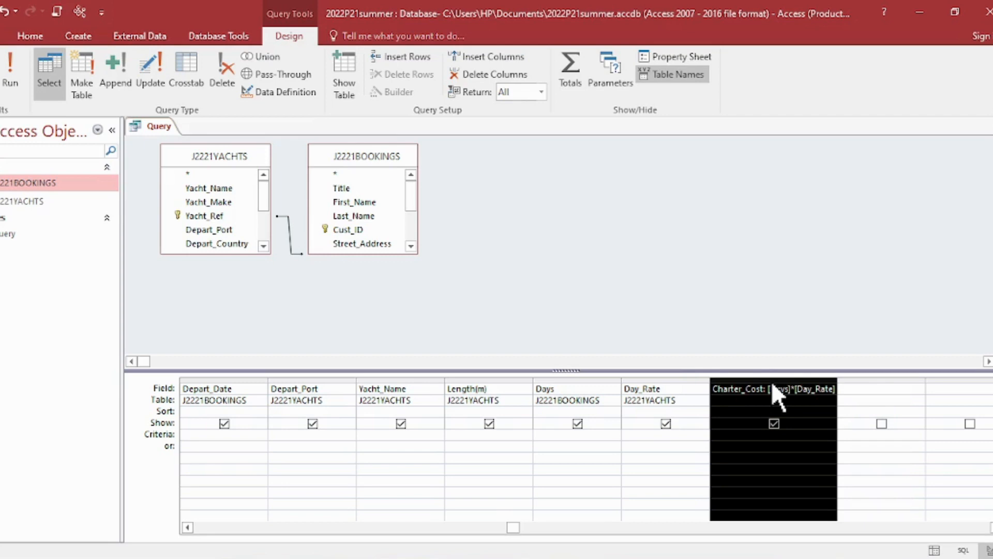
{"action": "left_click", "coordinate": [902, 232]}
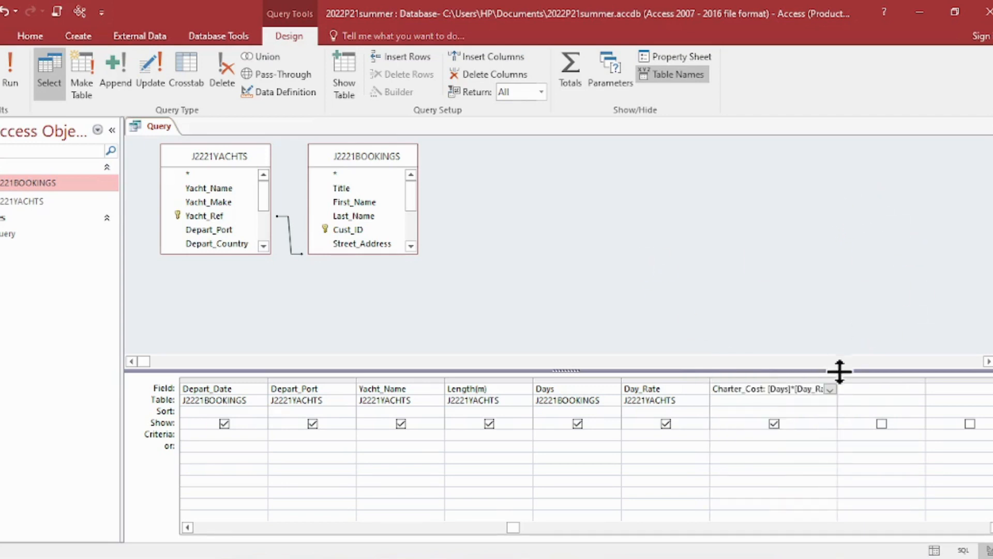
Run the query and widen the Charter_Cost column in the results to fit its full heading
{"action": "left_click", "coordinate": [9, 76]}
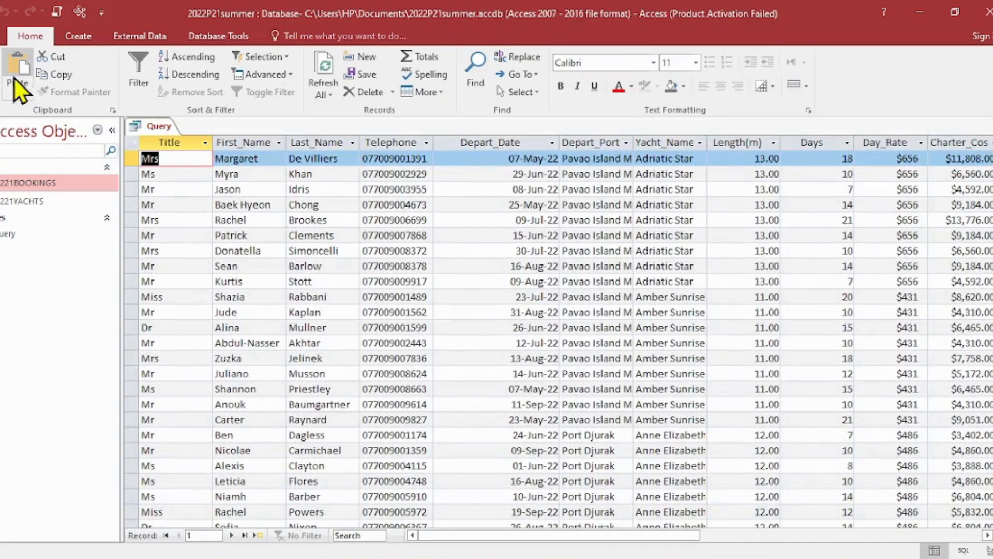
{"action": "left_click", "coordinate": [7, 235]}
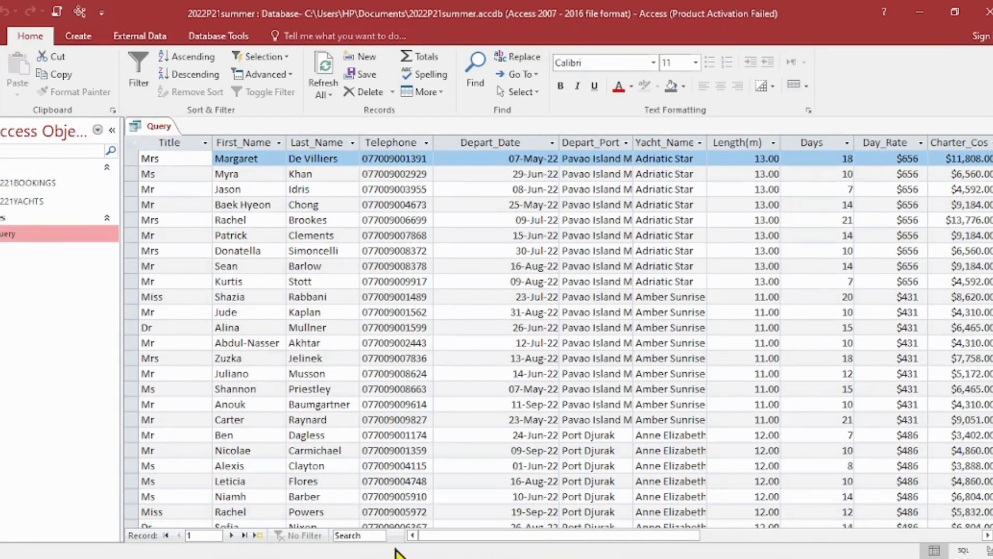
{"action": "left_click_drag", "start_coordinate": [452, 535], "coordinate": [627, 536]}
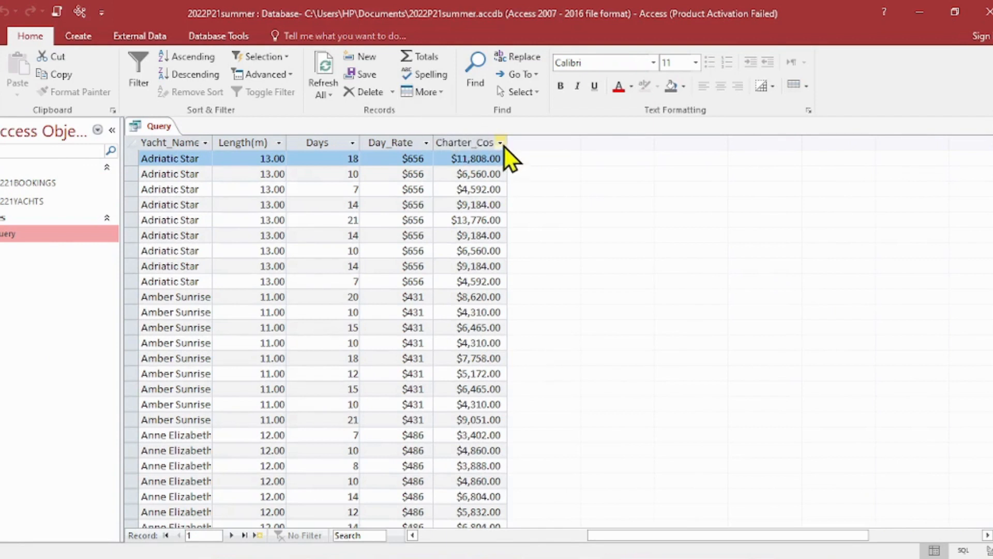
{"action": "left_click_drag", "start_coordinate": [506, 142], "coordinate": [543, 142]}
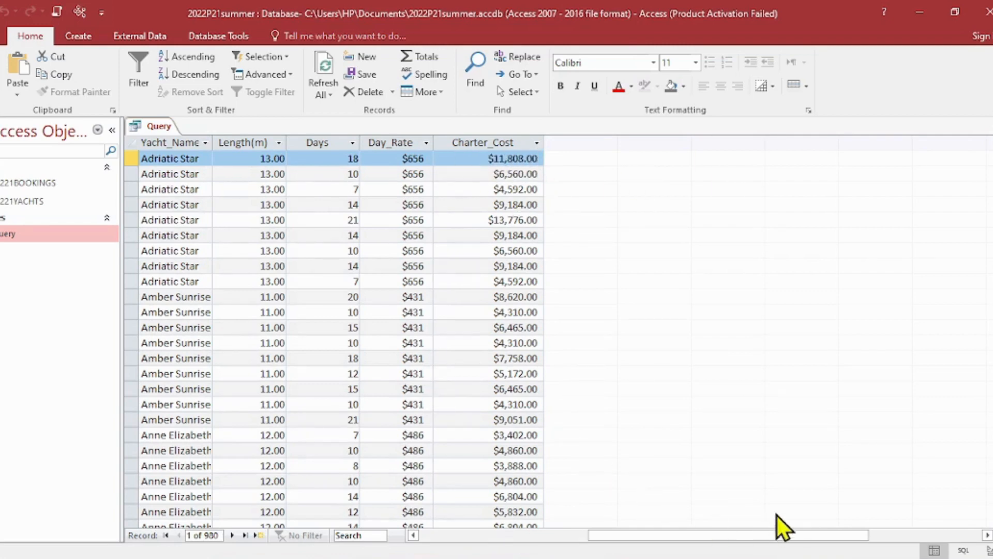
{"action": "left_click_drag", "start_coordinate": [793, 534], "coordinate": [626, 541]}
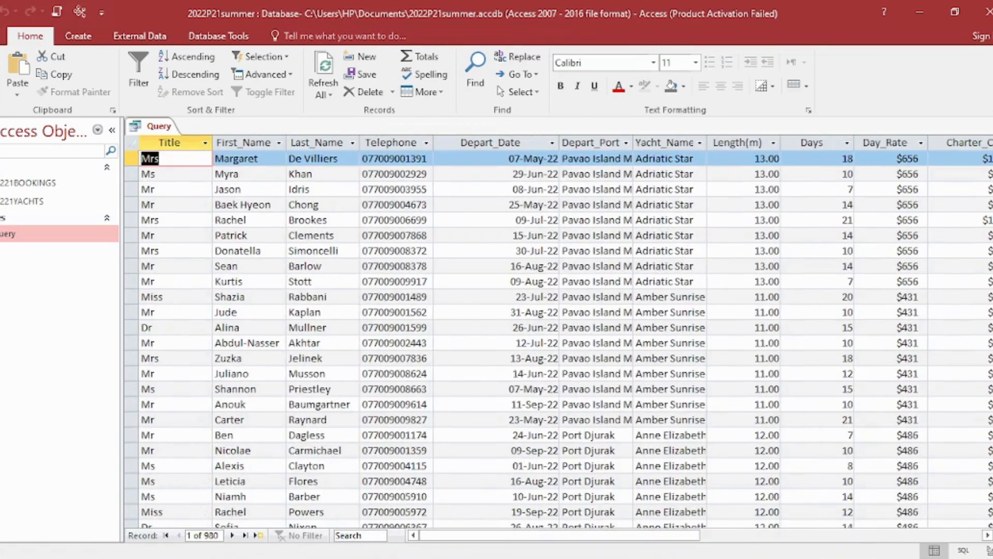
Switch to the exam paper and highlight the full Charter_Cost calculation bullet and the bullet about currency with 0 decimal places
{"action": "key", "text": "alt+Tab"}
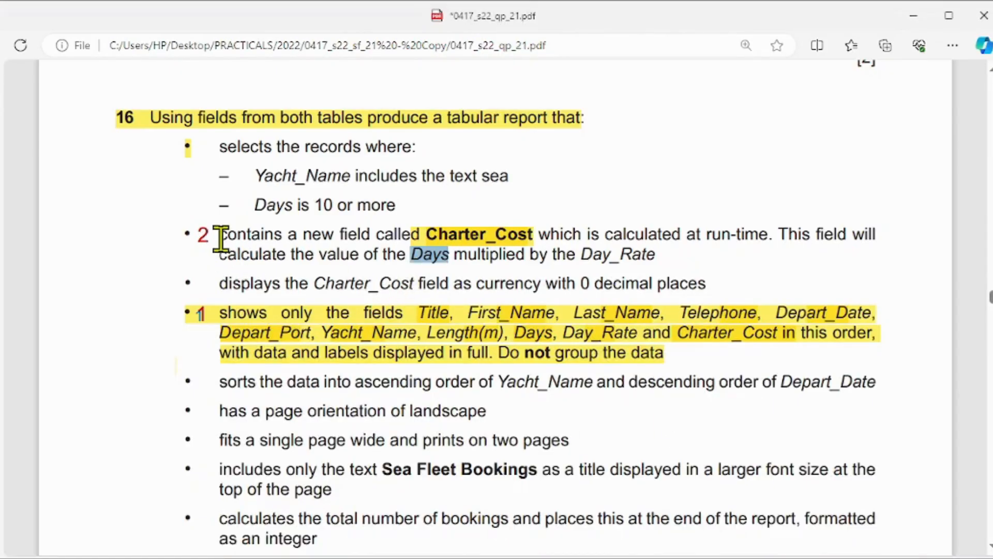
{"action": "left_click_drag", "start_coordinate": [220, 234], "coordinate": [405, 255]}
{"action": "left_click", "coordinate": [61, 81]}
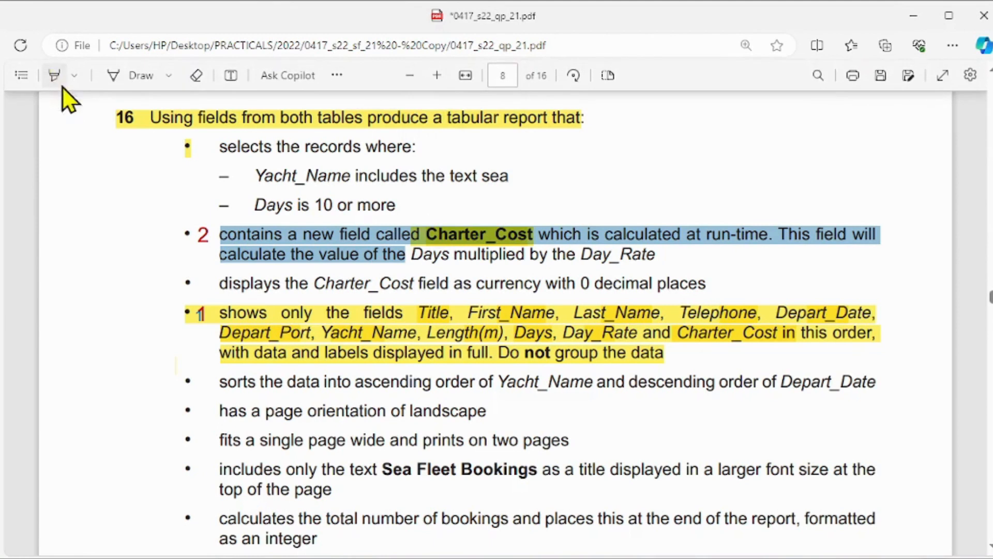
{"action": "left_click_drag", "start_coordinate": [220, 237], "coordinate": [666, 250]}
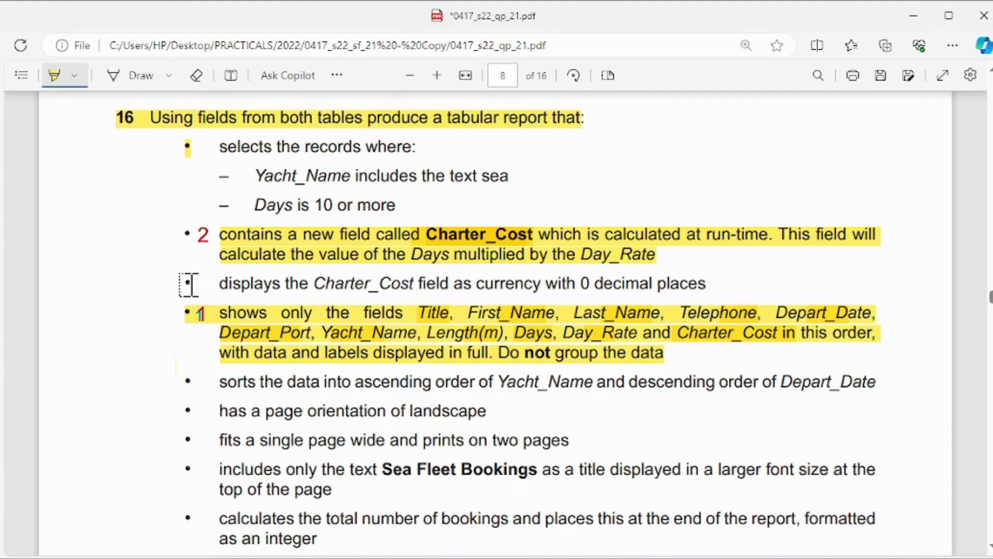
{"action": "left_click_drag", "start_coordinate": [214, 284], "coordinate": [694, 281]}
Add the text annotation 3 beside the bullet about displaying Charter_Cost as currency
{"action": "left_click", "coordinate": [230, 76]}
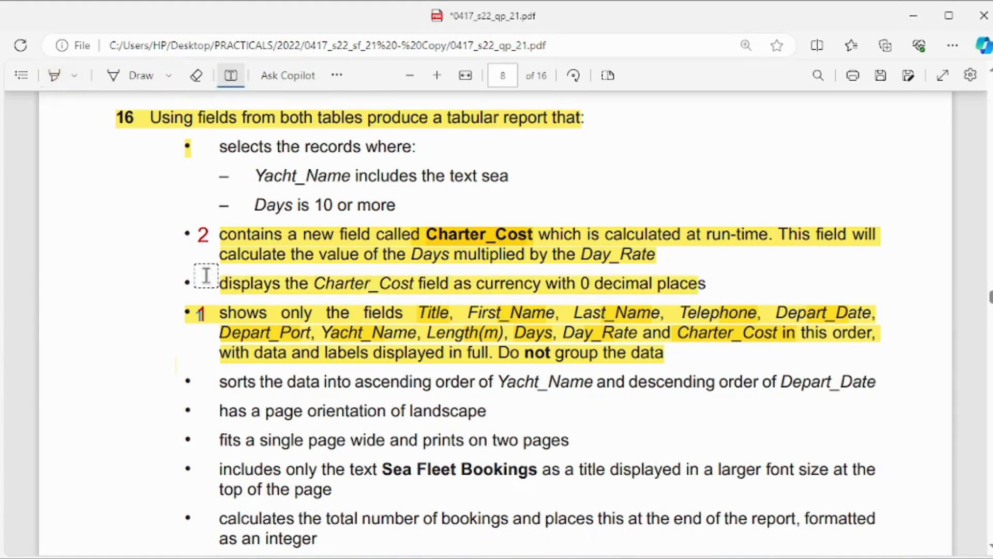
{"action": "left_click", "coordinate": [190, 284]}
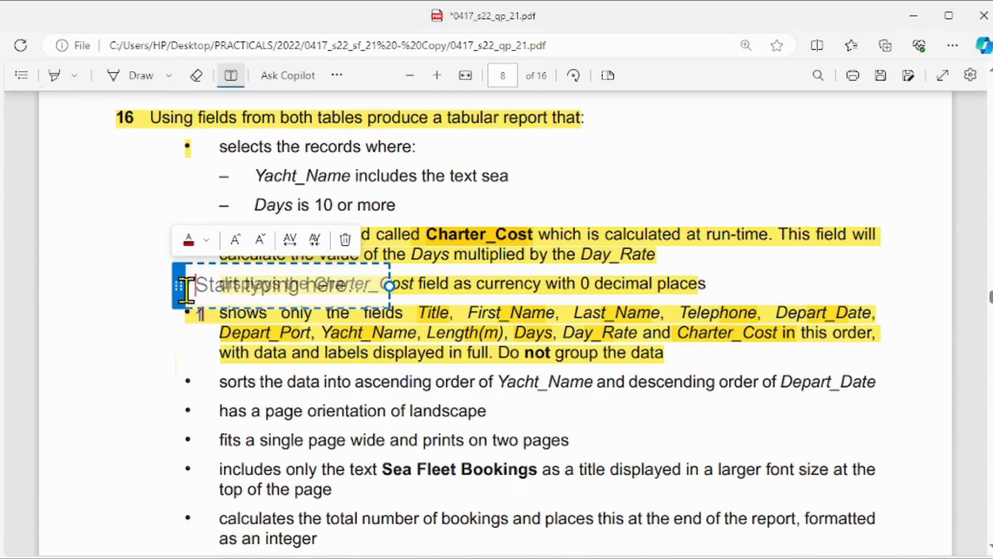
{"action": "type", "text": "3"}
{"action": "key", "text": "Escape"}
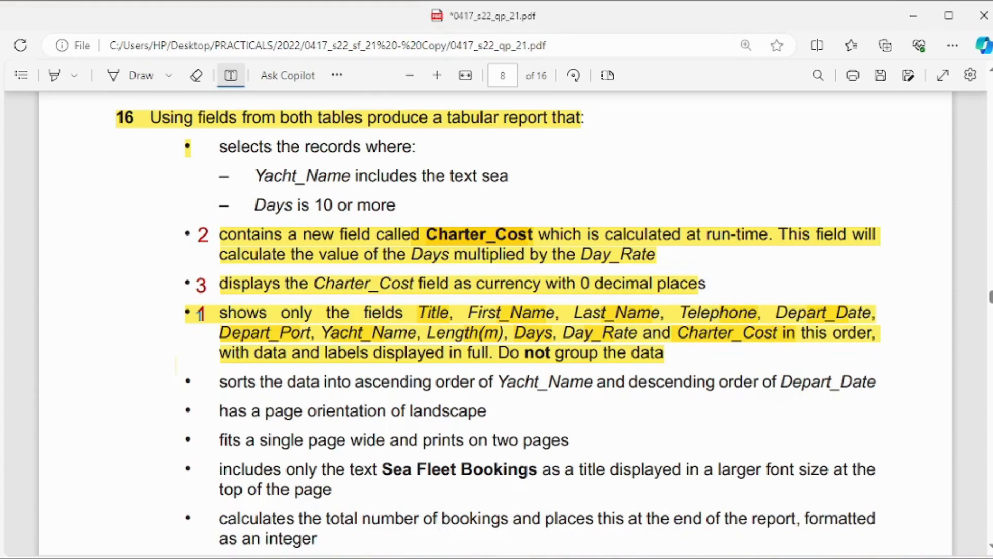
Return to the query's Design View in Access and format the Charter_Cost field as Currency with 0 decimal places
{"action": "left_click", "coordinate": [486, 558]}
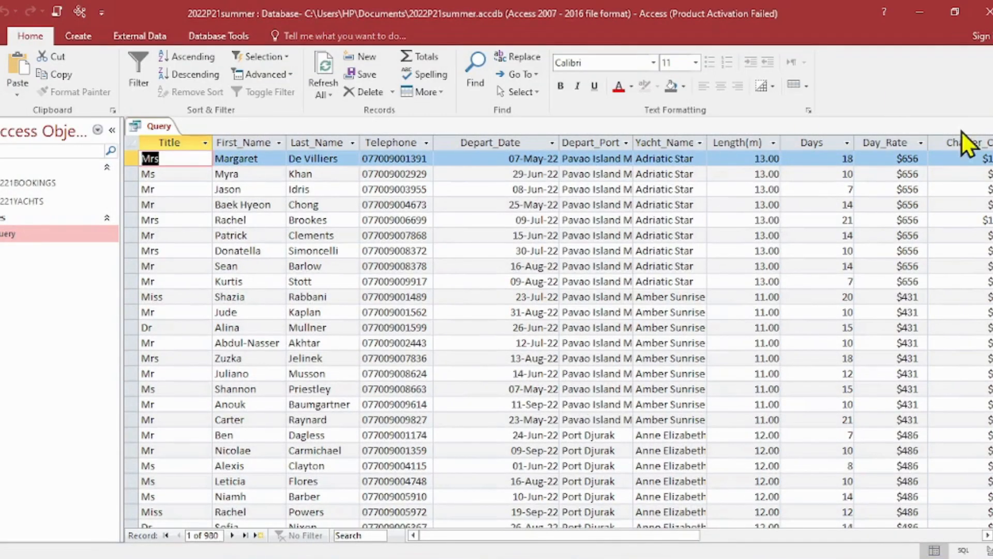
{"action": "left_click", "coordinate": [0, 93]}
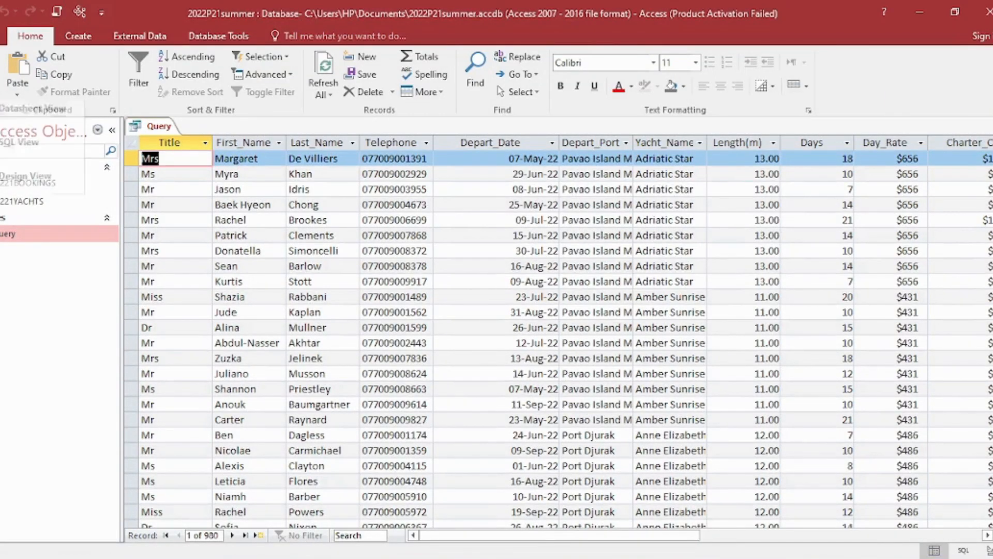
{"action": "left_click", "coordinate": [12, 181]}
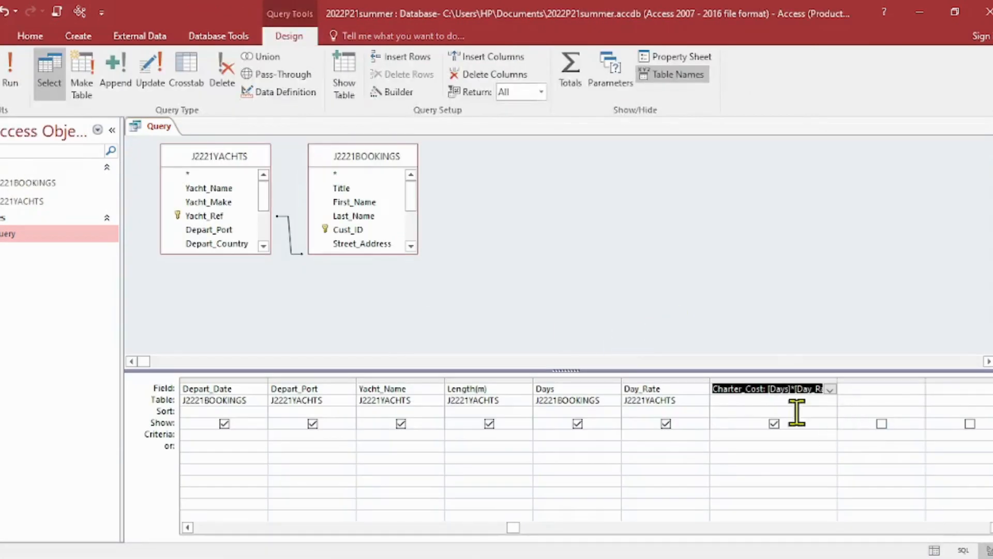
{"action": "left_click", "coordinate": [772, 377]}
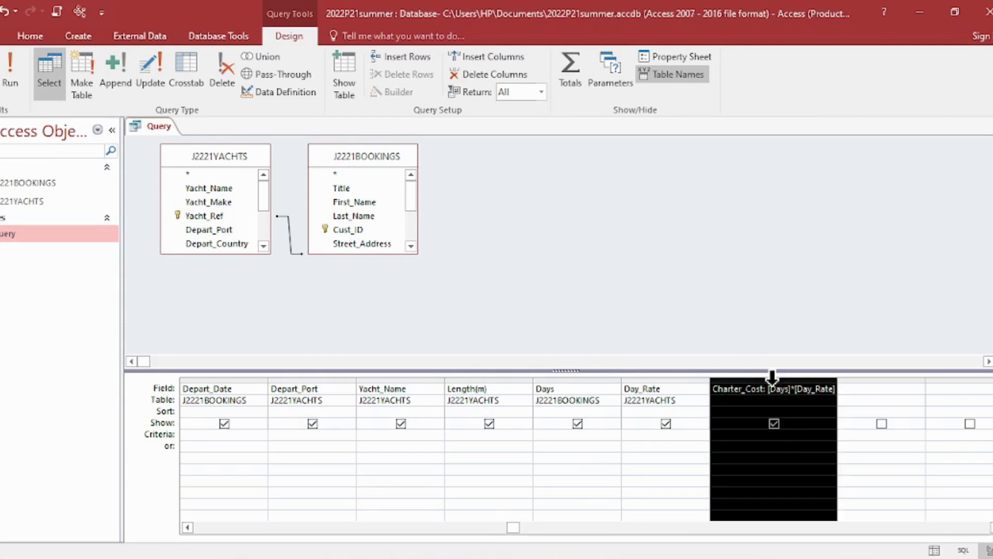
{"action": "left_click", "coordinate": [674, 56]}
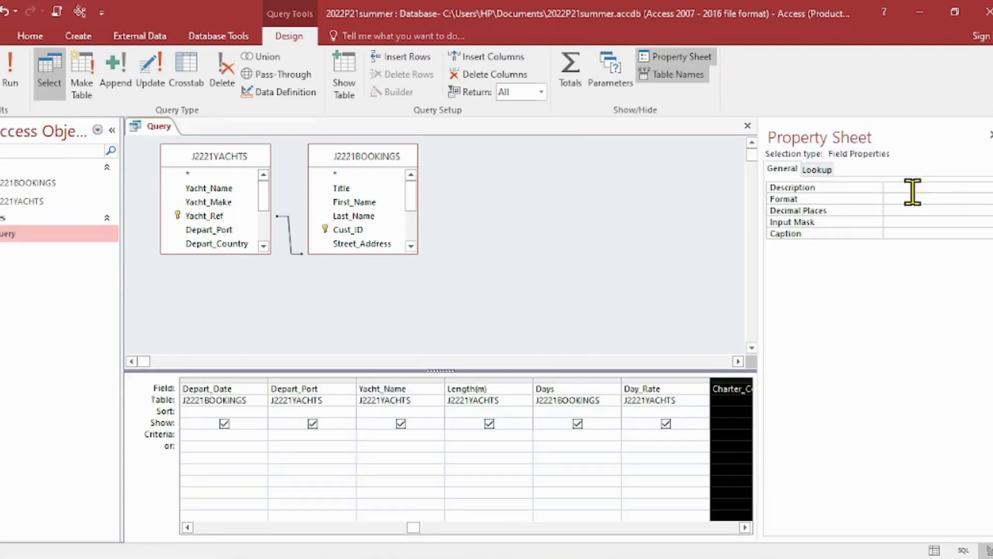
{"action": "left_click", "coordinate": [914, 197]}
{"action": "left_click", "coordinate": [989, 198]}
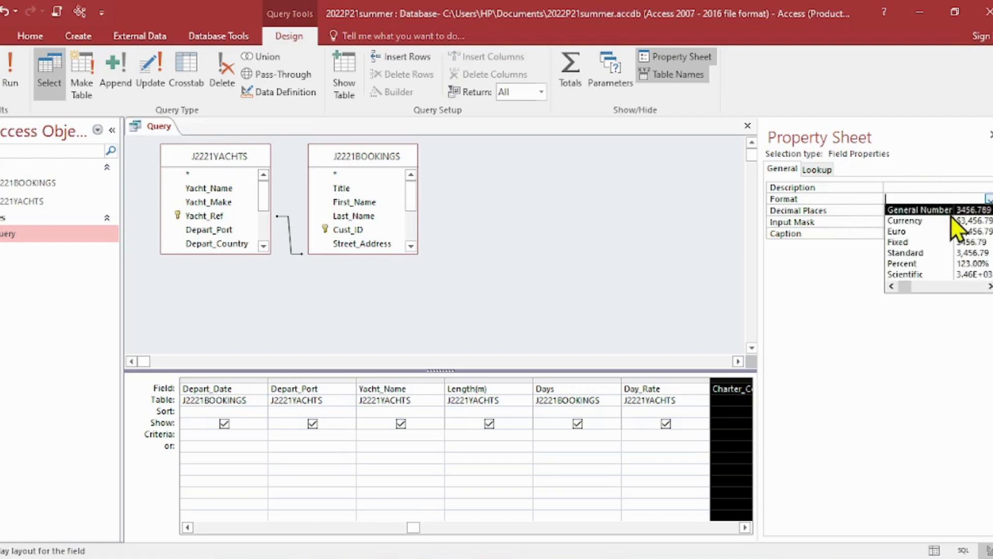
{"action": "left_click", "coordinate": [939, 221]}
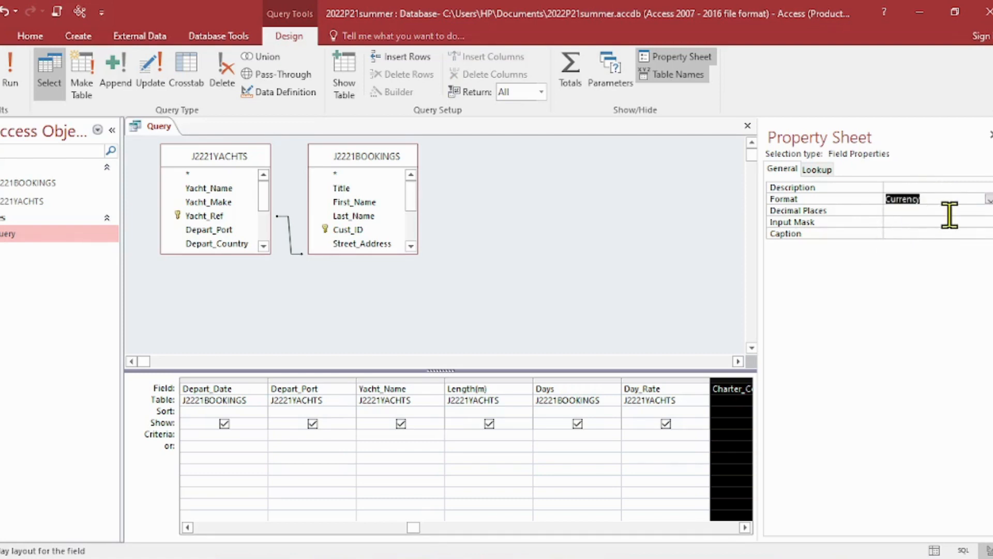
{"action": "left_click", "coordinate": [989, 212]}
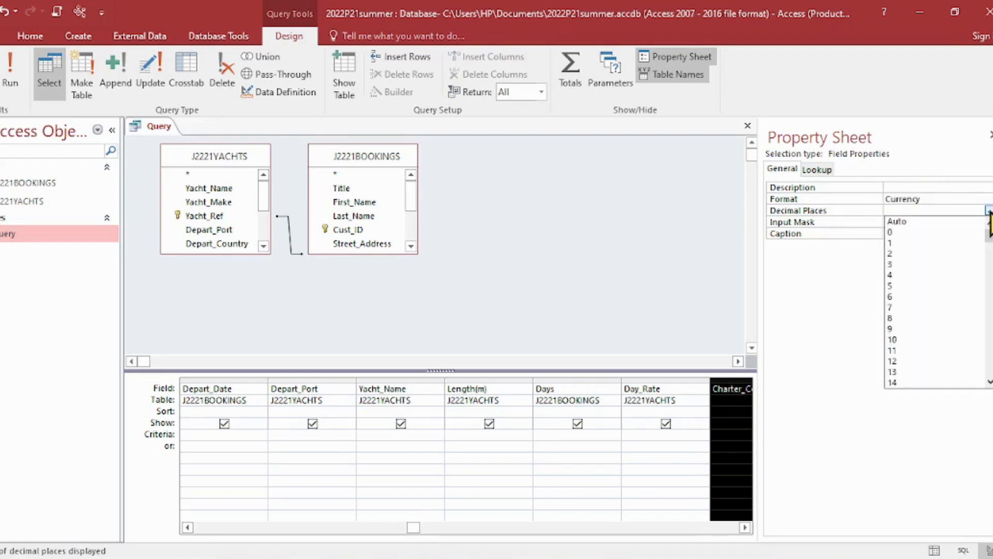
{"action": "left_click", "coordinate": [935, 230]}
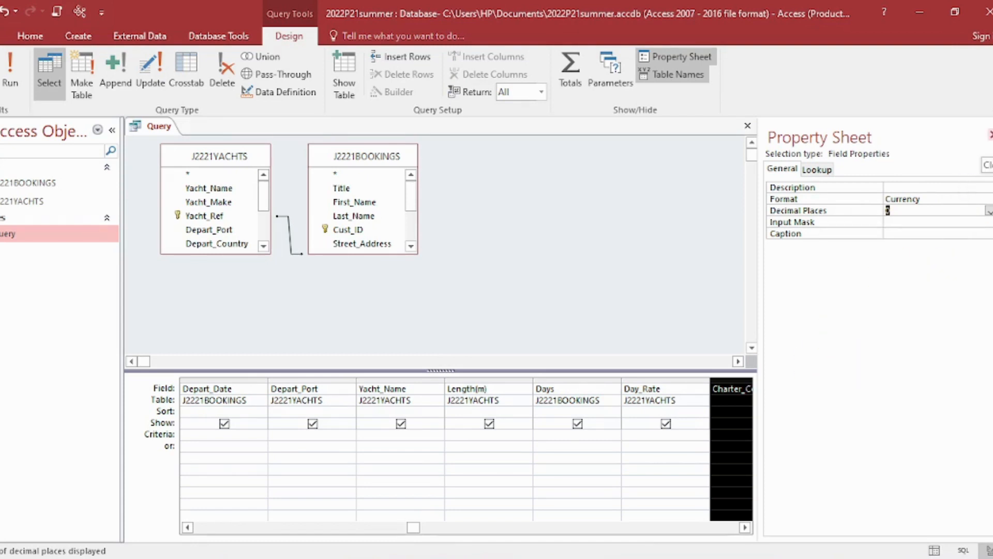
{"action": "left_click", "coordinate": [990, 134]}
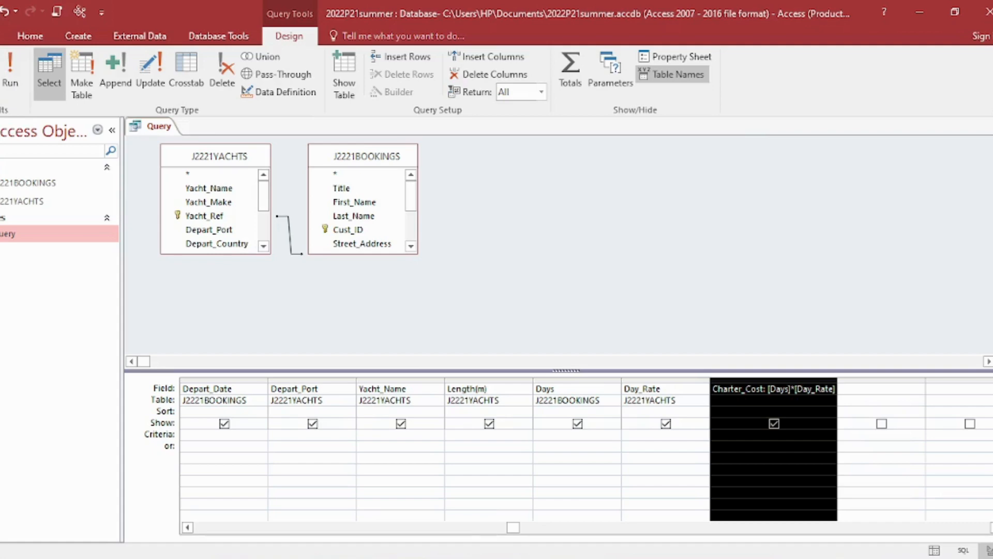
Run the query and check the currency format of the Charter_Cost column in the results
{"action": "left_click", "coordinate": [10, 70]}
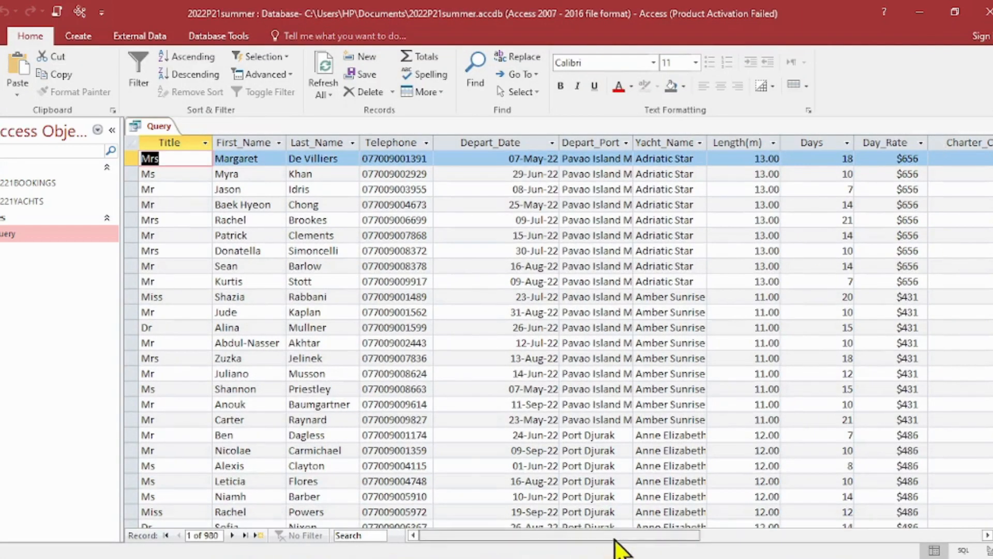
{"action": "left_click_drag", "start_coordinate": [616, 539], "coordinate": [701, 538]}
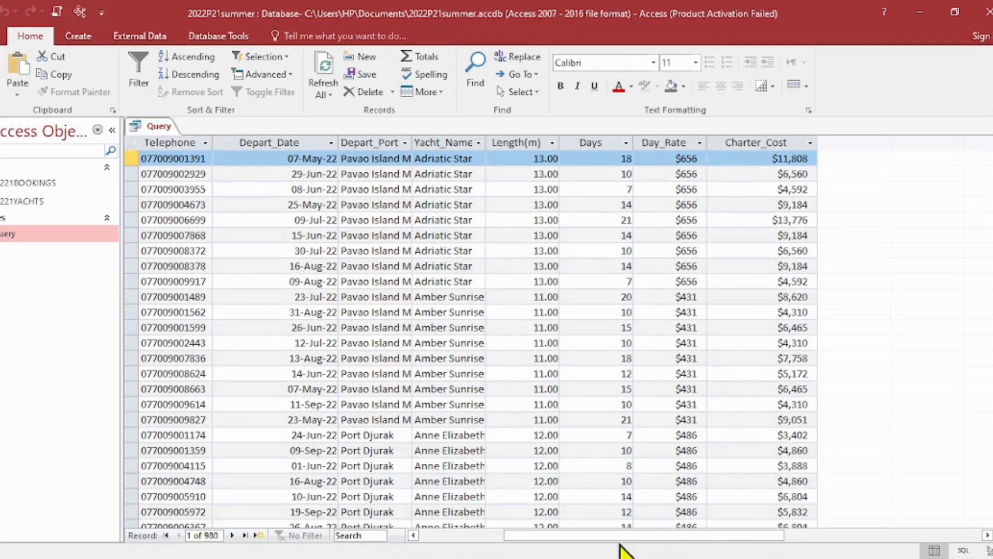
{"action": "left_click_drag", "start_coordinate": [621, 549], "coordinate": [595, 543]}
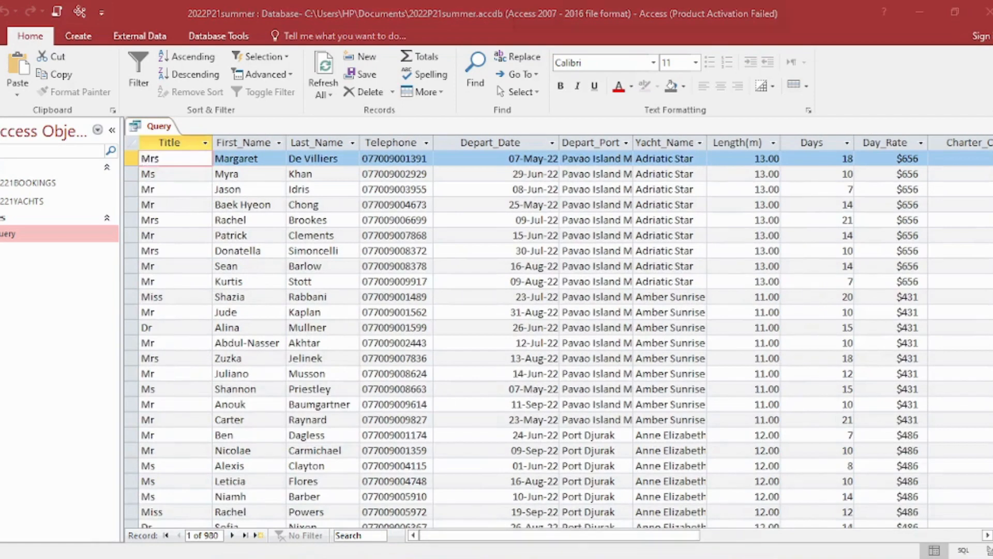
Switch to the exam paper and add the text annotation 4 beside the bullet about selecting the records
{"action": "key", "text": "alt+Tab"}
{"action": "scroll", "coordinate": [582, 384], "scroll_direction": "down", "scroll_amount": 2}
{"action": "scroll", "coordinate": [593, 396], "scroll_direction": "up", "scroll_amount": 2}
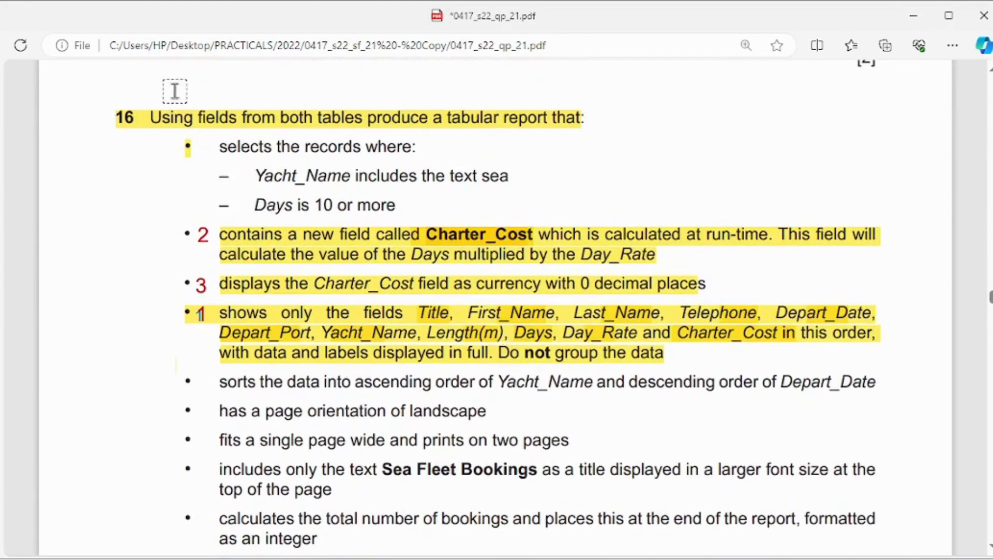
{"action": "mouse_move", "coordinate": [204, 77]}
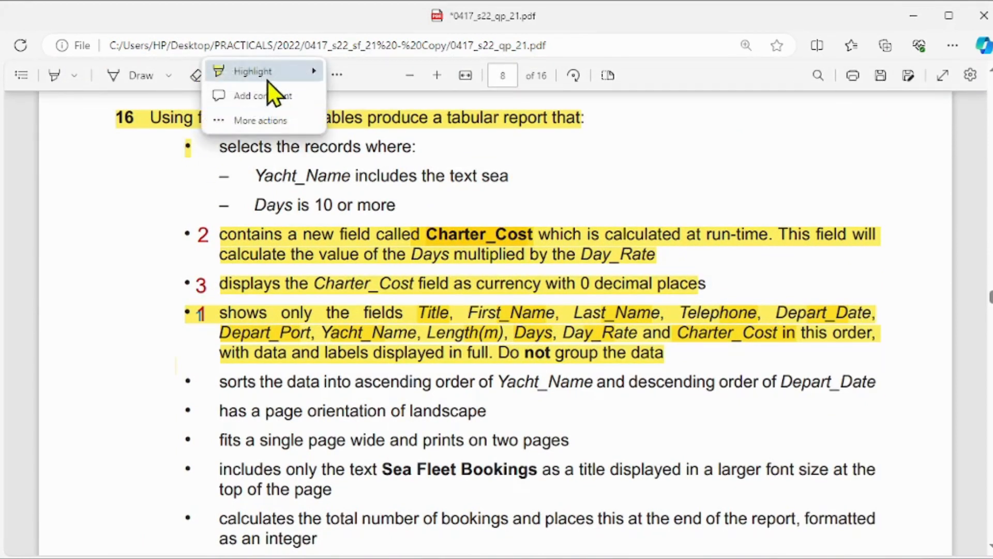
{"action": "left_click", "coordinate": [392, 117]}
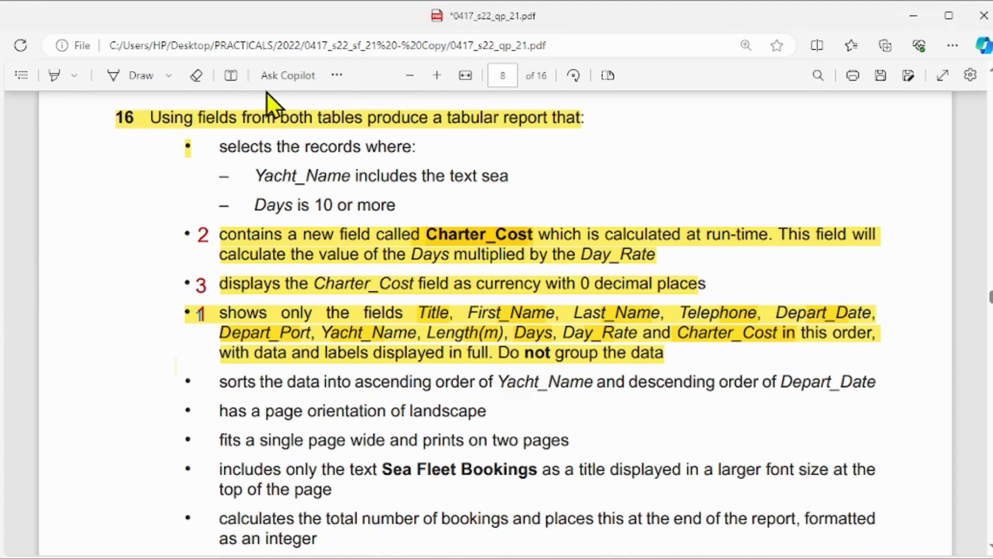
{"action": "left_click", "coordinate": [231, 75]}
{"action": "left_click", "coordinate": [197, 148]}
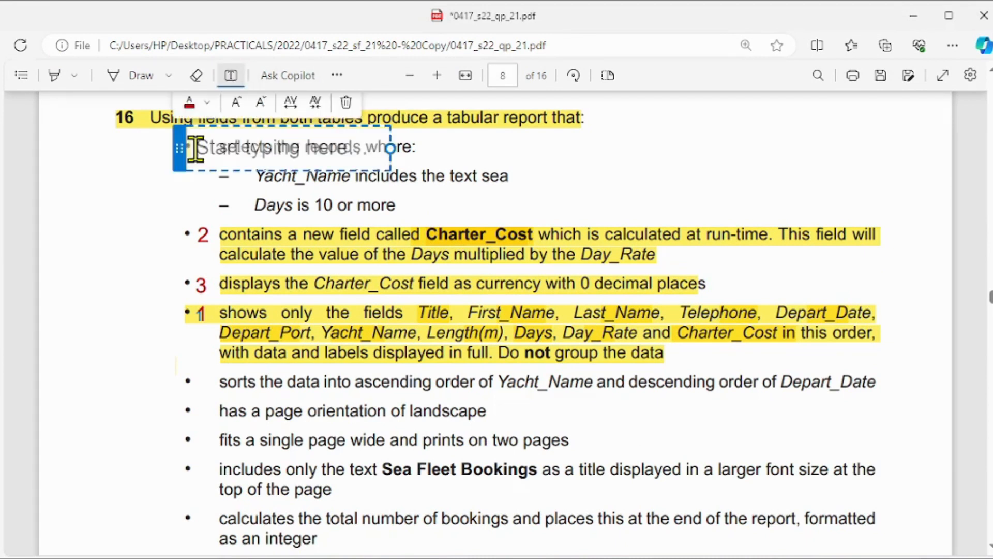
{"action": "type", "text": "4"}
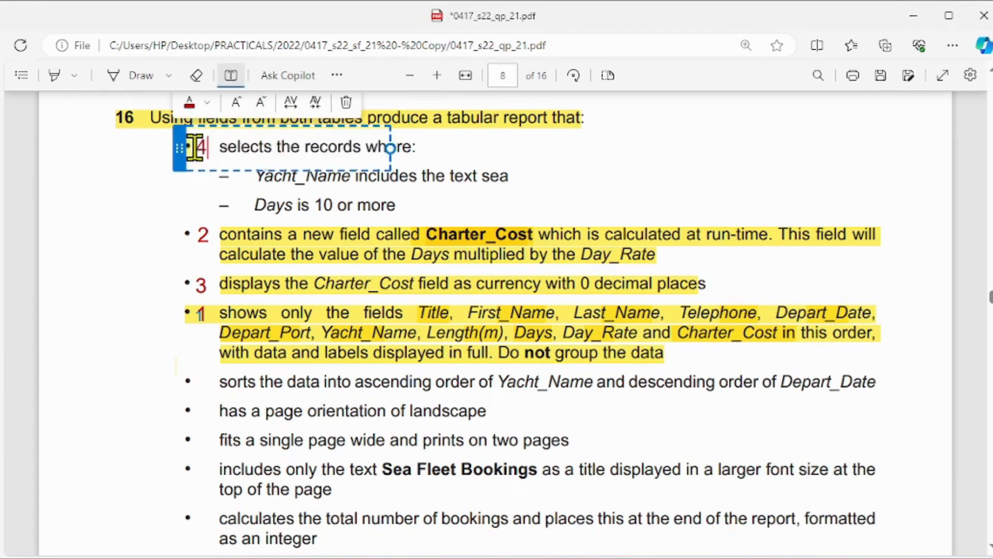
{"action": "left_click", "coordinate": [148, 213]}
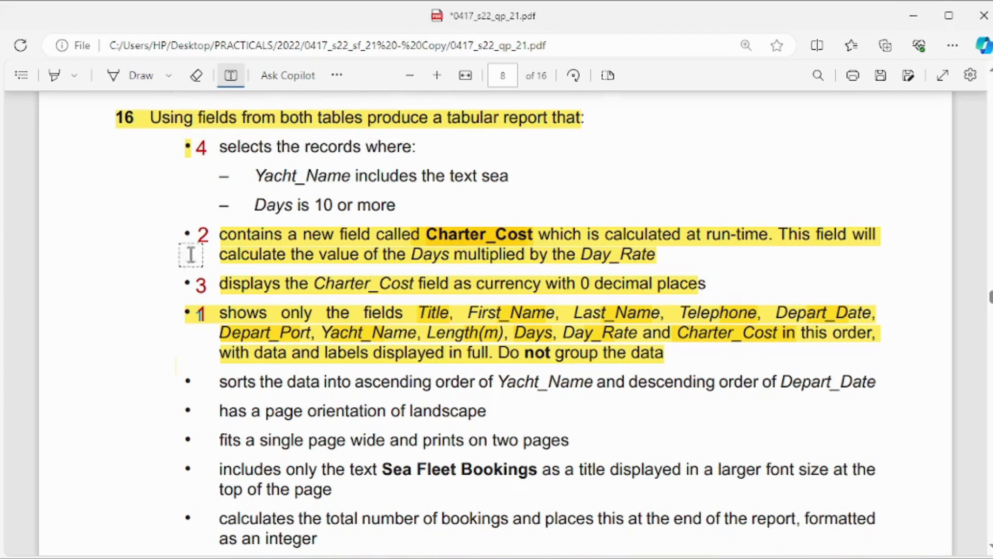
Highlight the record selection bullet with its Yacht_Name and Days conditions, and highlight the word sea a second time
{"action": "left_click", "coordinate": [49, 73]}
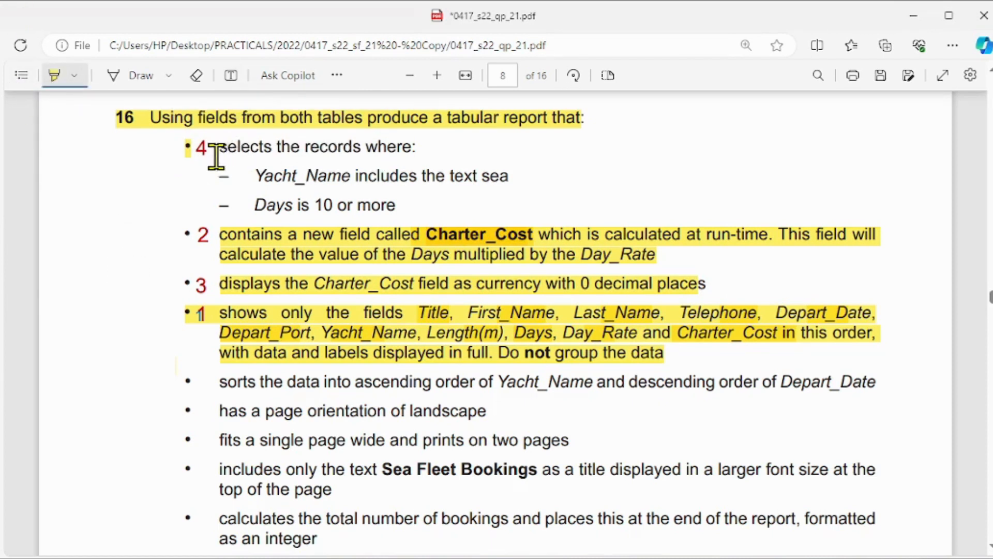
{"action": "left_click_drag", "start_coordinate": [211, 148], "coordinate": [396, 199]}
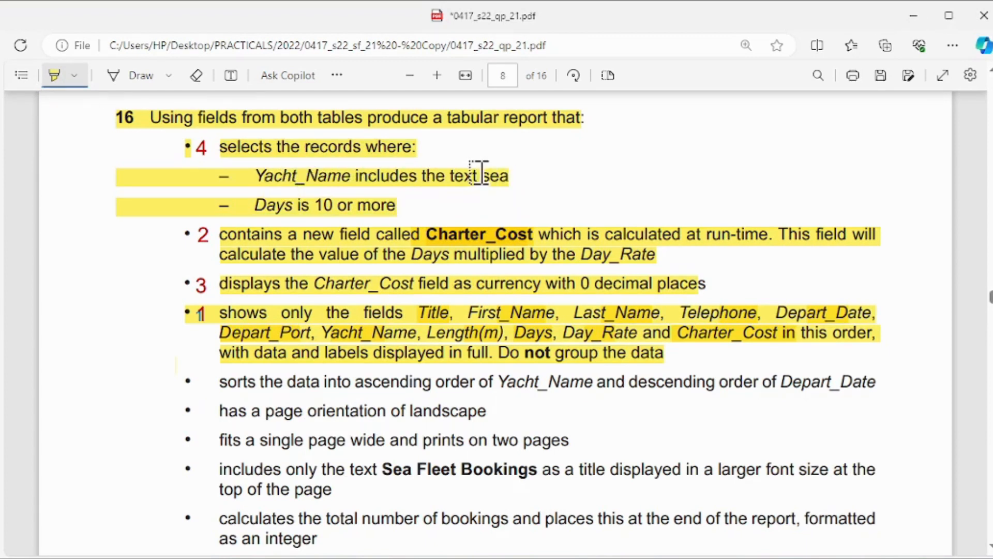
{"action": "left_click_drag", "start_coordinate": [481, 174], "coordinate": [506, 173]}
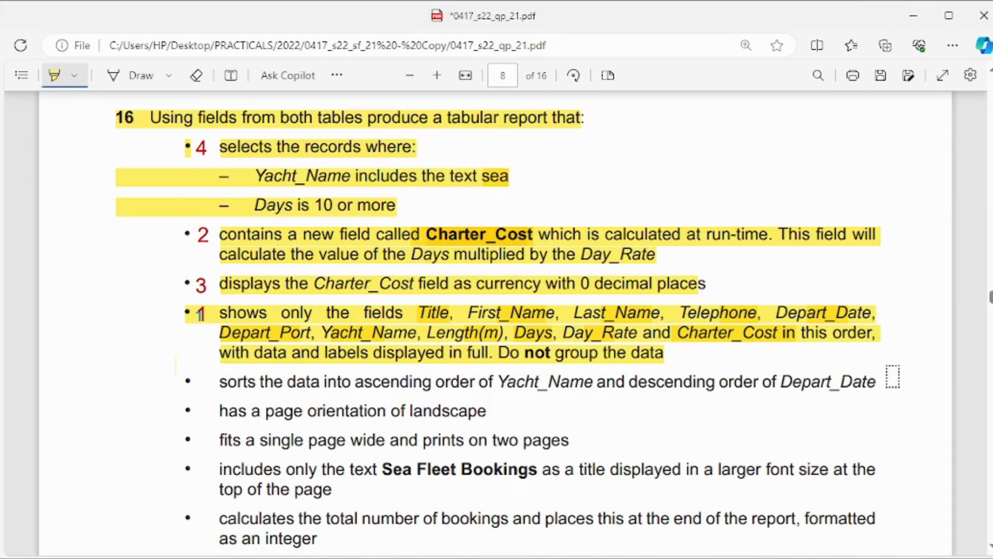
Switch back to Access, reopen the query in Design View and set the Yacht_Name criterion to Like "*sea*"
{"action": "left_click", "coordinate": [464, 558]}
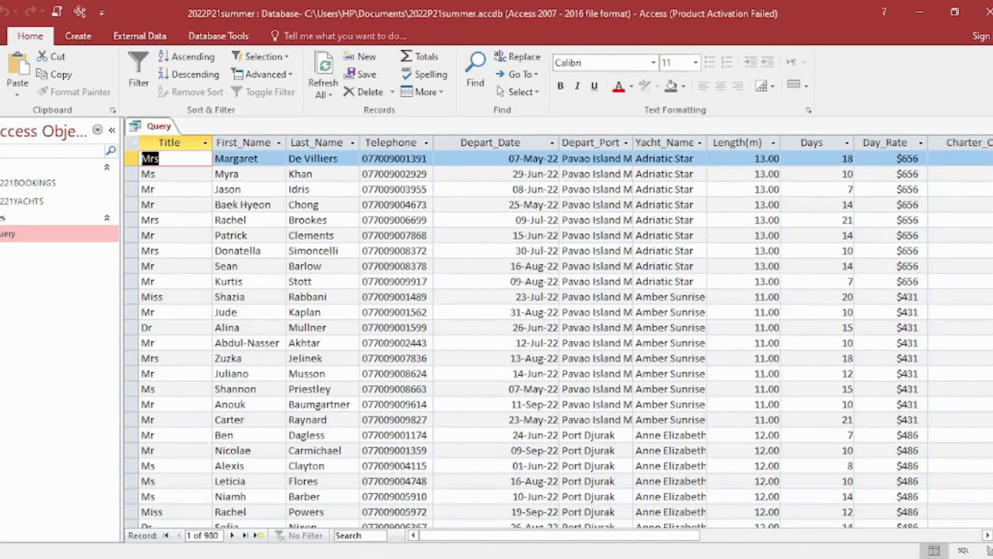
{"action": "left_click", "coordinate": [992, 125]}
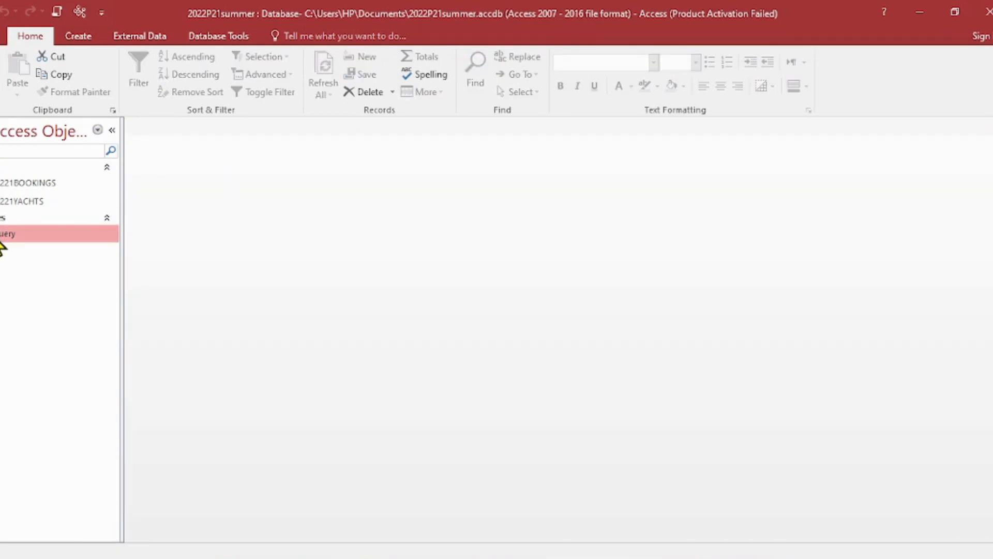
{"action": "double_click", "coordinate": [54, 228]}
{"action": "left_click", "coordinate": [2, 106]}
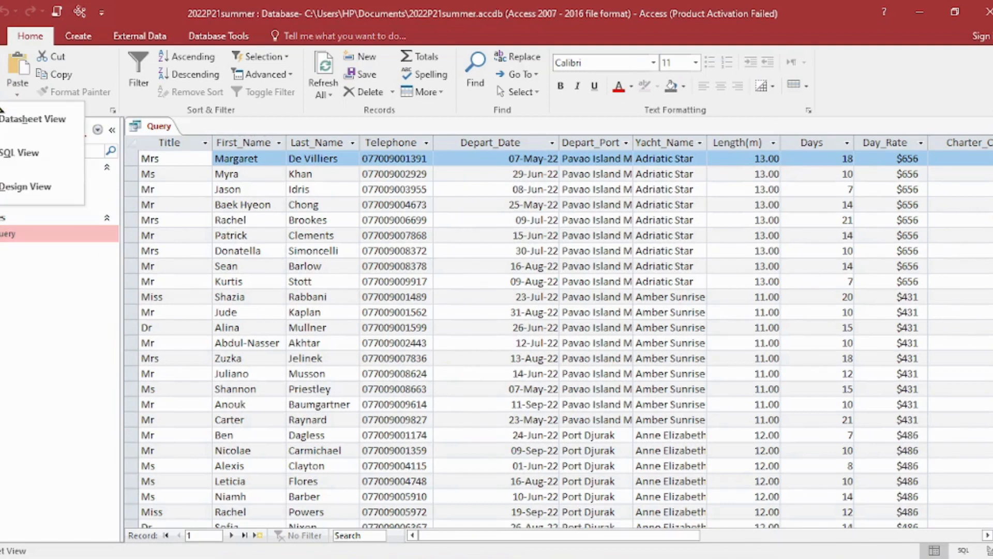
{"action": "left_click", "coordinate": [25, 185]}
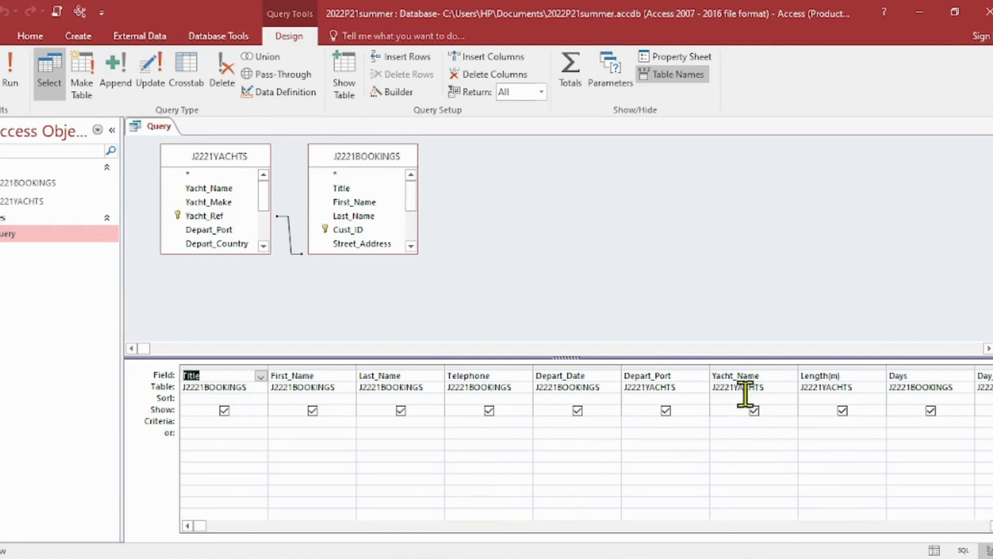
{"action": "left_click", "coordinate": [743, 421]}
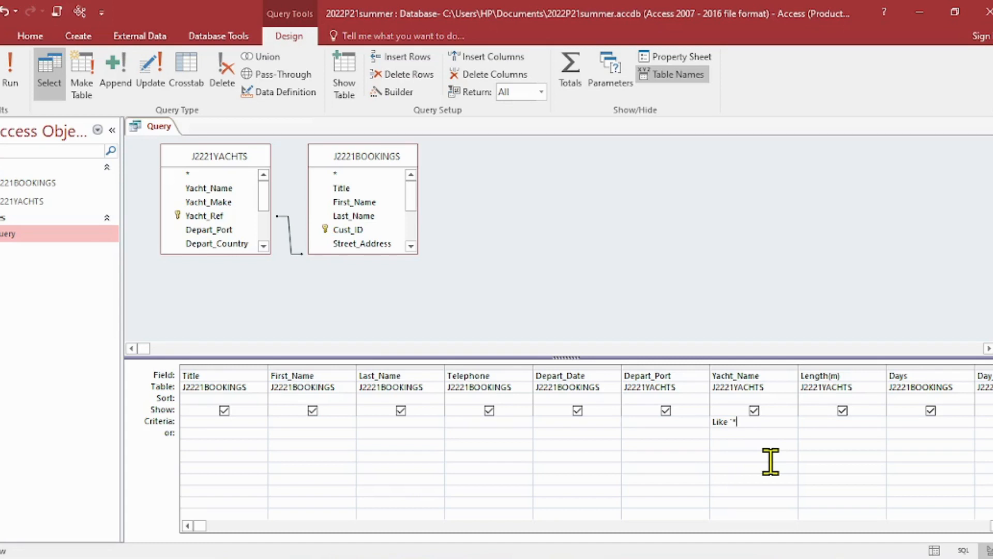
{"action": "type", "text": "ea*\""}
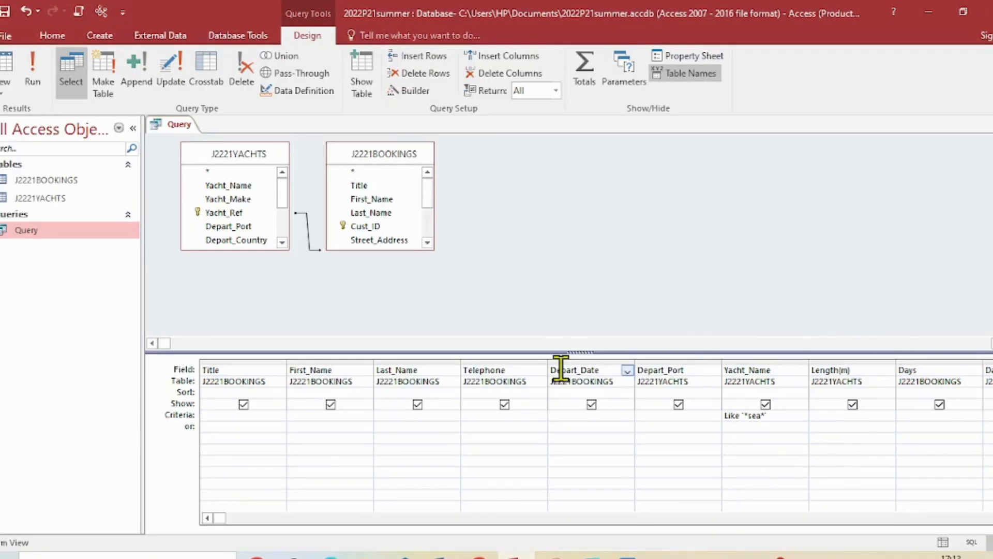
{"action": "left_click", "coordinate": [667, 369]}
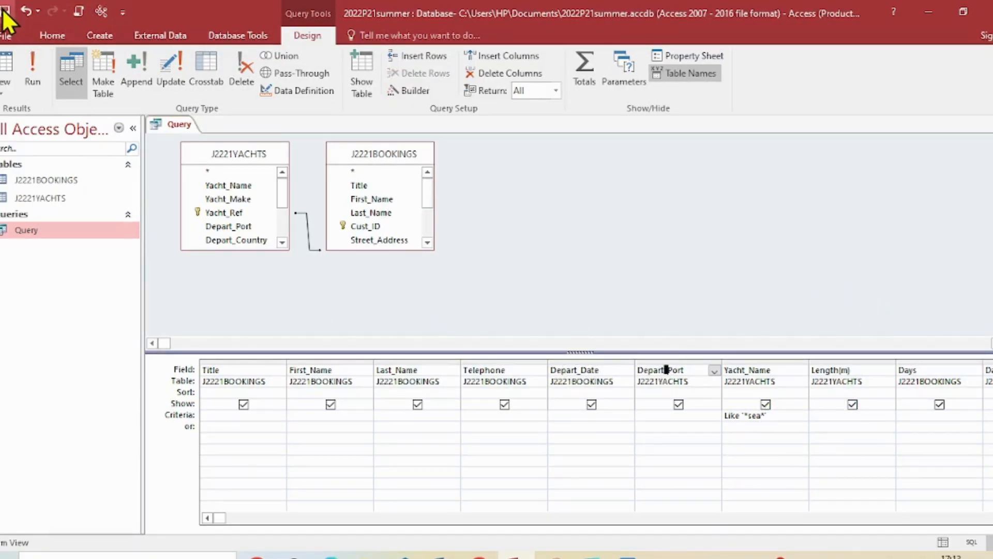
Run the query and widen the Yacht_Name column to check the yacht names throughout the results
{"action": "left_click", "coordinate": [29, 62]}
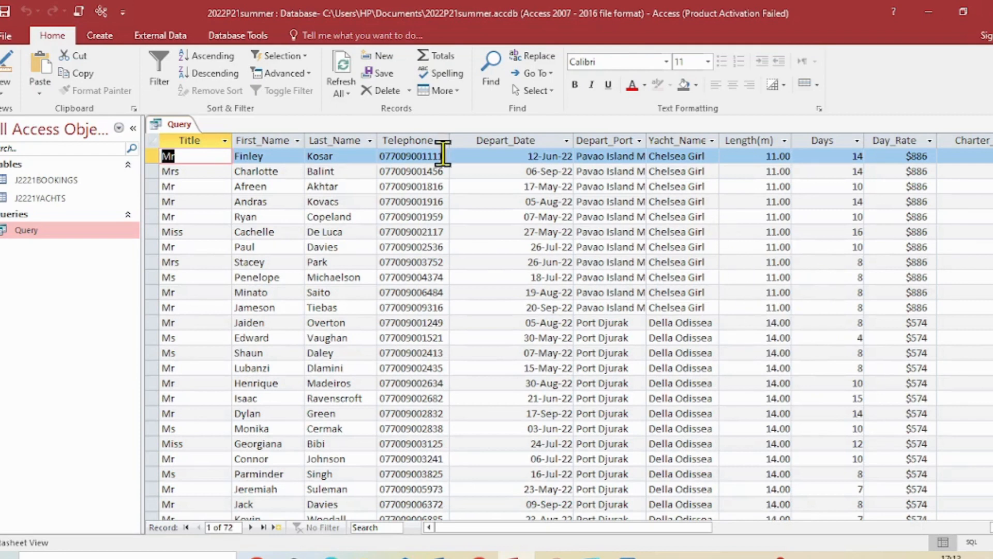
{"action": "left_click", "coordinate": [691, 136]}
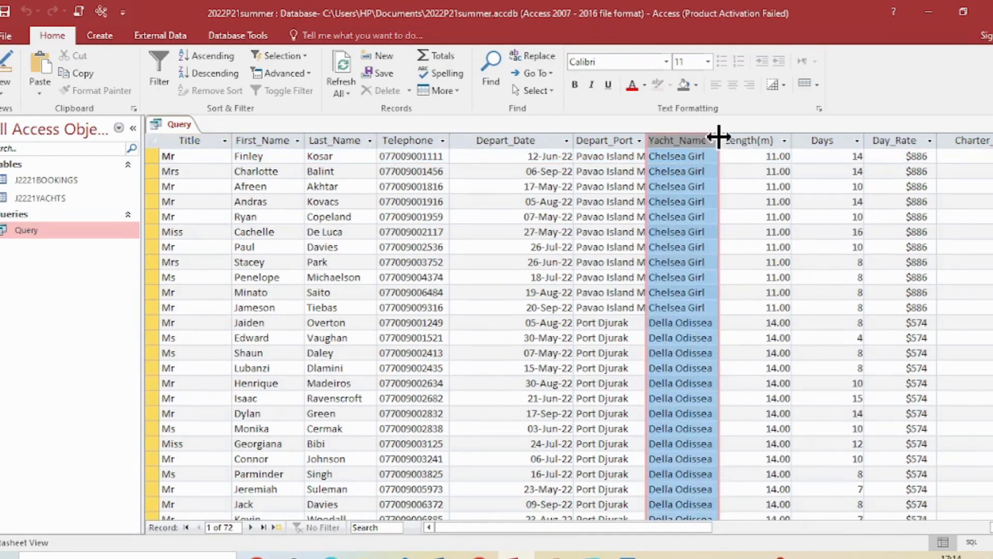
{"action": "left_click_drag", "start_coordinate": [719, 137], "coordinate": [766, 137]}
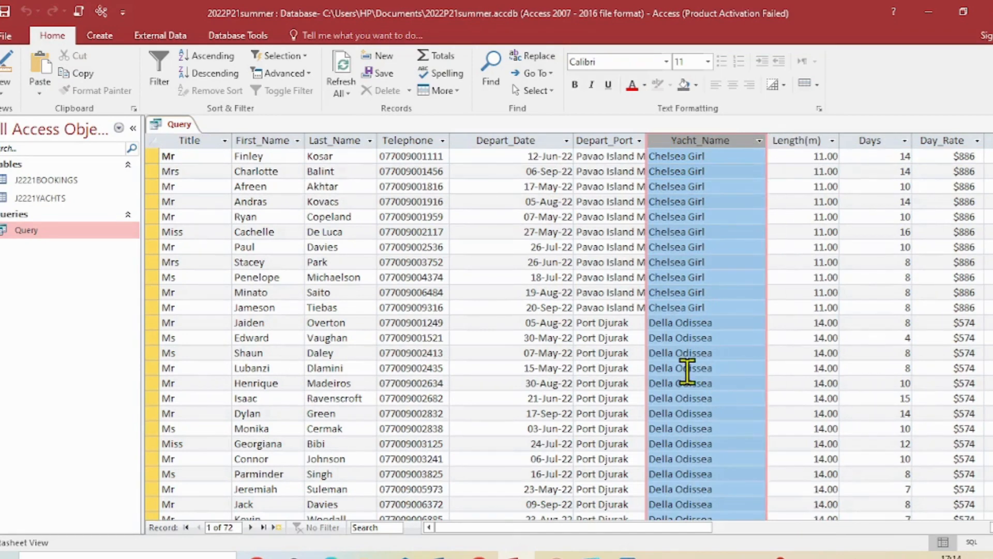
{"action": "scroll", "coordinate": [683, 326], "scroll_direction": "down", "scroll_amount": 6}
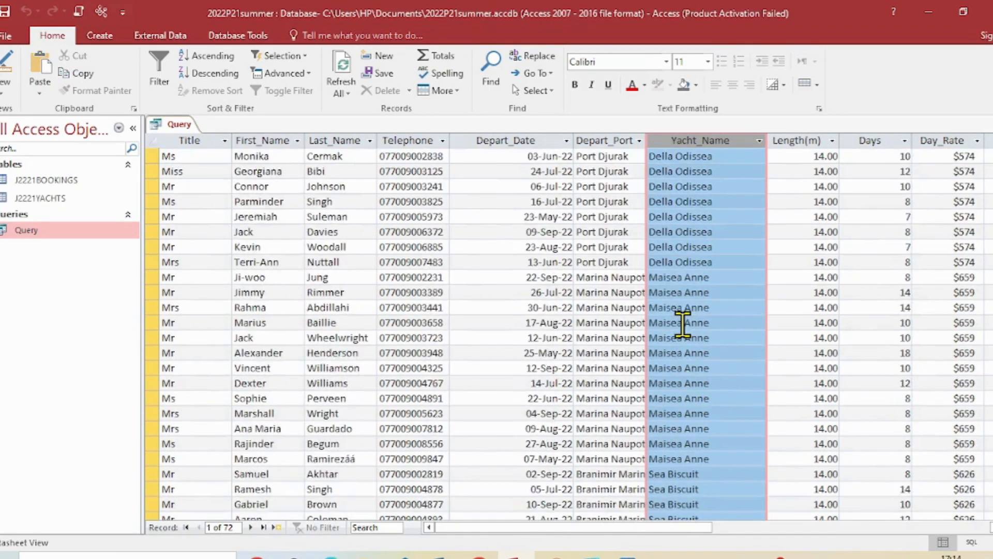
{"action": "scroll", "coordinate": [683, 326], "scroll_direction": "down", "scroll_amount": 13}
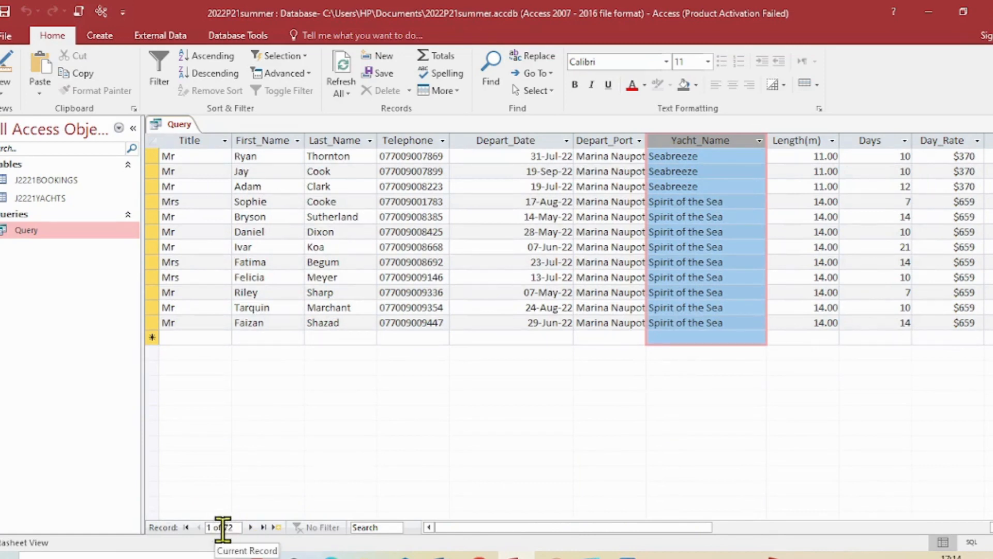
{"action": "scroll", "coordinate": [720, 460], "scroll_direction": "up", "scroll_amount": 12}
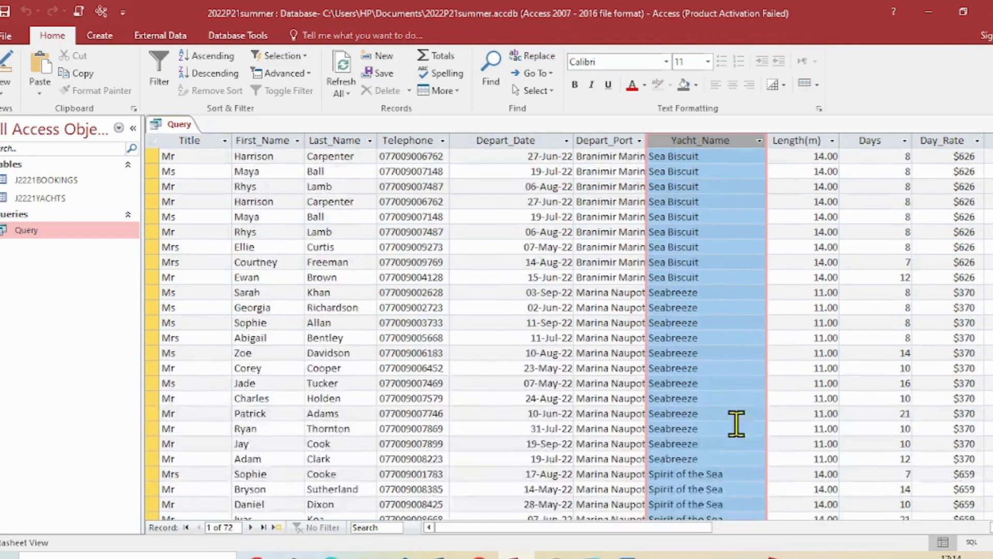
{"action": "scroll", "coordinate": [754, 406], "scroll_direction": "up", "scroll_amount": 8}
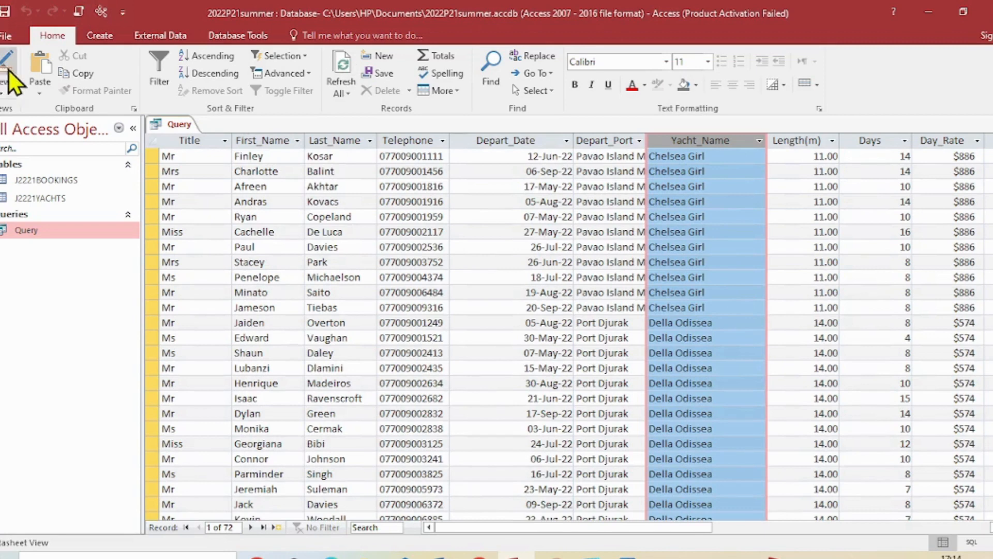
Return to the query's Design View, copy the Like "*sea*" criterion and clear it from the Yacht_Name field
{"action": "left_click", "coordinate": [9, 98]}
{"action": "left_click", "coordinate": [50, 189]}
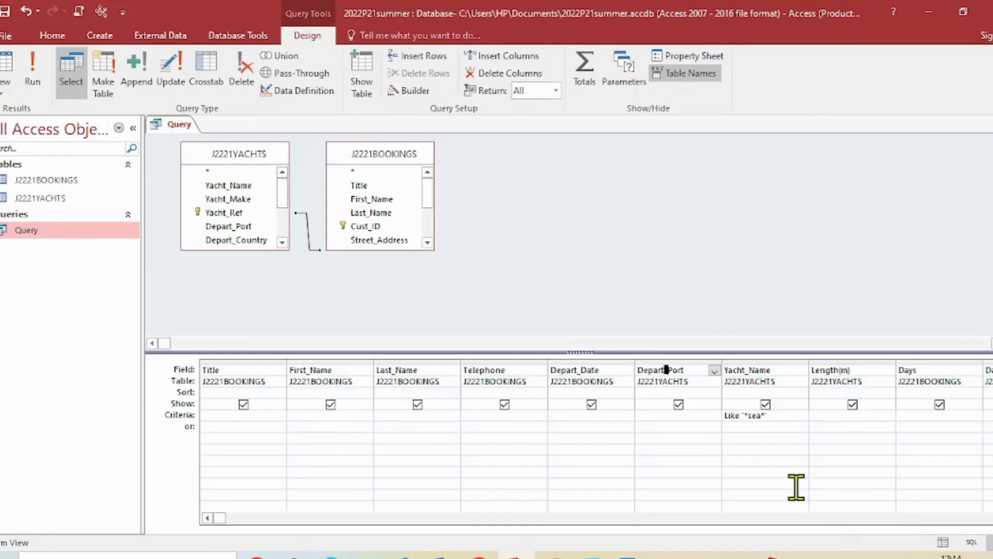
{"action": "left_click_drag", "start_coordinate": [770, 417], "coordinate": [725, 420]}
{"action": "key", "text": "ctrl+c"}
{"action": "key", "text": "Delete"}
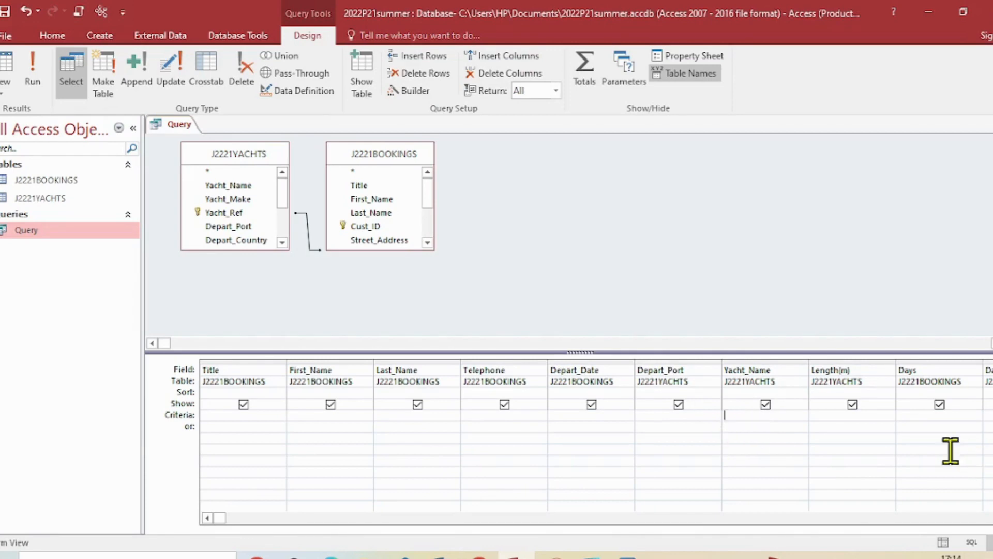
Run the query without criteria and examine the Days and Yacht_Name values across the records
{"action": "left_click", "coordinate": [35, 64]}
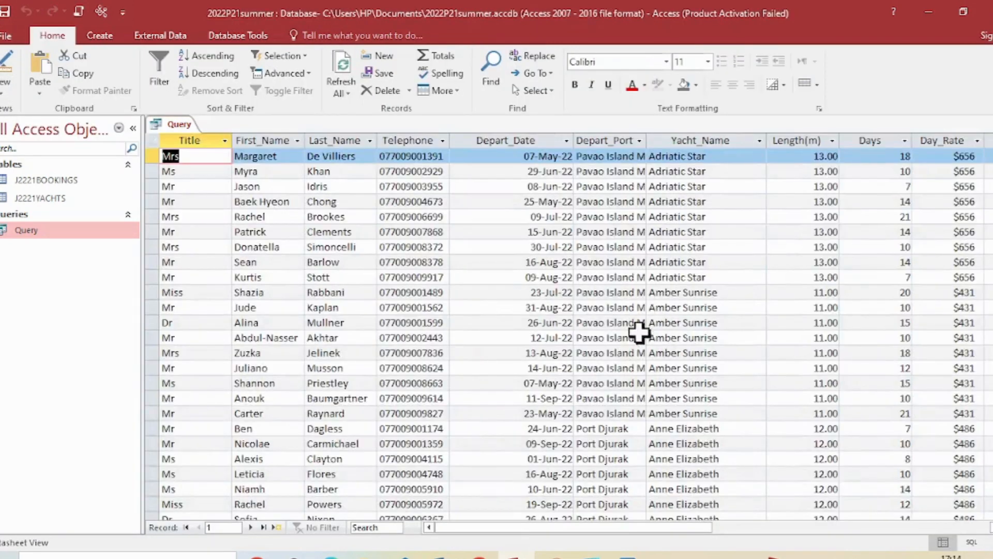
{"action": "scroll", "coordinate": [414, 439], "scroll_direction": "down", "scroll_amount": 18}
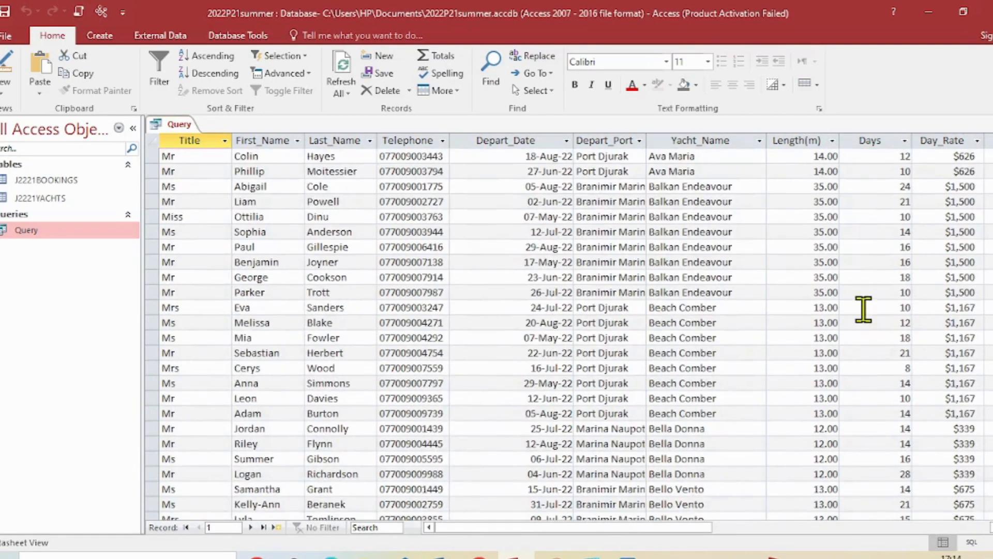
{"action": "left_click", "coordinate": [860, 308]}
{"action": "scroll", "coordinate": [348, 432], "scroll_direction": "down", "scroll_amount": 18}
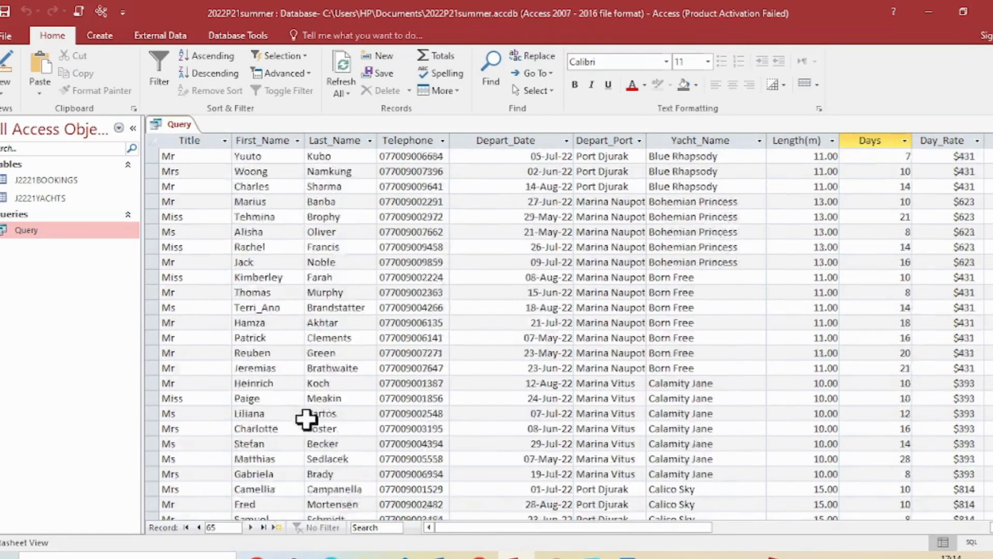
{"action": "scroll", "coordinate": [724, 336], "scroll_direction": "down", "scroll_amount": 5}
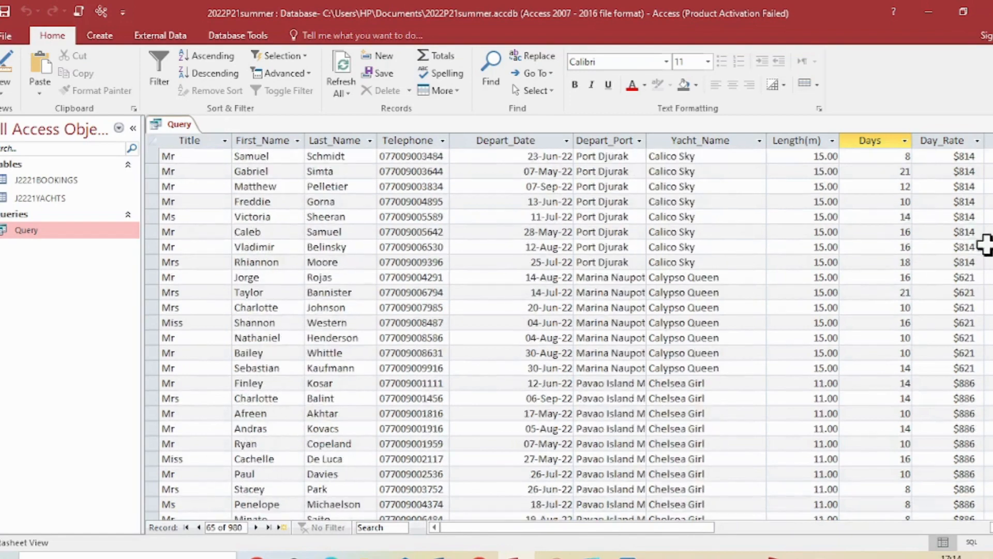
{"action": "scroll", "coordinate": [964, 222], "scroll_direction": "down", "scroll_amount": 15}
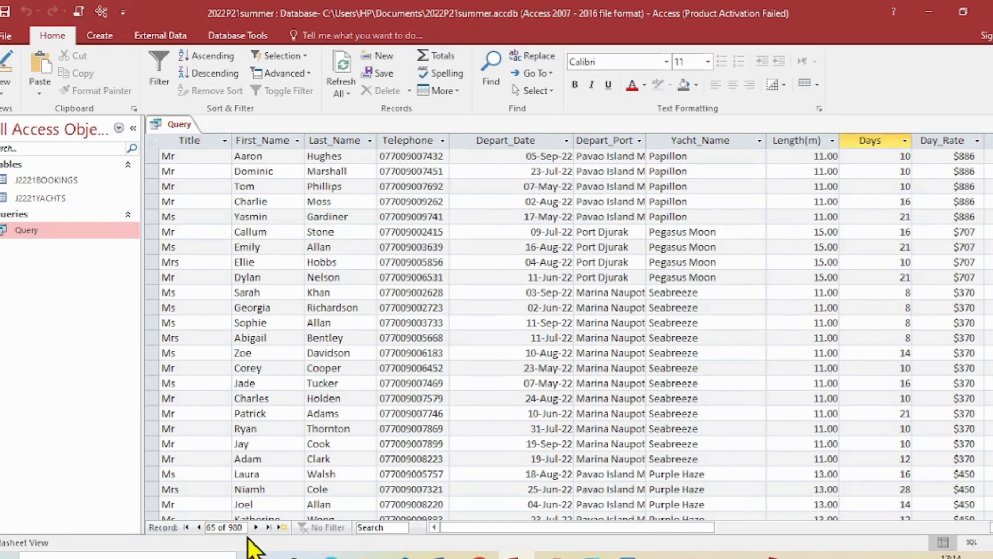
{"action": "scroll", "coordinate": [631, 311], "scroll_direction": "up", "scroll_amount": 4}
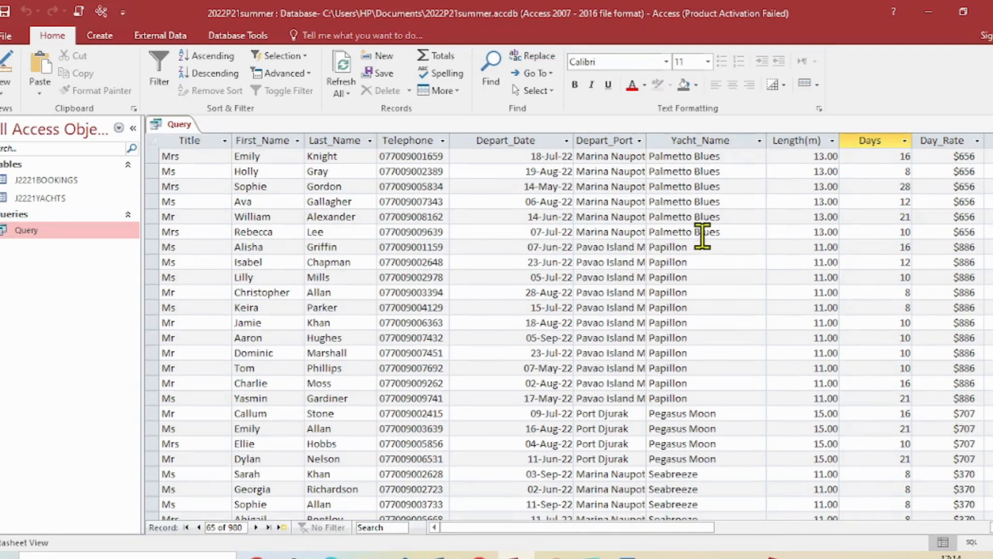
{"action": "scroll", "coordinate": [754, 406], "scroll_direction": "down", "scroll_amount": 5}
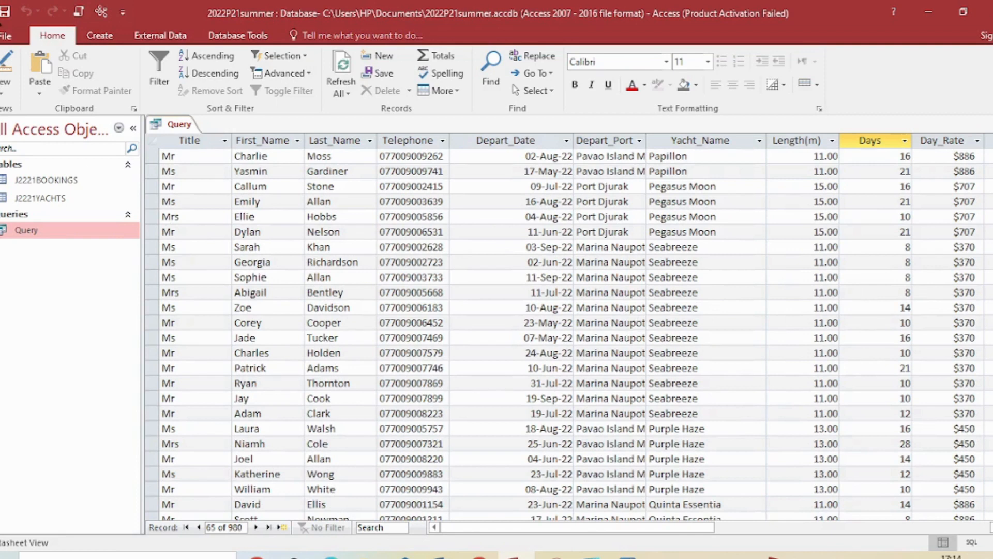
Restore the Like "*sea*" criterion on the Yacht_Name field in the query's Design View and run the query to check the records
{"action": "left_click", "coordinate": [7, 96]}
{"action": "left_click", "coordinate": [36, 182]}
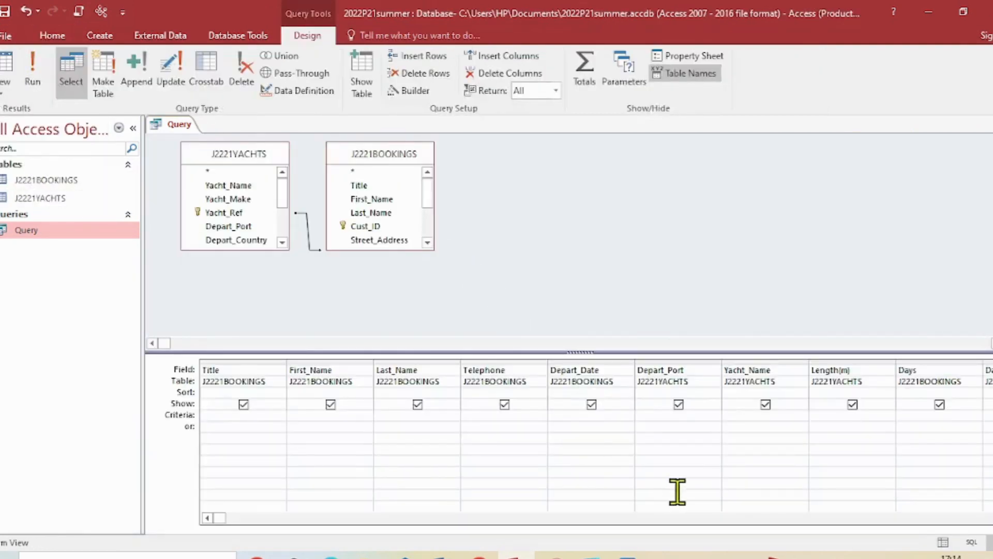
{"action": "key", "text": "ctrl+v"}
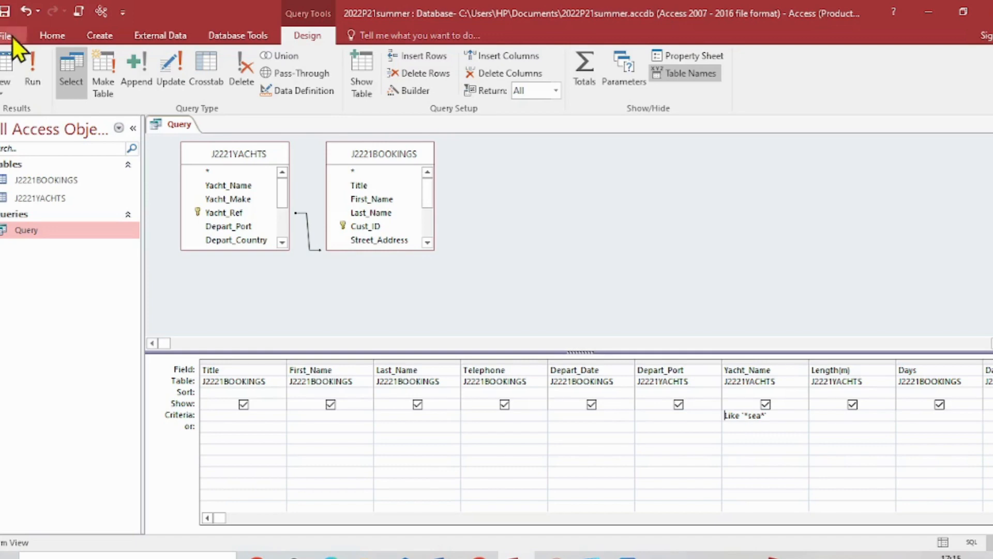
{"action": "left_click", "coordinate": [30, 64]}
{"action": "scroll", "coordinate": [724, 462], "scroll_direction": "down", "scroll_amount": 20}
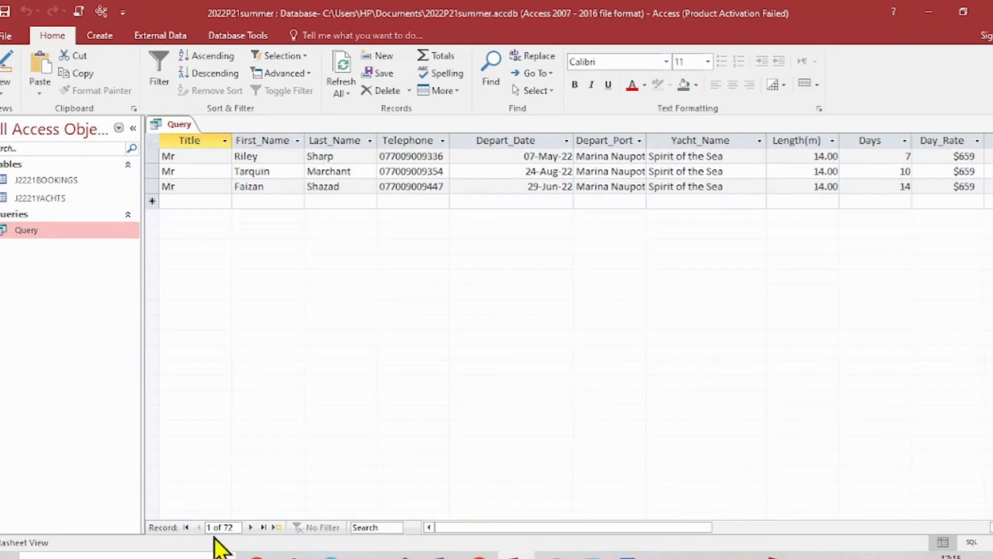
{"action": "scroll", "coordinate": [670, 332], "scroll_direction": "up", "scroll_amount": 12}
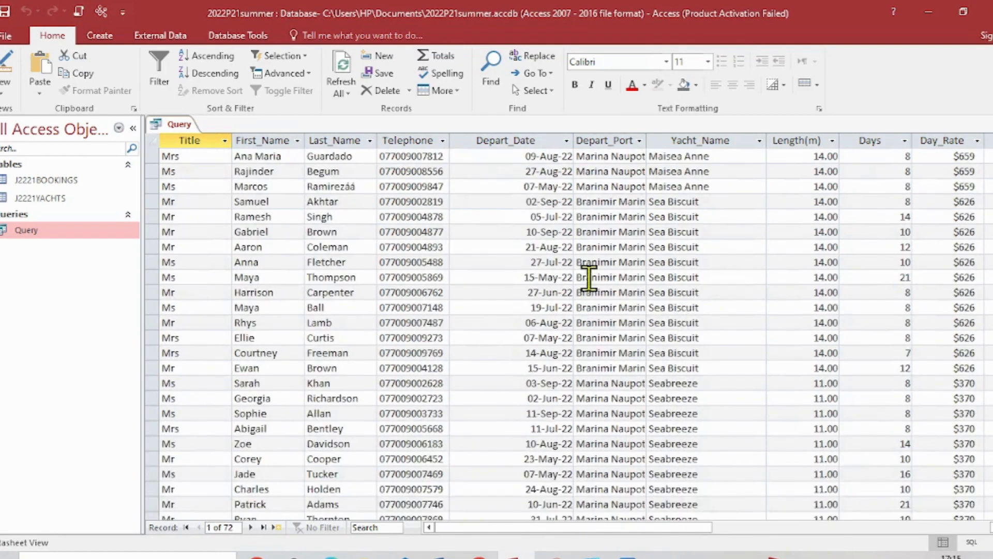
Reopen the query in Design View, switch to the question paper PDF and highlight "10 or more" in the Days requirement
{"action": "left_click", "coordinate": [6, 92]}
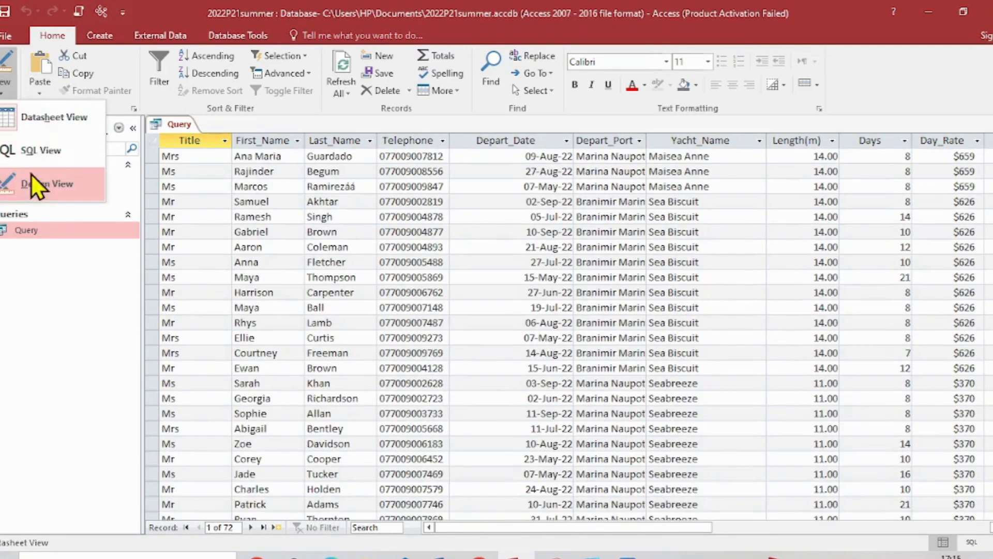
{"action": "left_click", "coordinate": [29, 185]}
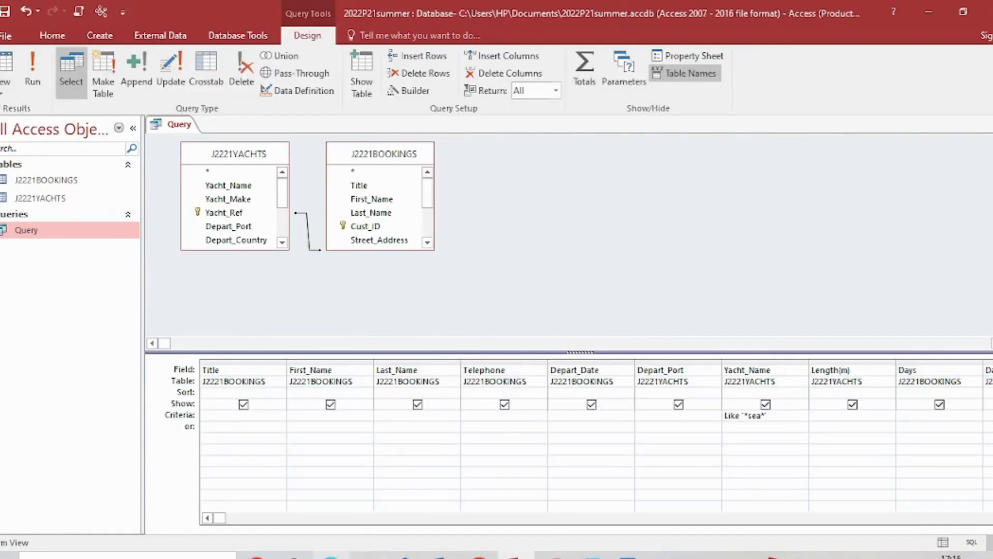
{"action": "left_click", "coordinate": [331, 556]}
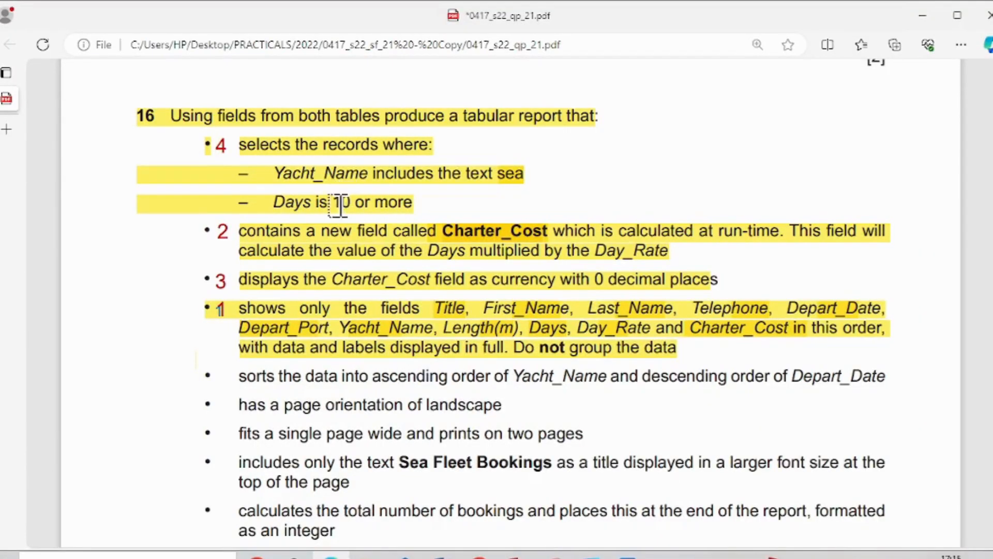
{"action": "left_click_drag", "start_coordinate": [331, 203], "coordinate": [403, 203]}
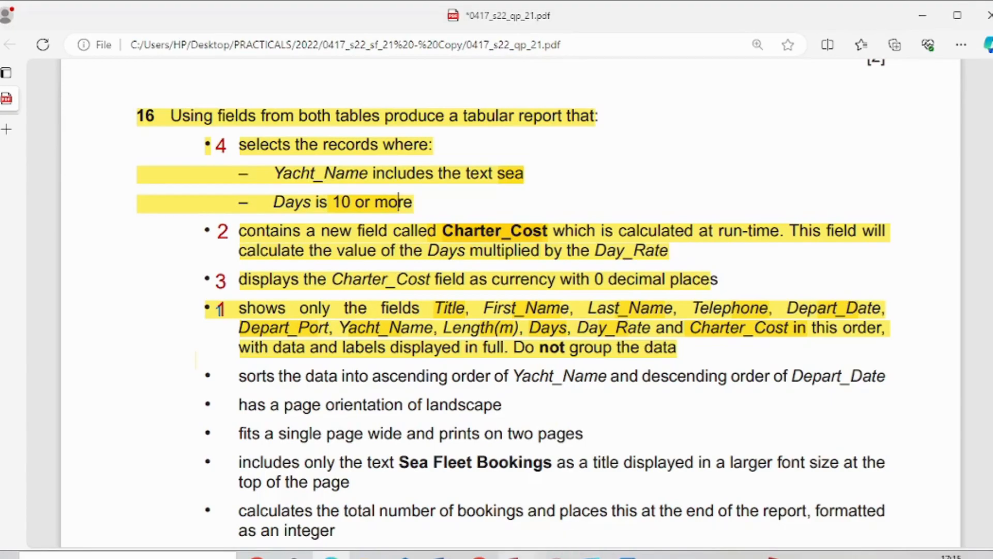
Switch back to Access, add a criterion selecting 10 or more to the Days field and run the query
{"action": "left_click", "coordinate": [516, 555]}
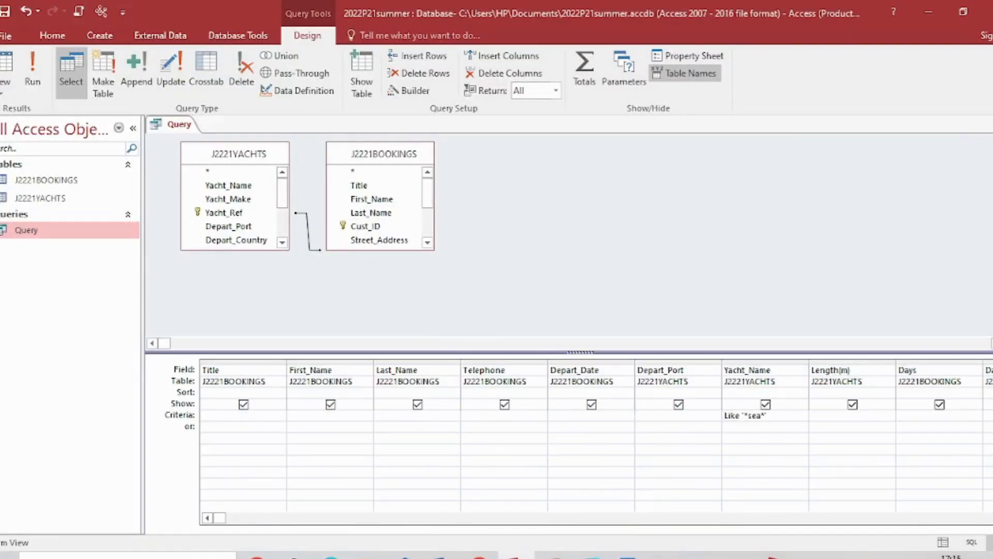
{"action": "scroll", "coordinate": [594, 440], "scroll_direction": "right", "scroll_amount": 4}
{"action": "left_click", "coordinate": [559, 424]}
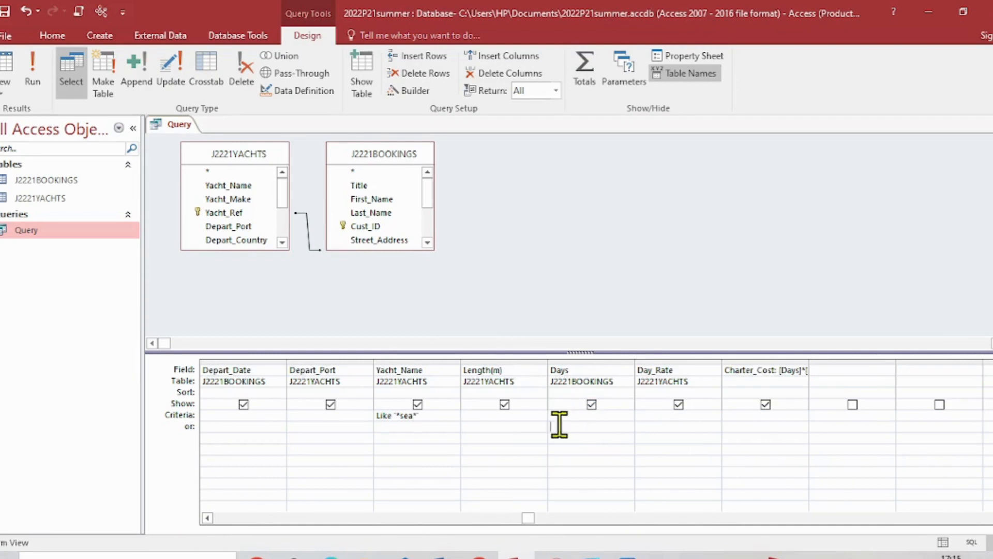
{"action": "left_click", "coordinate": [567, 416]}
{"action": "left_click", "coordinate": [605, 459]}
{"action": "left_click", "coordinate": [36, 68]}
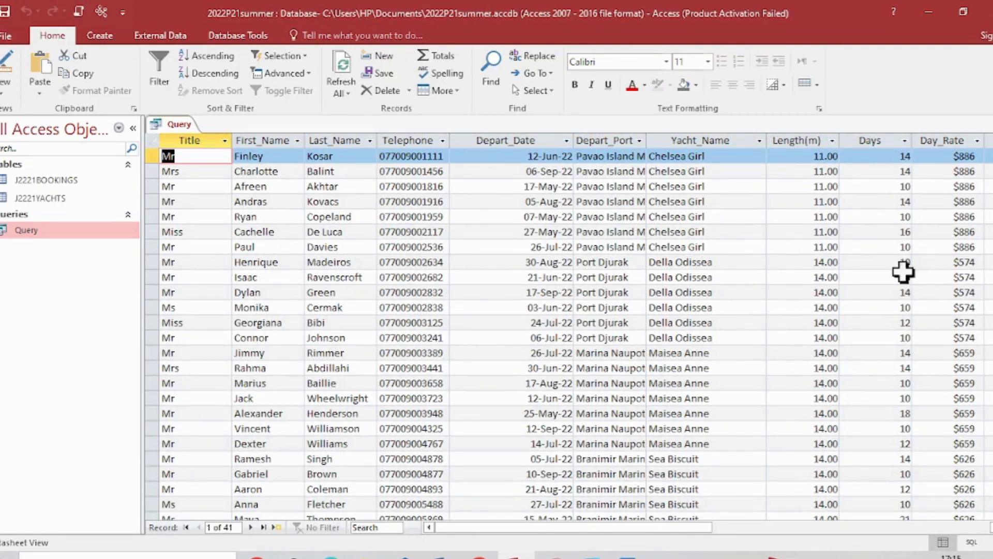
Check the Days, Yacht_Name and Charter_Cost values across the query results
{"action": "left_click", "coordinate": [880, 140]}
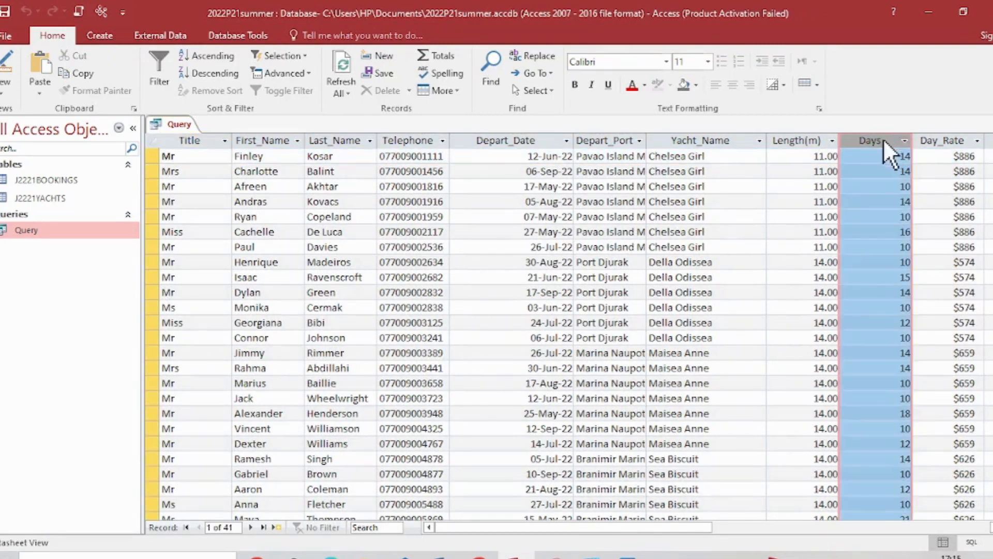
{"action": "left_click_drag", "start_coordinate": [451, 529], "coordinate": [526, 527]}
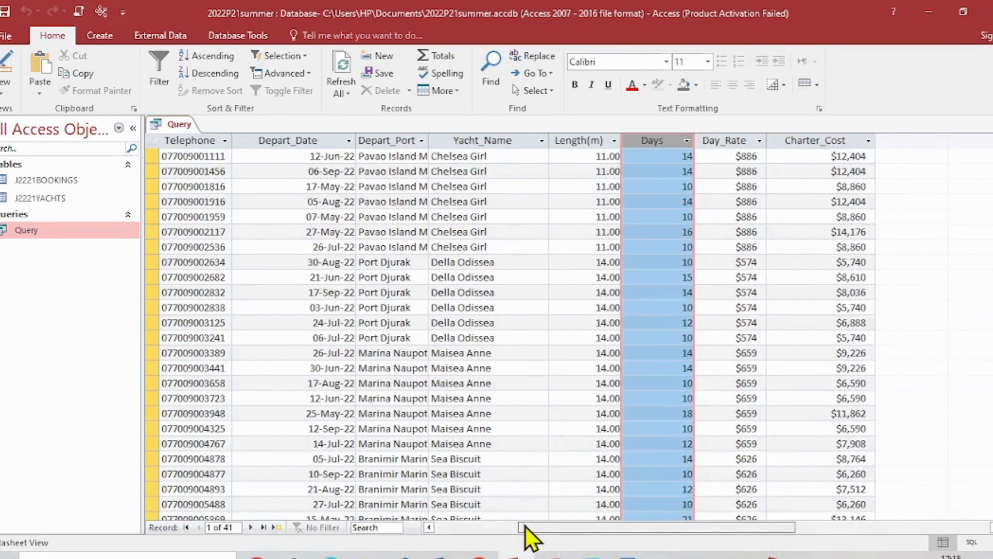
{"action": "left_click", "coordinate": [536, 529]}
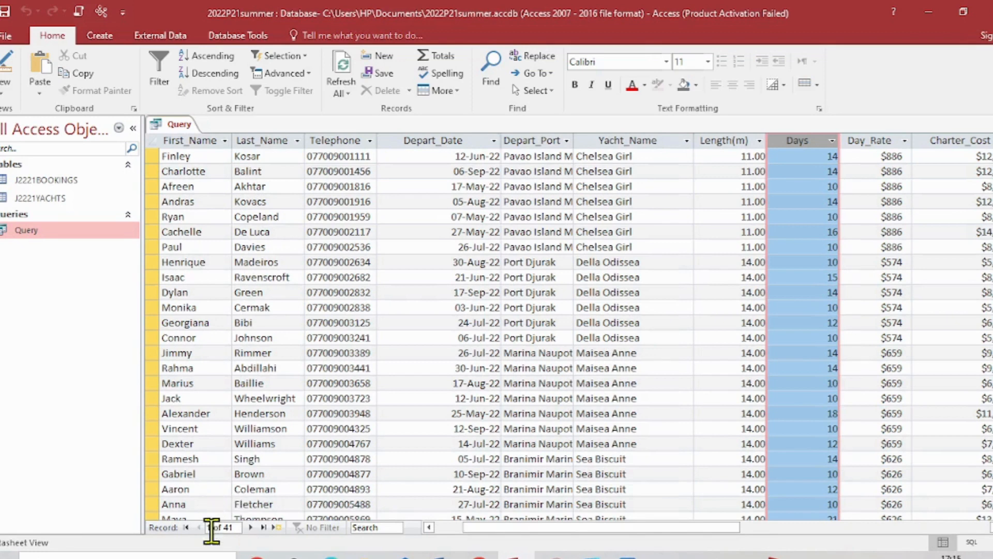
{"action": "left_click_drag", "start_coordinate": [684, 525], "coordinate": [769, 526]}
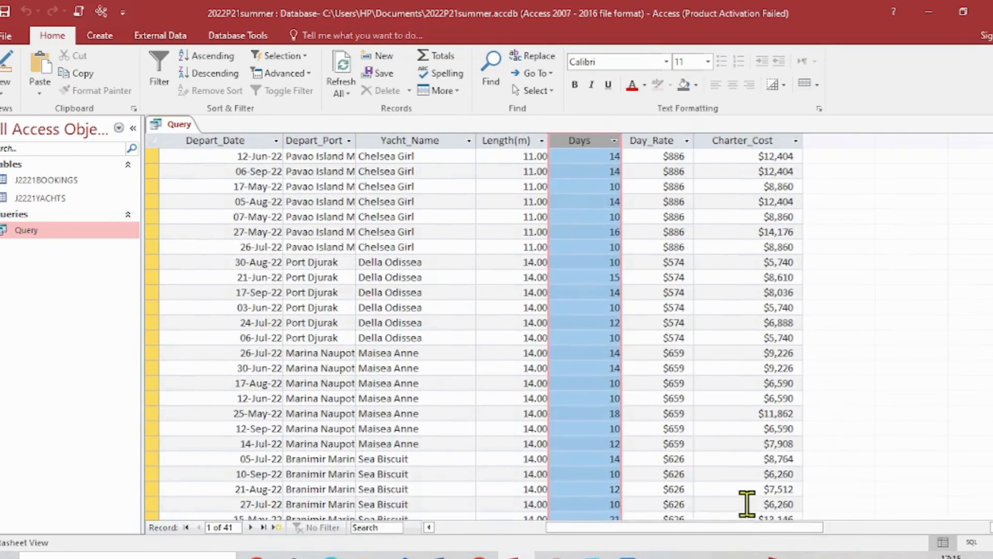
{"action": "scroll", "coordinate": [749, 496], "scroll_direction": "down", "scroll_amount": 3}
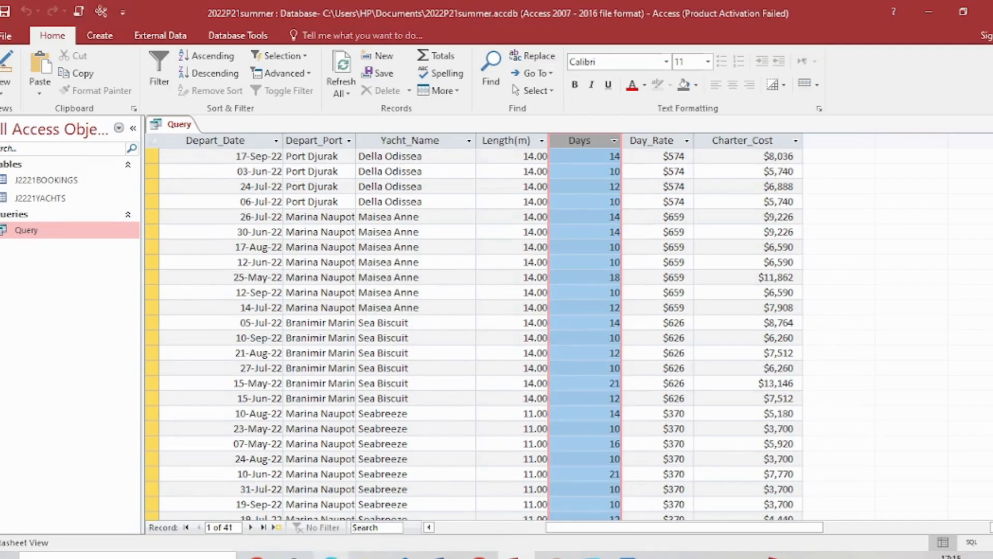
Switch to the question paper PDF and highlight question 16's remaining requirements in pink, from the sorting bullet to the footer bullet
{"action": "left_click", "coordinate": [331, 556]}
{"action": "scroll", "coordinate": [388, 461], "scroll_direction": "down", "scroll_amount": 3}
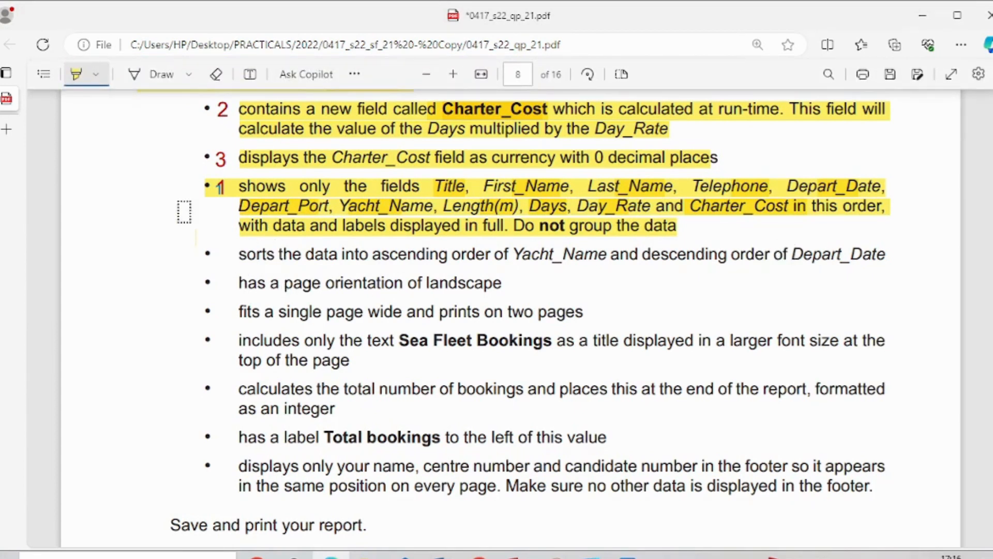
{"action": "left_click", "coordinate": [96, 74]}
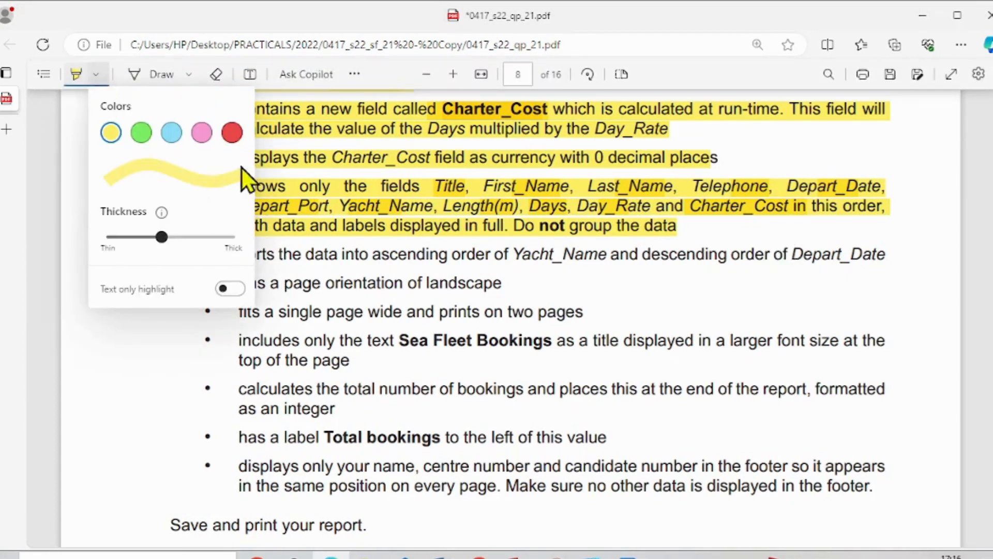
{"action": "left_click", "coordinate": [201, 134]}
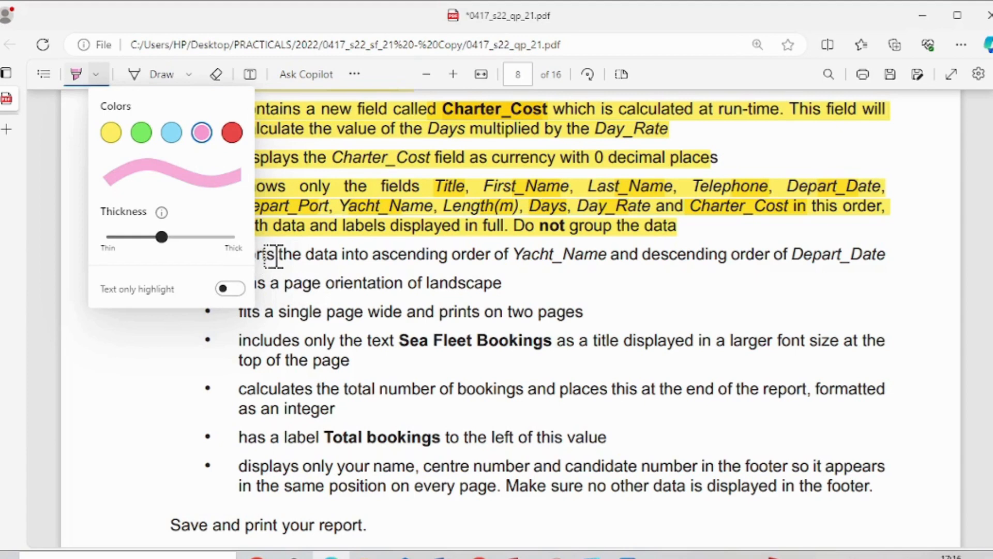
{"action": "left_click", "coordinate": [243, 254]}
{"action": "mouse_move", "coordinate": [230, 252]}
{"action": "left_mouse_down"}
{"action": "mouse_move", "coordinate": [361, 446]}
{"action": "mouse_move", "coordinate": [744, 509]}
{"action": "mouse_move", "coordinate": [873, 488]}
{"action": "left_mouse_up"}
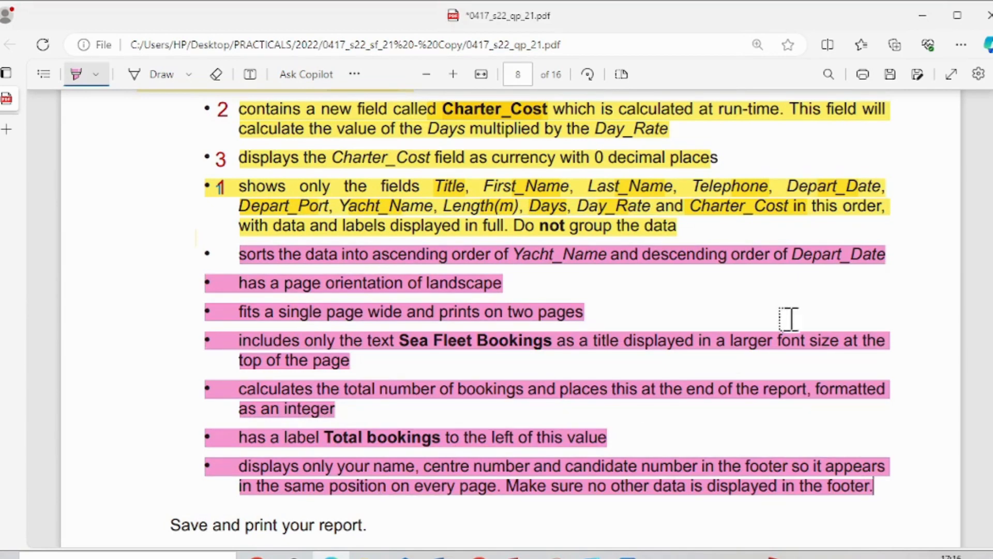
{"action": "scroll", "coordinate": [513, 318], "scroll_direction": "up", "scroll_amount": 1}
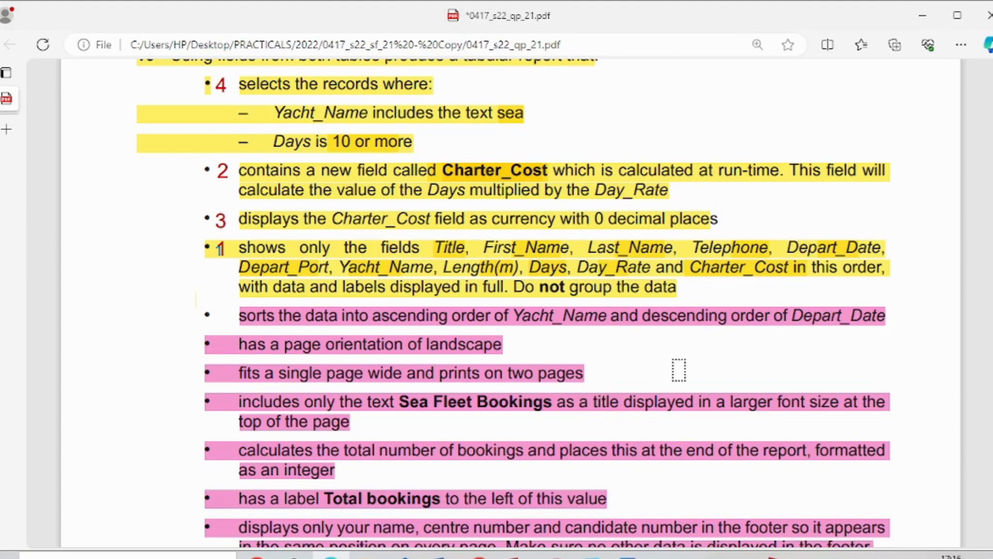
{"action": "scroll", "coordinate": [676, 370], "scroll_direction": "down", "scroll_amount": 4}
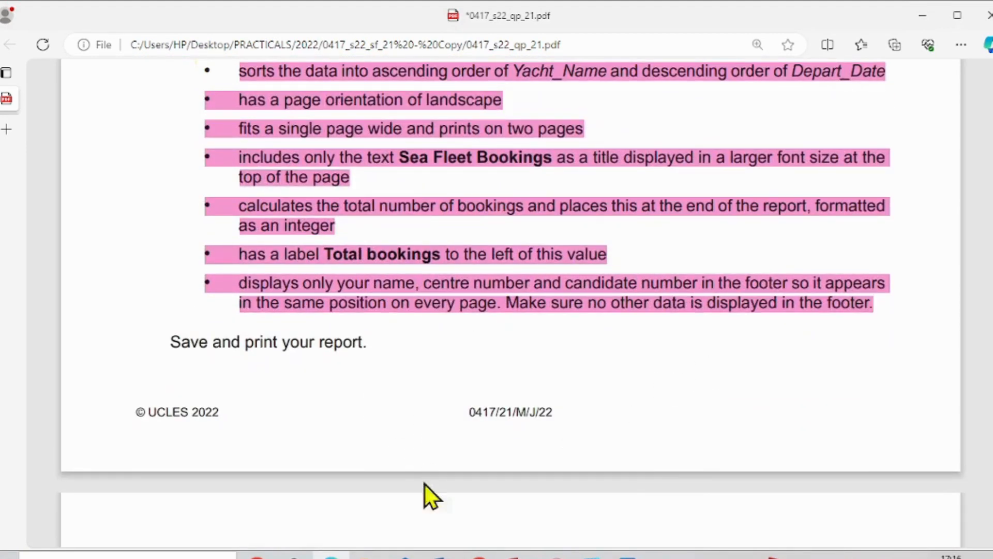
Switch back to Access, close the query and start the Report Wizard based on it
{"action": "left_click", "coordinate": [516, 556]}
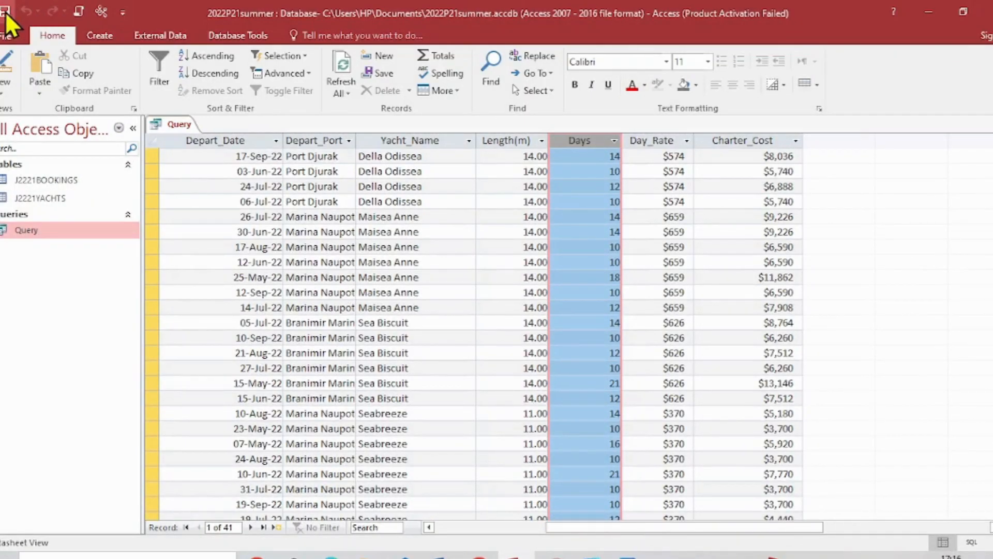
{"action": "left_click", "coordinate": [986, 124]}
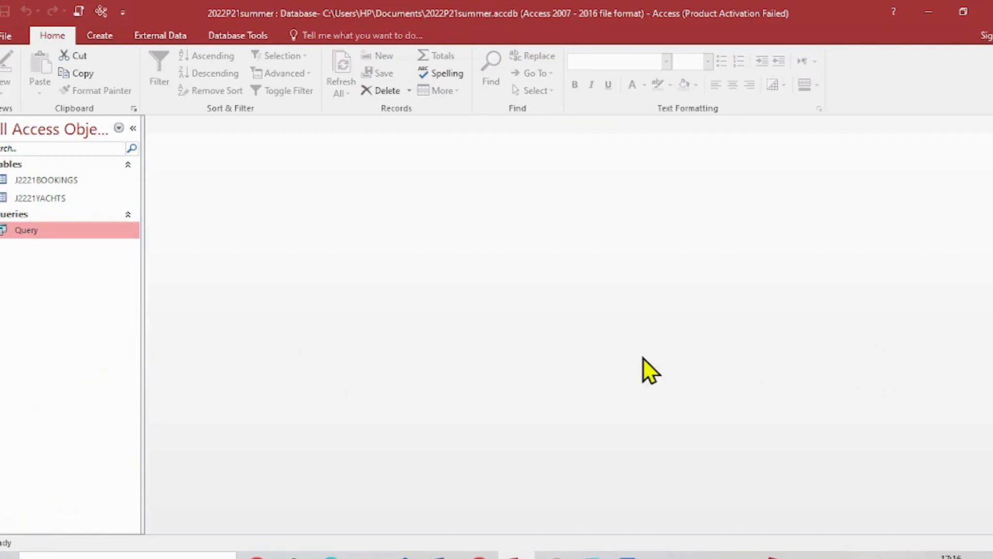
{"action": "left_click", "coordinate": [105, 36]}
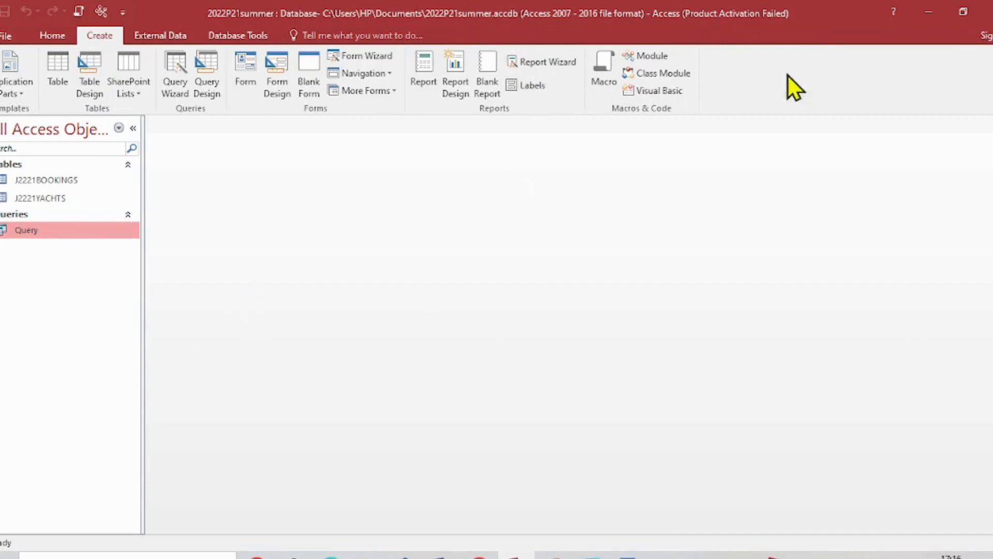
{"action": "left_click", "coordinate": [563, 61]}
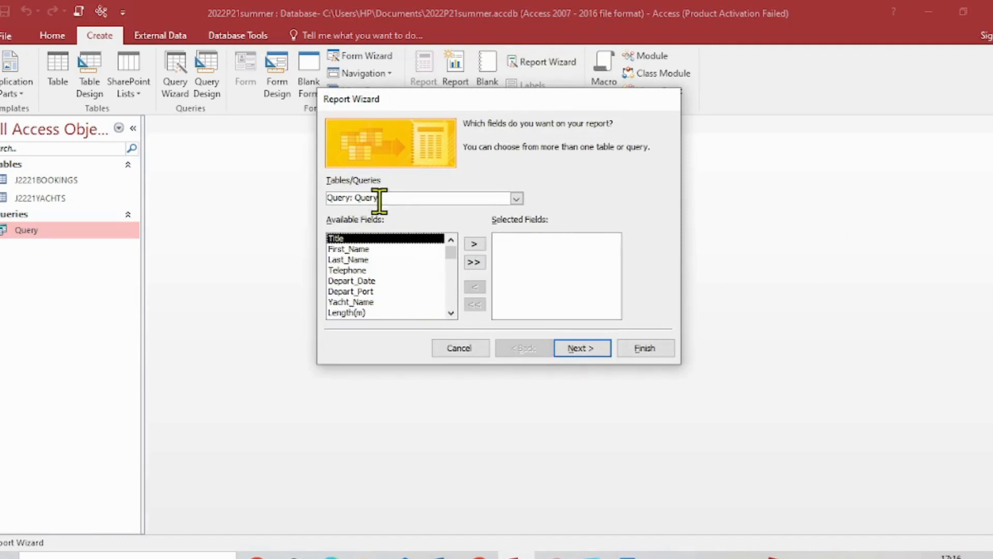
Add all the query's fields, Title through Charter_Cost, to the report and continue to the sort options without any grouping levels
{"action": "left_click", "coordinate": [482, 247]}
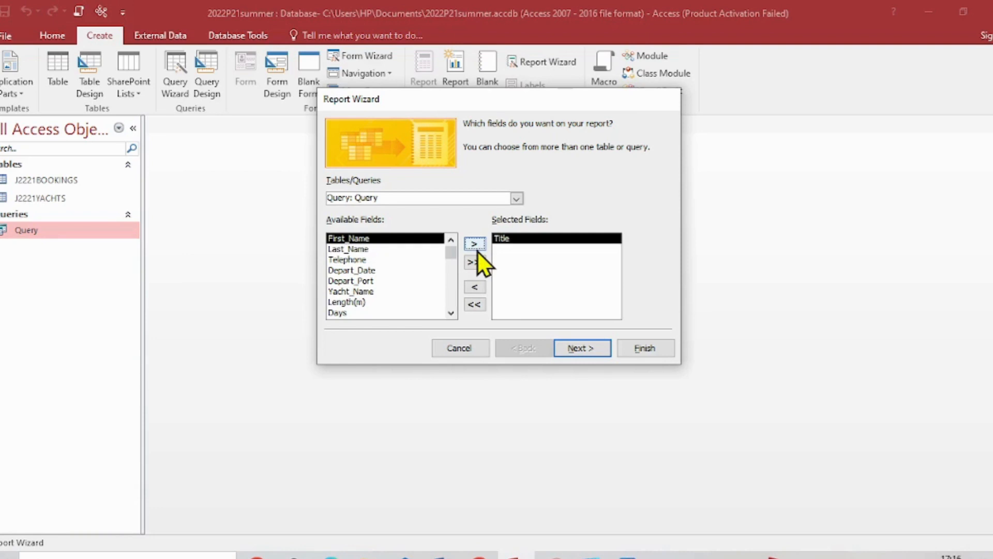
{"action": "left_click", "coordinate": [475, 287]}
{"action": "left_click", "coordinate": [473, 262]}
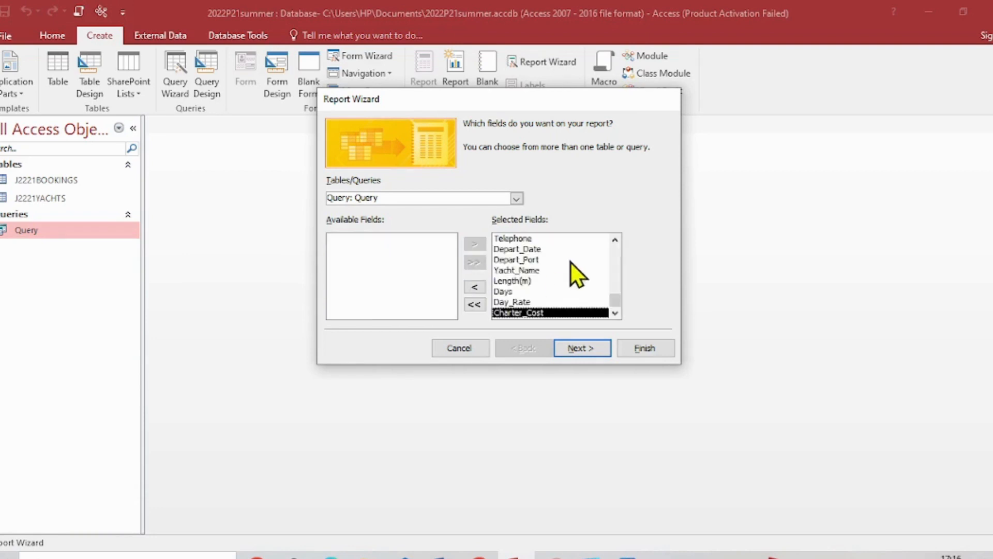
{"action": "left_click", "coordinate": [582, 349]}
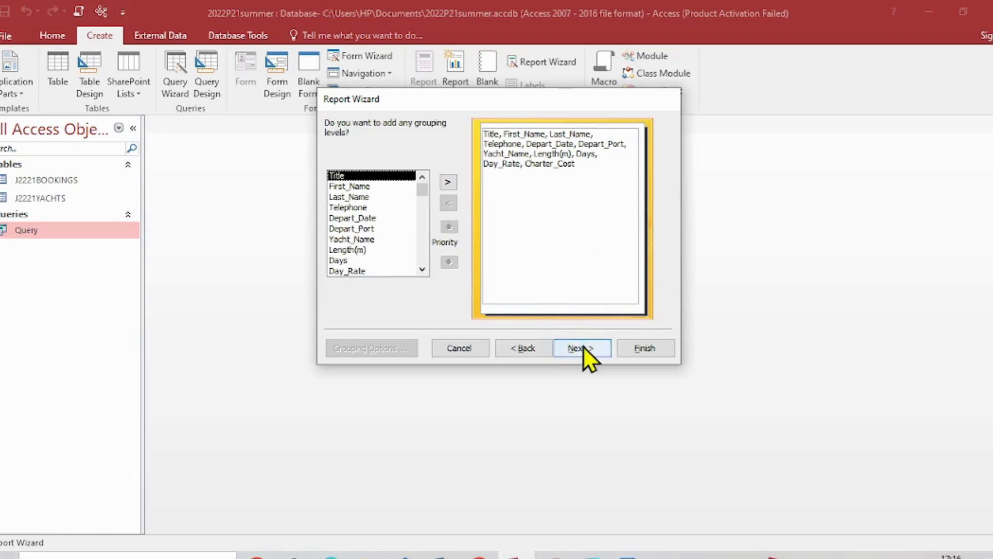
{"action": "left_click", "coordinate": [584, 346]}
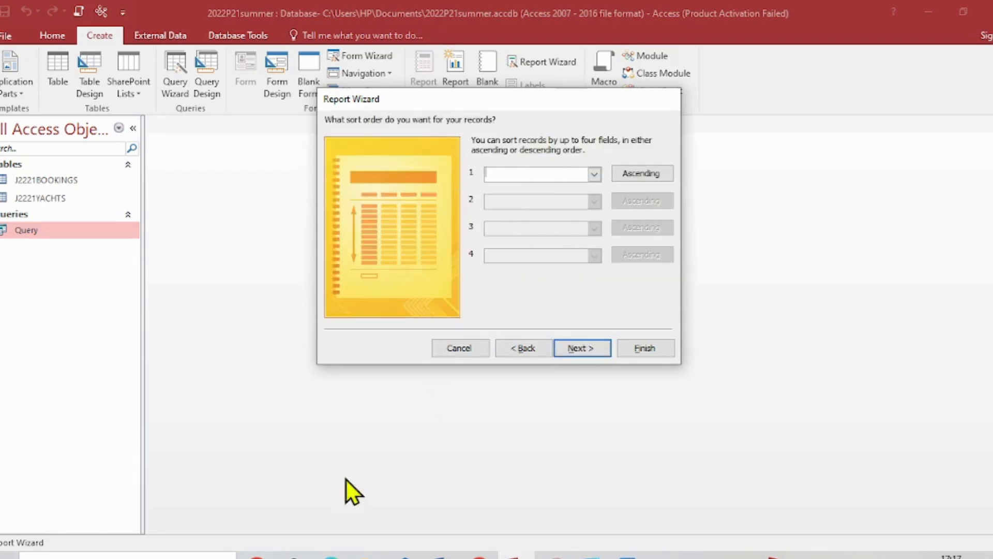
Check the sorting requirement in the question paper PDF and choose Yacht_Name, ascending, as the report's first sort field in Access
{"action": "left_click", "coordinate": [331, 556]}
{"action": "scroll", "coordinate": [341, 244], "scroll_direction": "up", "scroll_amount": 5}
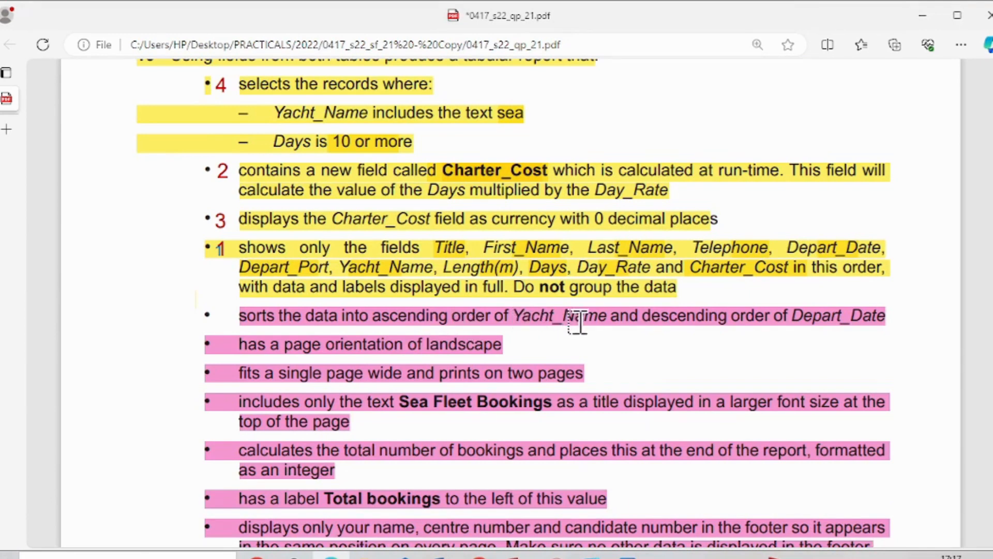
{"action": "left_click", "coordinate": [516, 557]}
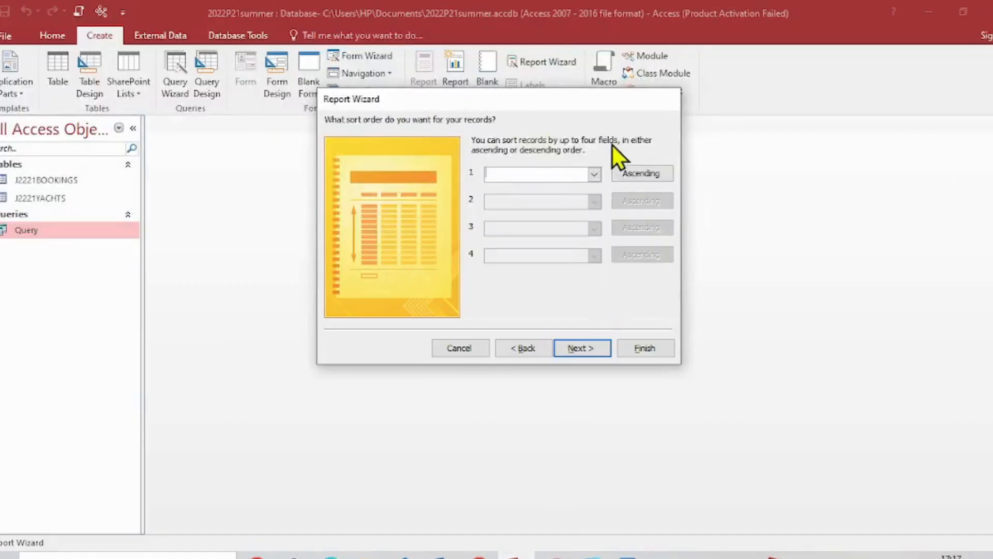
{"action": "left_click", "coordinate": [594, 175]}
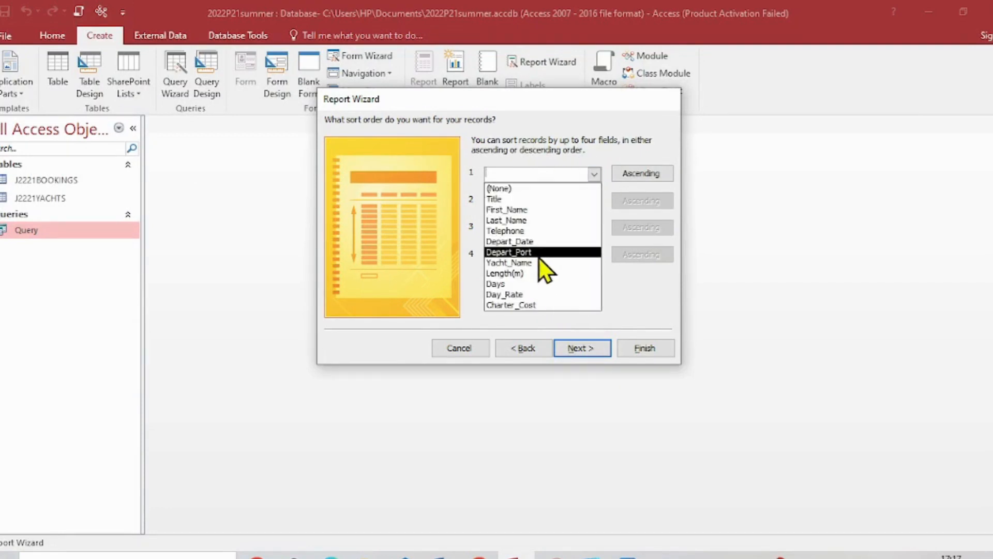
{"action": "left_click", "coordinate": [579, 263]}
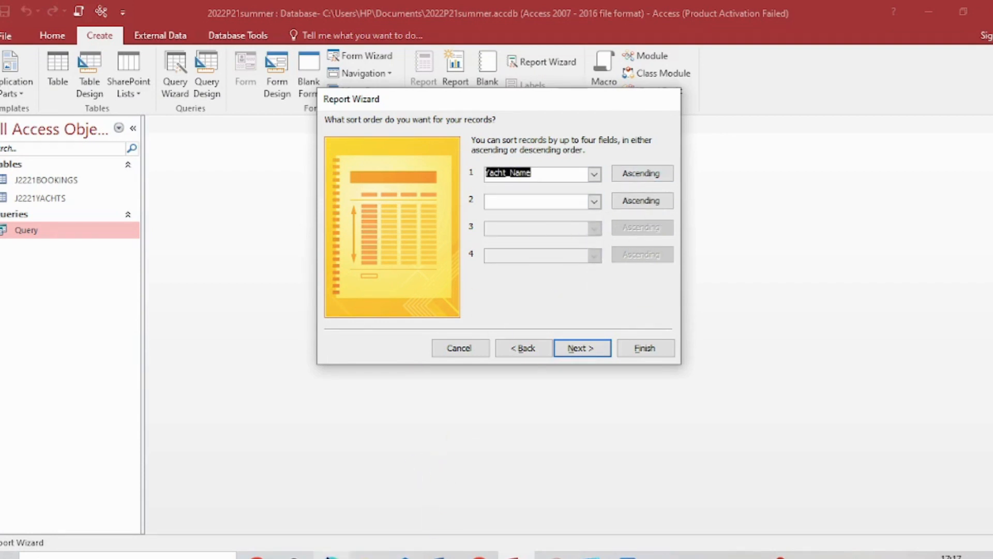
Recheck the sorting requirement, add Depart_Date in descending order as the second sort field and continue to the layout options
{"action": "key", "text": "alt+Tab"}
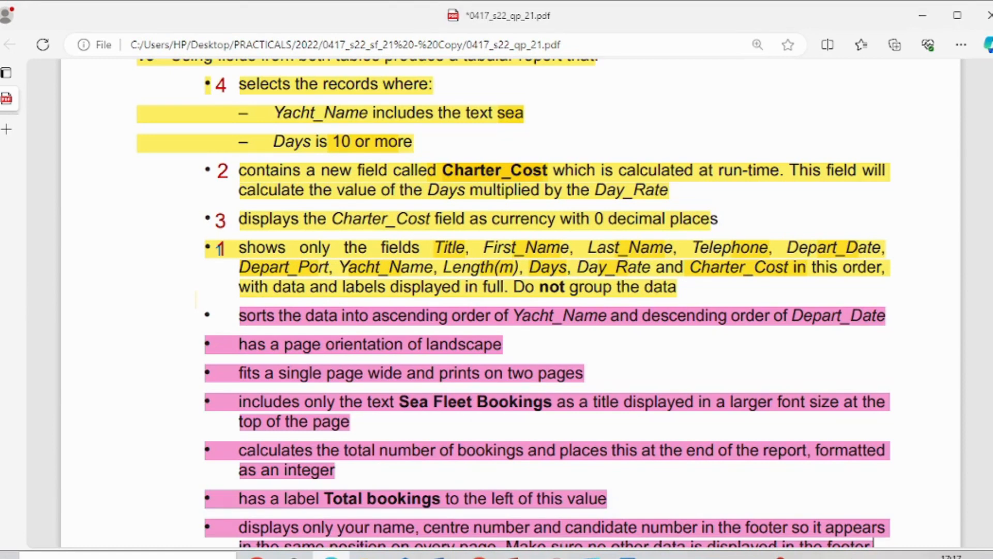
{"action": "key", "text": "alt+Tab"}
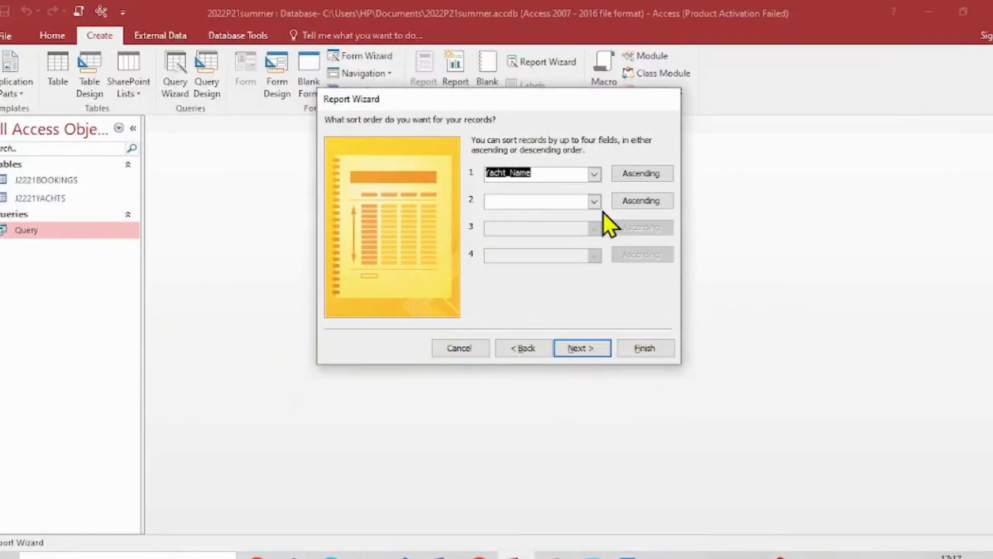
{"action": "left_click", "coordinate": [599, 204]}
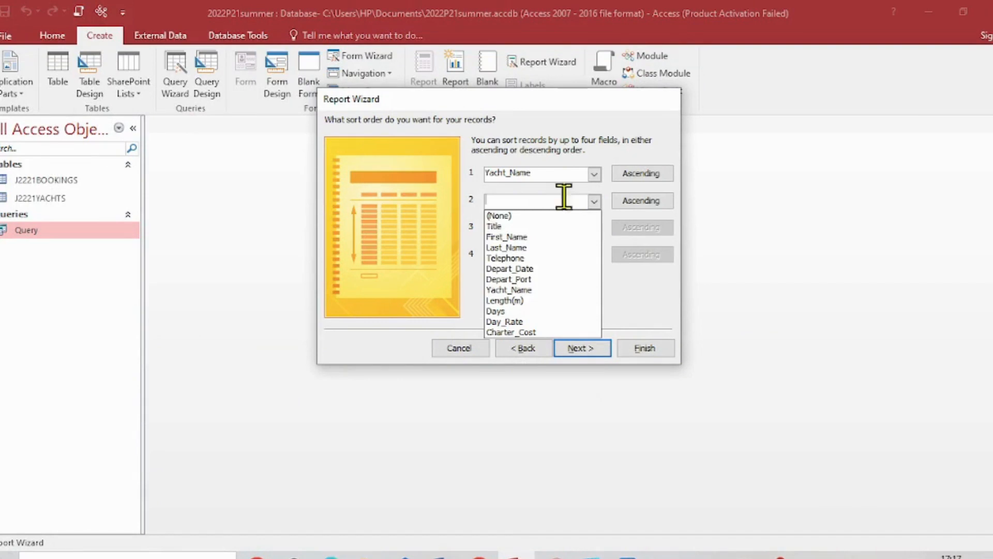
{"action": "left_click", "coordinate": [538, 270]}
{"action": "left_click", "coordinate": [661, 205]}
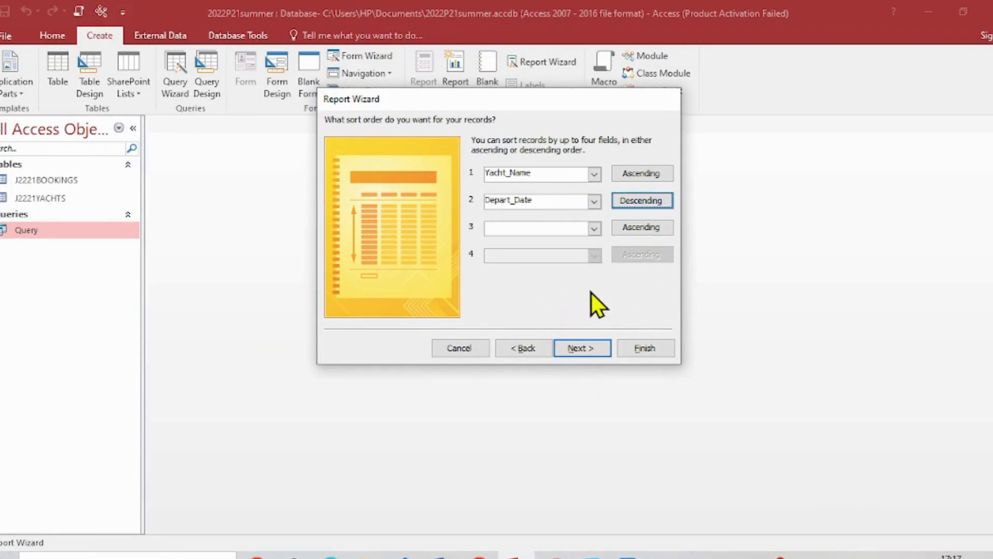
{"action": "left_click", "coordinate": [572, 348]}
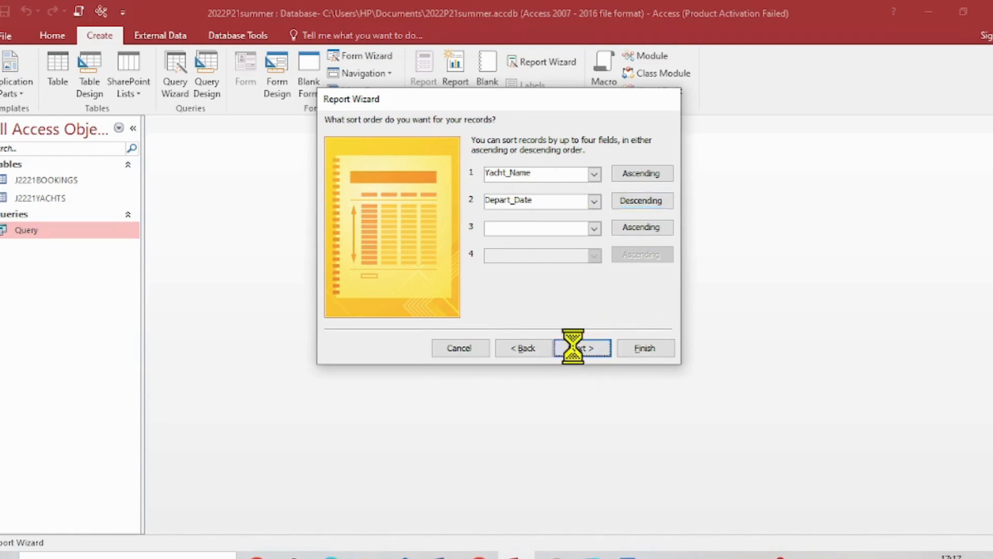
Switch to the question paper PDF and highlight over the sorting, landscape and two-page bullets, finishing with yellow
{"action": "left_click", "coordinate": [332, 557]}
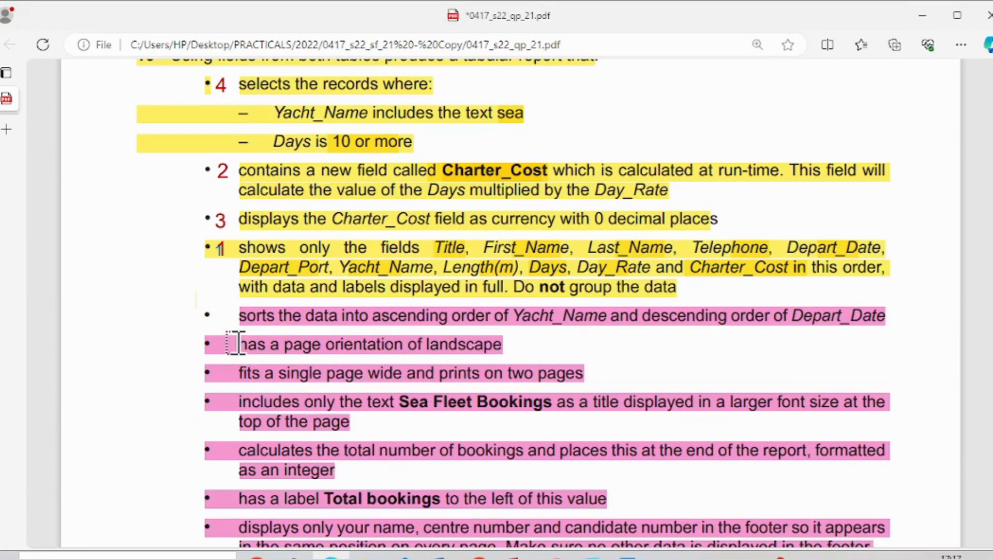
{"action": "left_click_drag", "start_coordinate": [233, 344], "coordinate": [584, 373]}
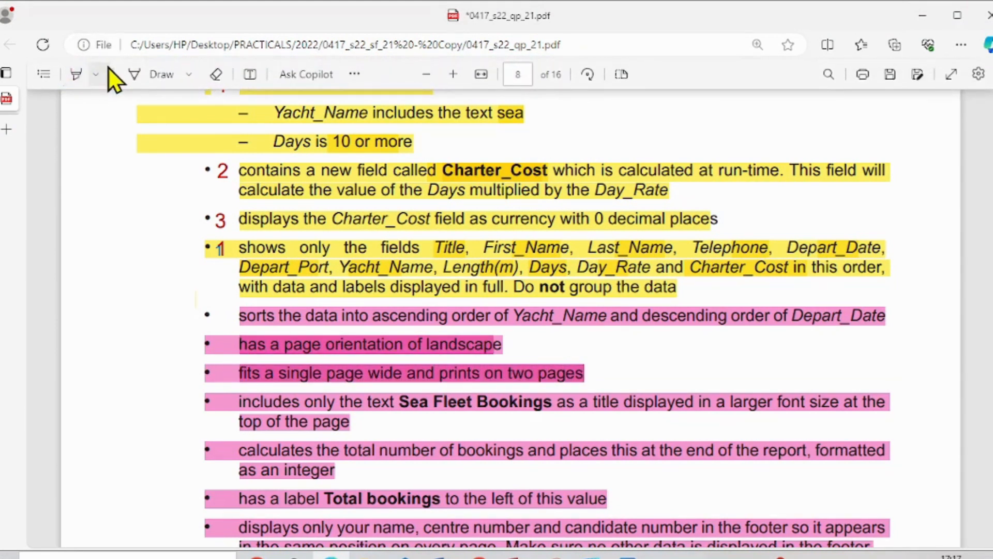
{"action": "left_click", "coordinate": [98, 74]}
{"action": "left_click", "coordinate": [111, 132]}
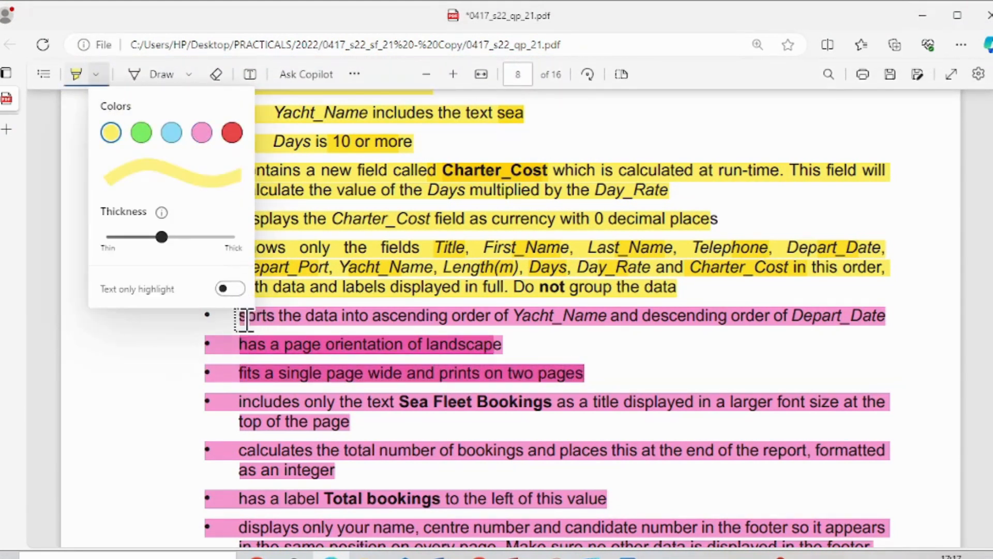
{"action": "left_click_drag", "start_coordinate": [239, 316], "coordinate": [586, 374]}
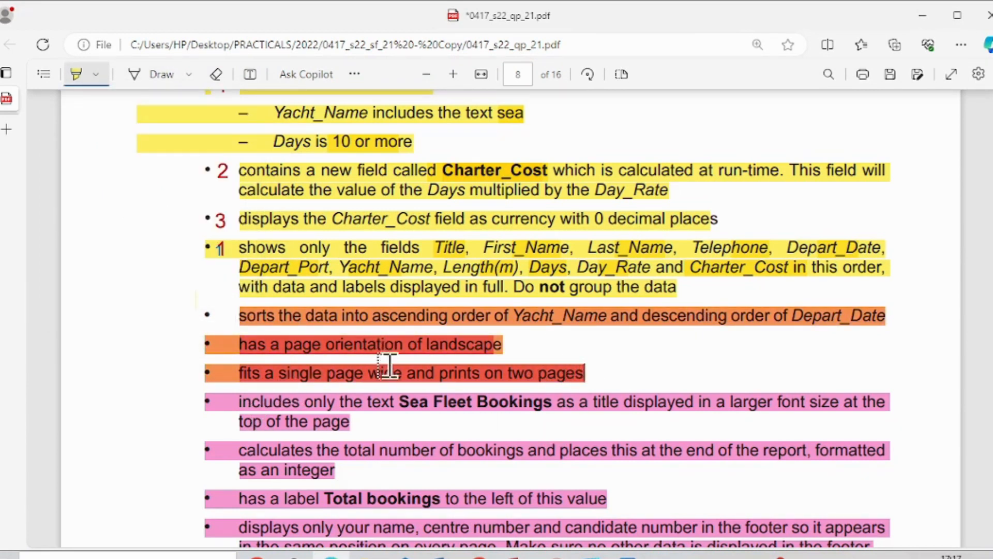
Set the tabular report to landscape orientation in Access, continue to the title options and check the remaining bullets in the PDF
{"action": "left_click", "coordinate": [518, 556]}
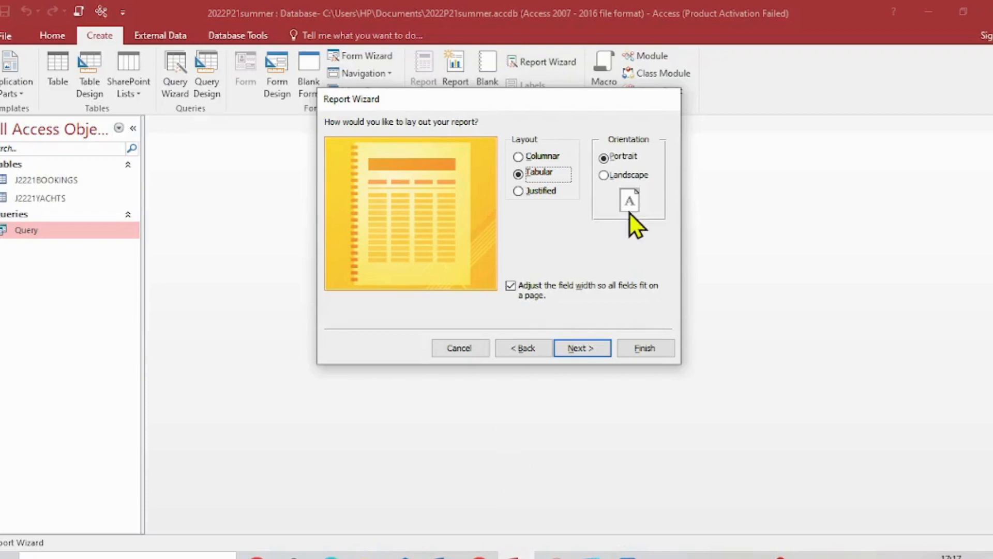
{"action": "left_click", "coordinate": [605, 177]}
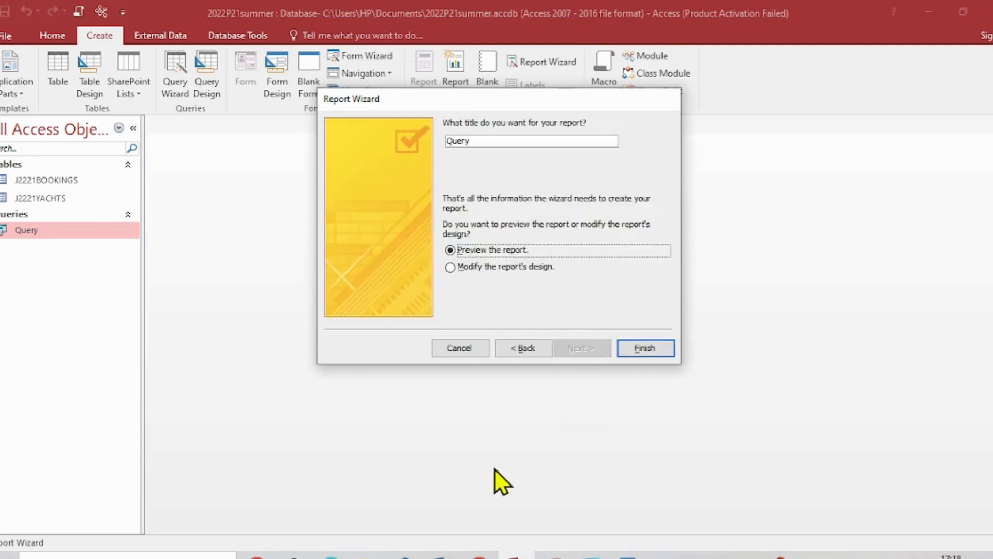
{"action": "left_click", "coordinate": [384, 553]}
{"action": "scroll", "coordinate": [462, 371], "scroll_direction": "down", "scroll_amount": 3}
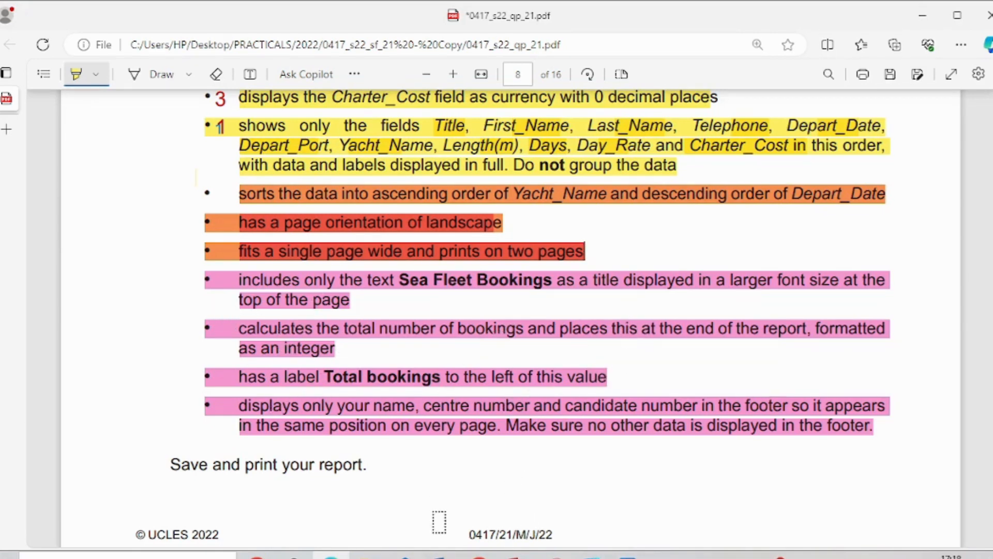
Switch back to Access, name the report Report and finish the wizard with the option to modify the report's design
{"action": "left_click", "coordinate": [515, 557]}
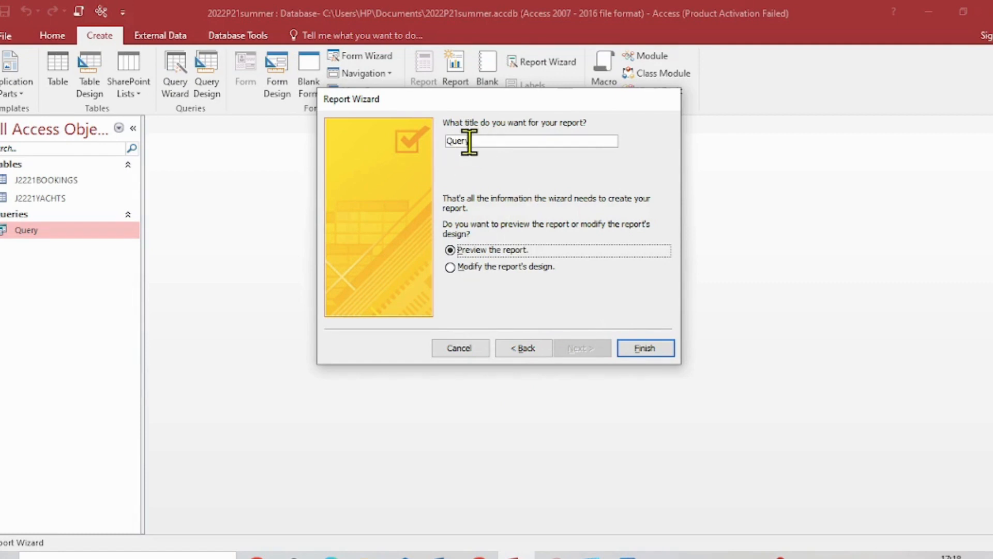
{"action": "left_click_drag", "start_coordinate": [474, 141], "coordinate": [440, 142]}
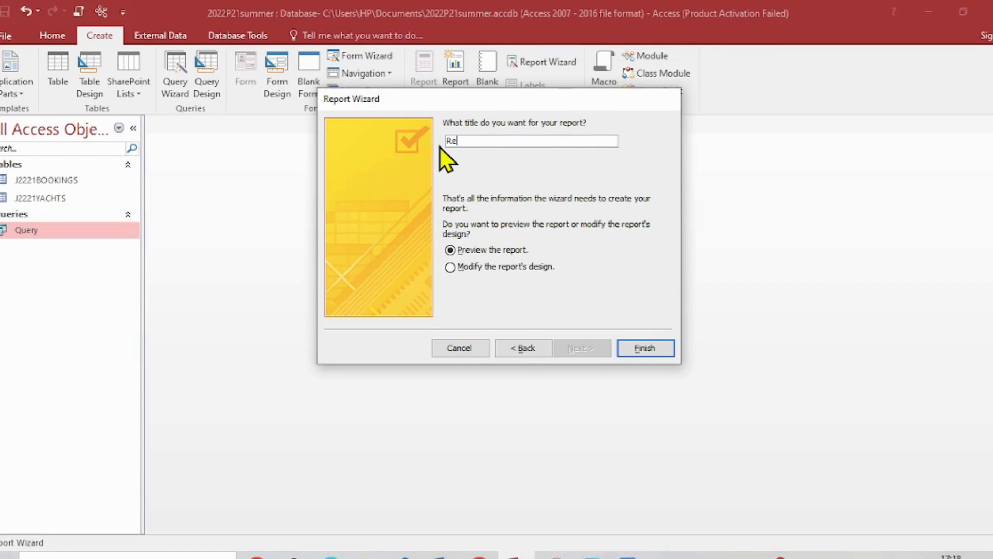
{"action": "type", "text": "Report"}
{"action": "left_click", "coordinate": [448, 268]}
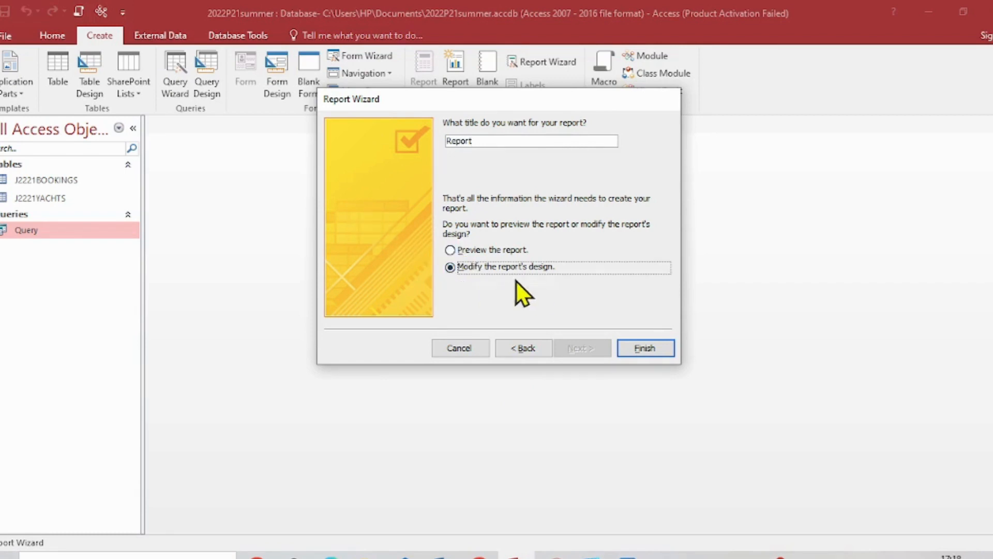
{"action": "left_click", "coordinate": [647, 352]}
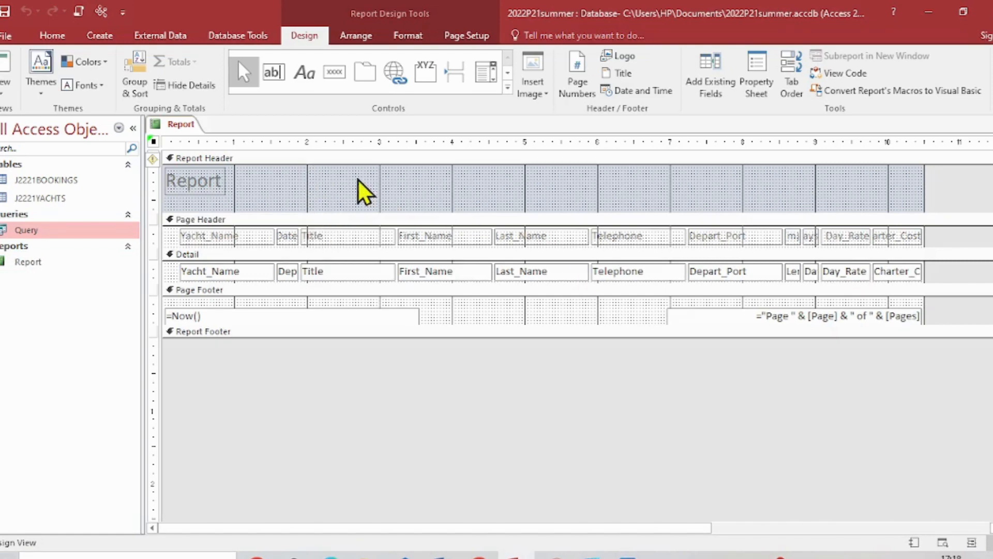
Switch to the question paper PDF and copy the title text Sea Fleet Bookings from the title bullet
{"action": "left_click", "coordinate": [194, 185]}
{"action": "left_click", "coordinate": [411, 550]}
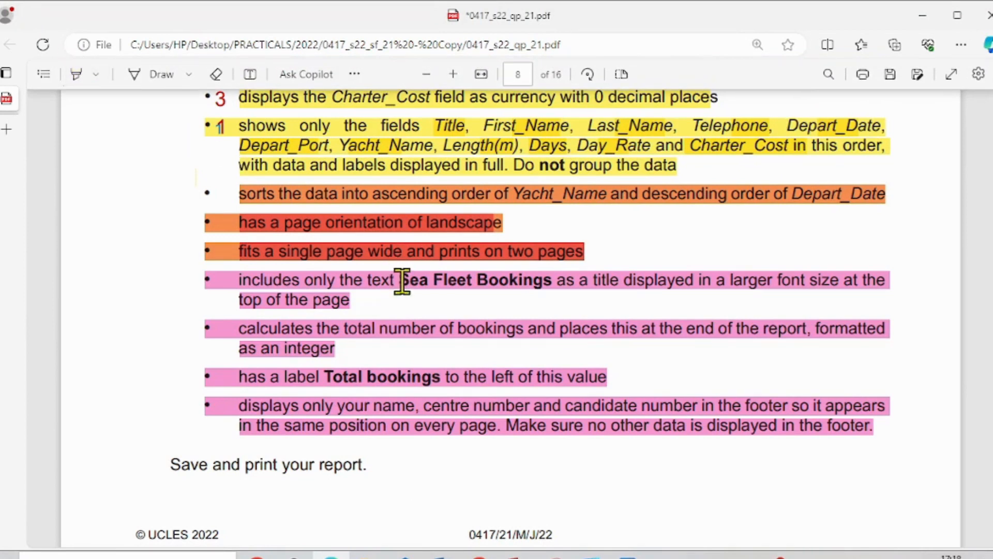
{"action": "left_click_drag", "start_coordinate": [401, 281], "coordinate": [542, 286]}
{"action": "key", "text": "ctrl+c"}
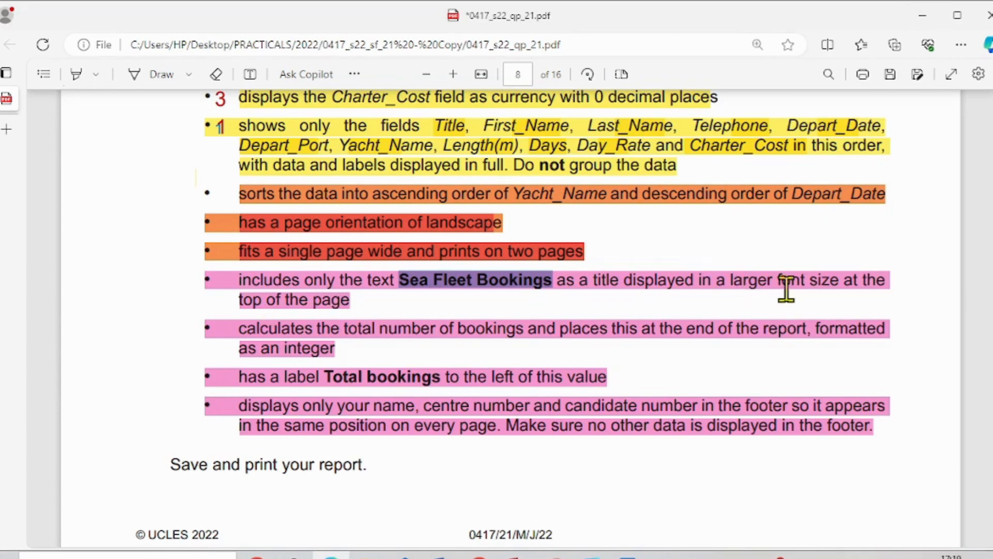
Switch back to Access, replace the report header's title with Sea Fleet Bookings and move it to the middle of the header
{"action": "left_click", "coordinate": [517, 555]}
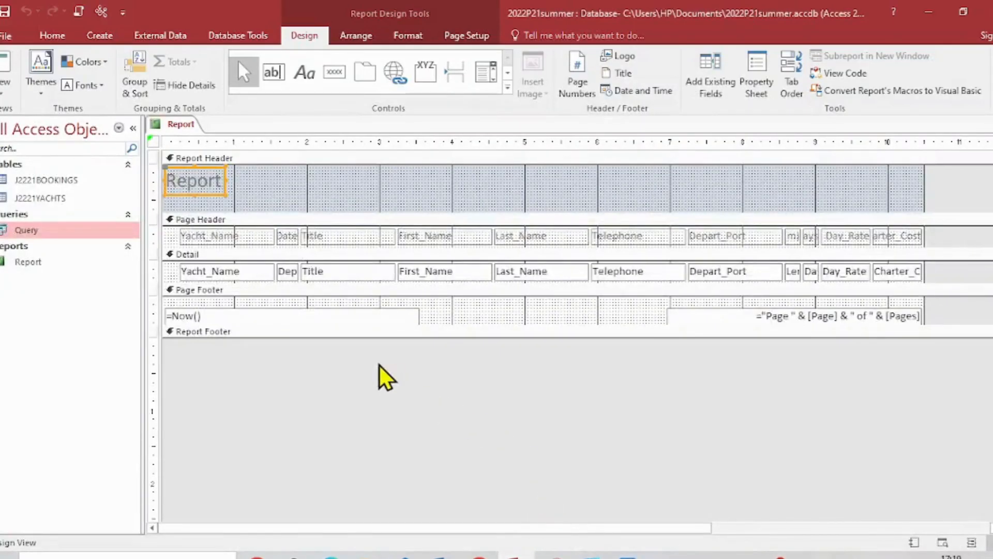
{"action": "left_click", "coordinate": [198, 184]}
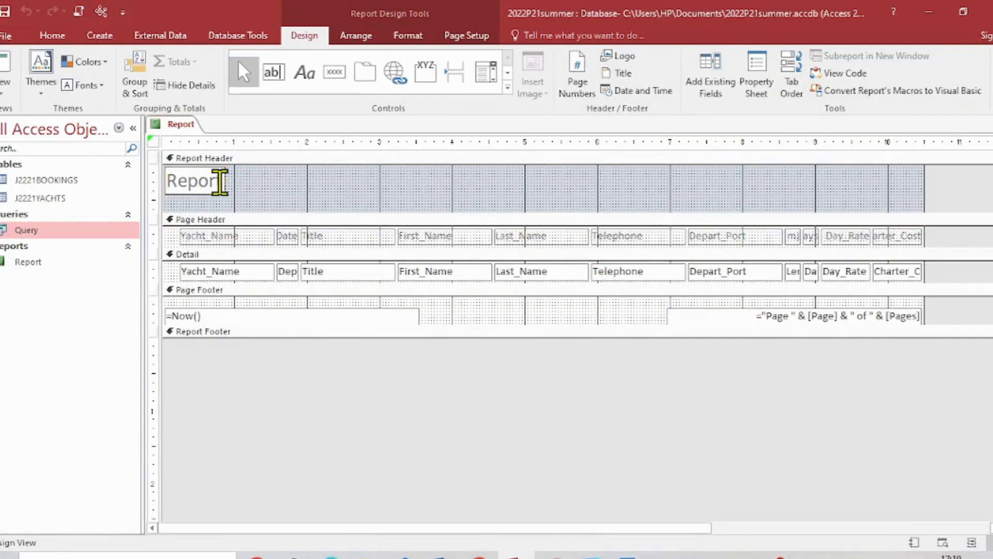
{"action": "left_click_drag", "start_coordinate": [222, 182], "coordinate": [149, 184]}
{"action": "key", "text": "ctrl+v"}
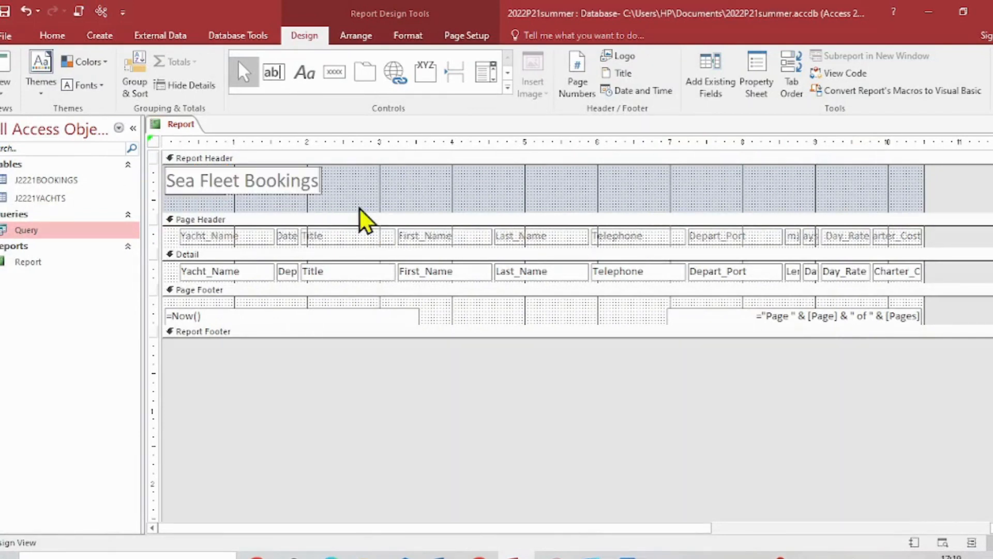
{"action": "left_click", "coordinate": [281, 191]}
{"action": "left_click_drag", "start_coordinate": [278, 187], "coordinate": [524, 187]}
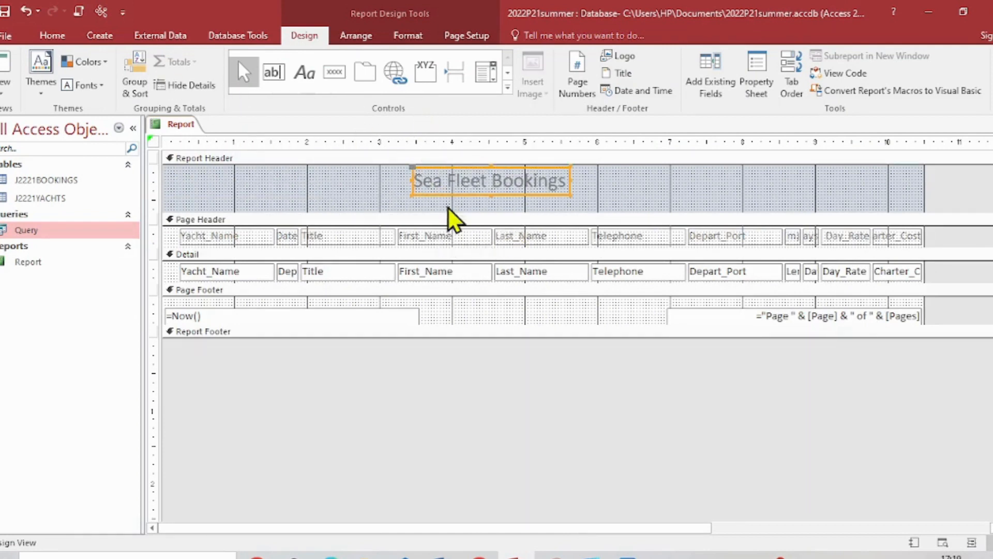
Change the font of the Sea Fleet Bookings title to Berlin Sans FB Demi
{"action": "left_click", "coordinate": [52, 36]}
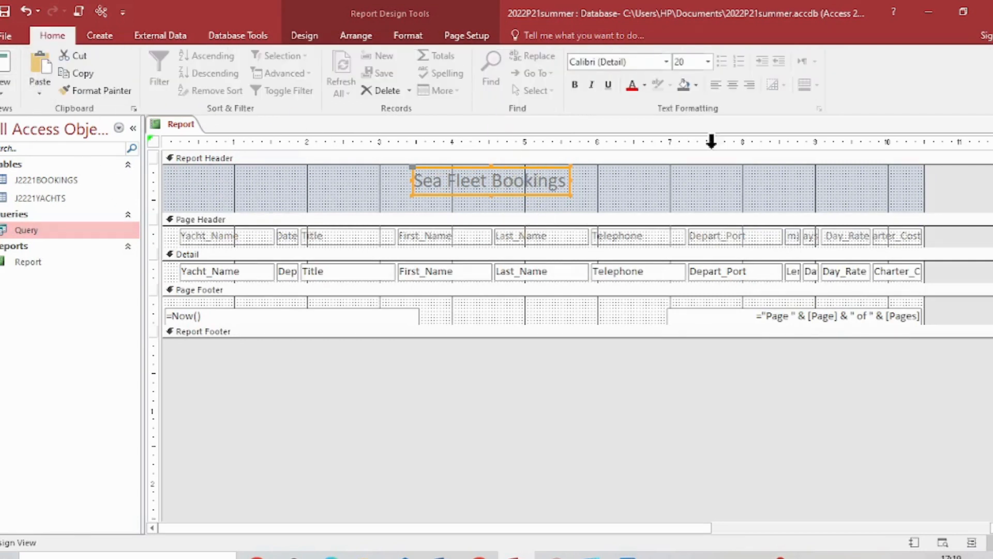
{"action": "left_click", "coordinate": [663, 63]}
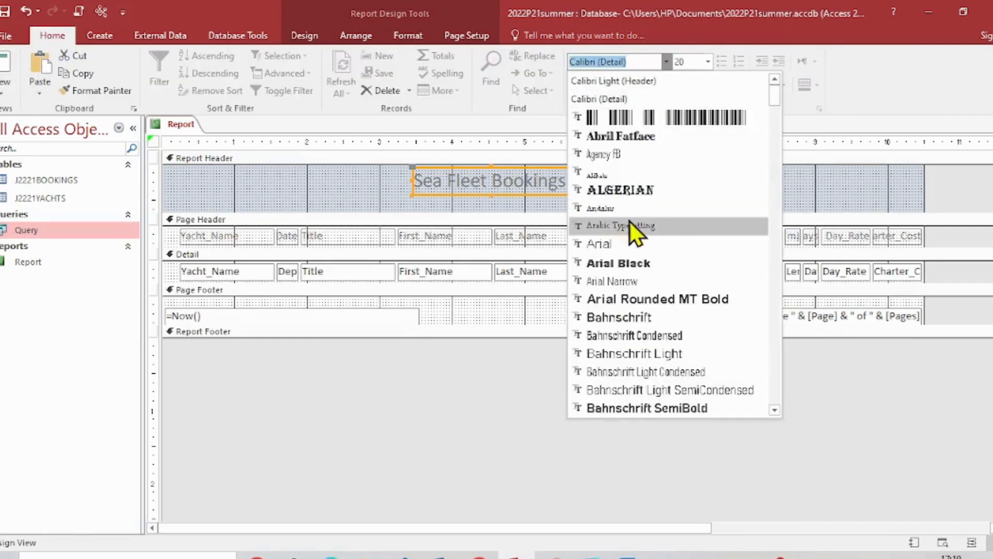
{"action": "scroll", "coordinate": [683, 351], "scroll_direction": "down", "scroll_amount": 4}
{"action": "scroll", "coordinate": [699, 367], "scroll_direction": "down", "scroll_amount": 2}
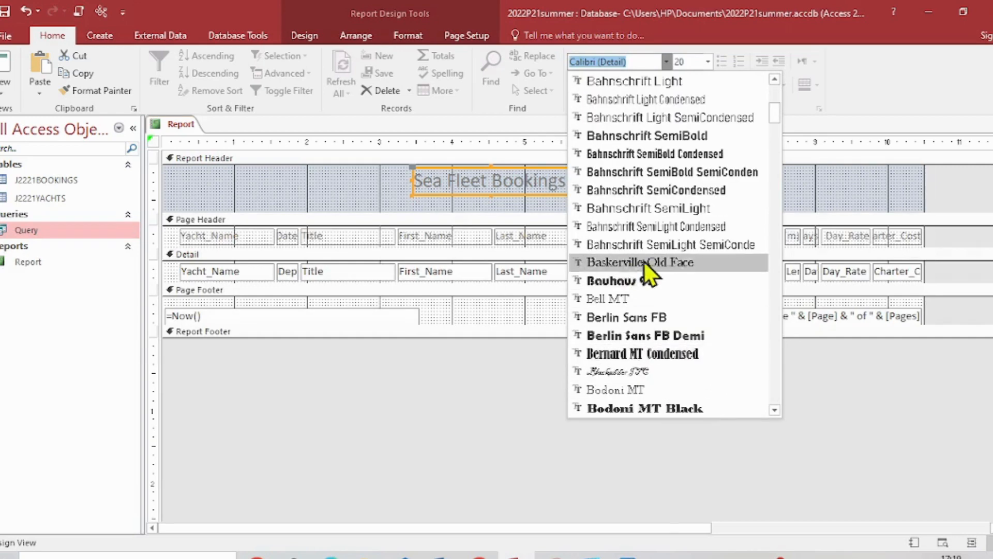
{"action": "left_click", "coordinate": [667, 337]}
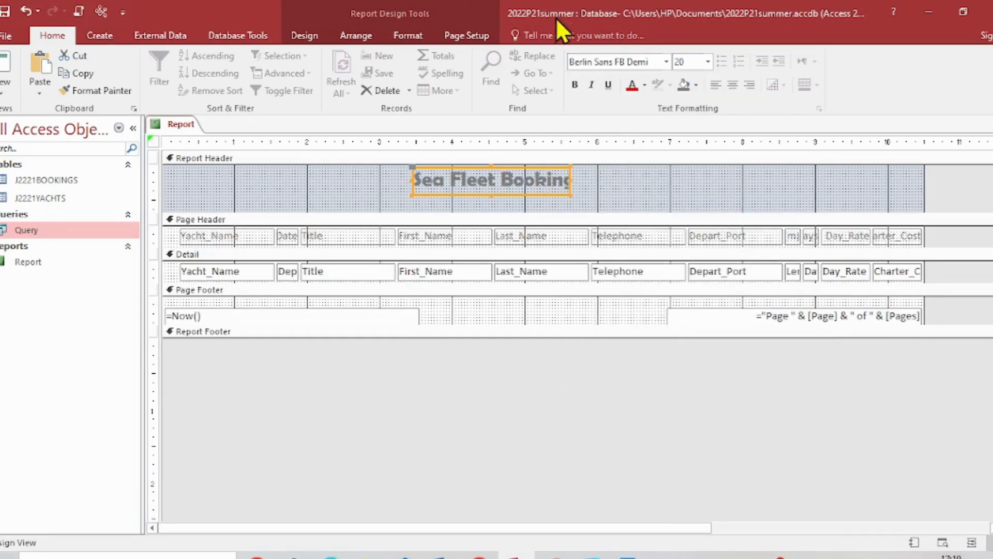
Colour the Sea Fleet Bookings title red and set its font size to 36
{"action": "left_click", "coordinate": [644, 85]}
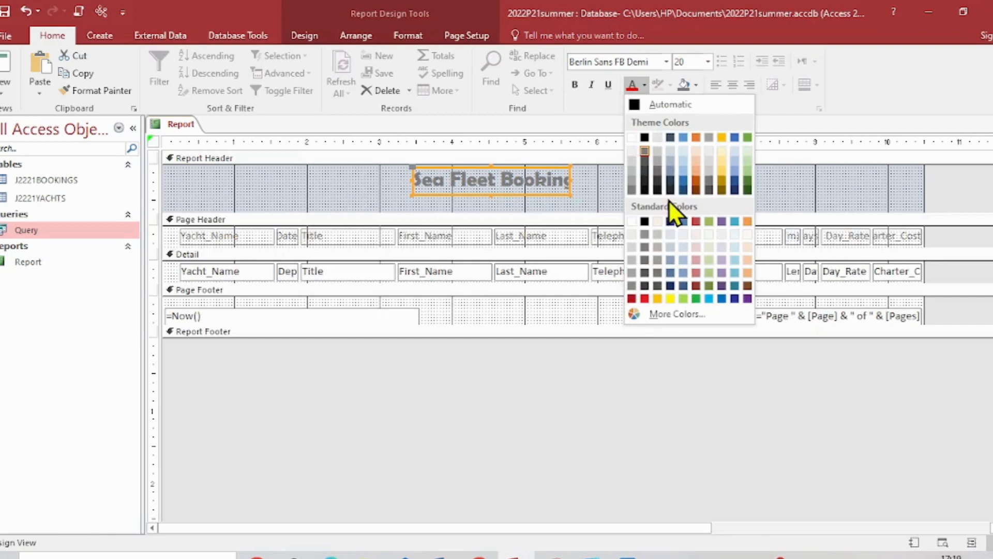
{"action": "left_click", "coordinate": [645, 299]}
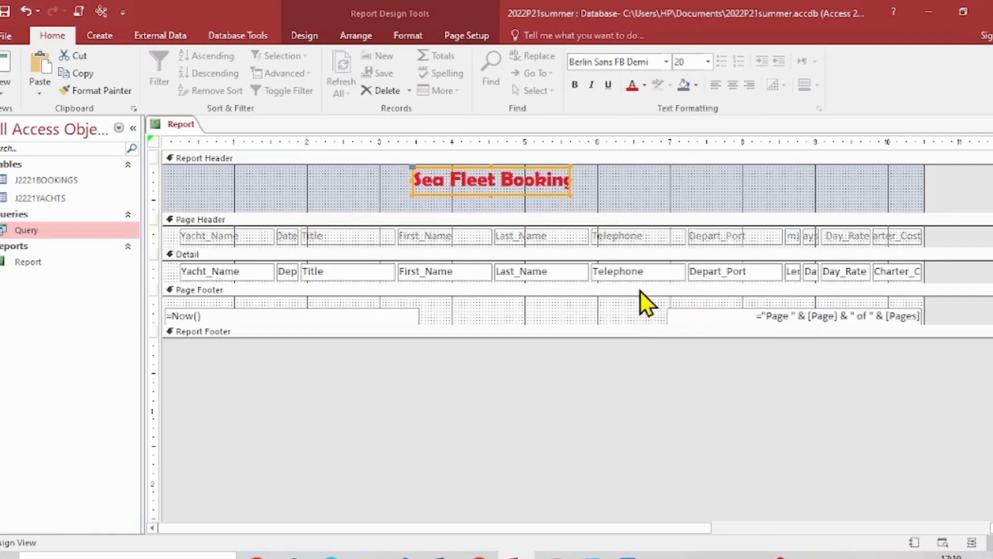
{"action": "left_click", "coordinate": [644, 86]}
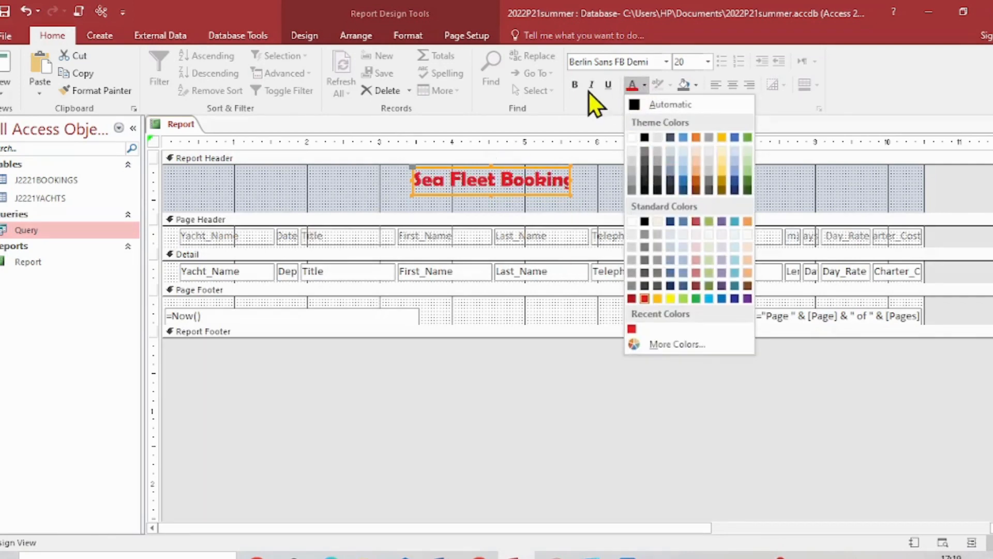
{"action": "left_click", "coordinate": [709, 60]}
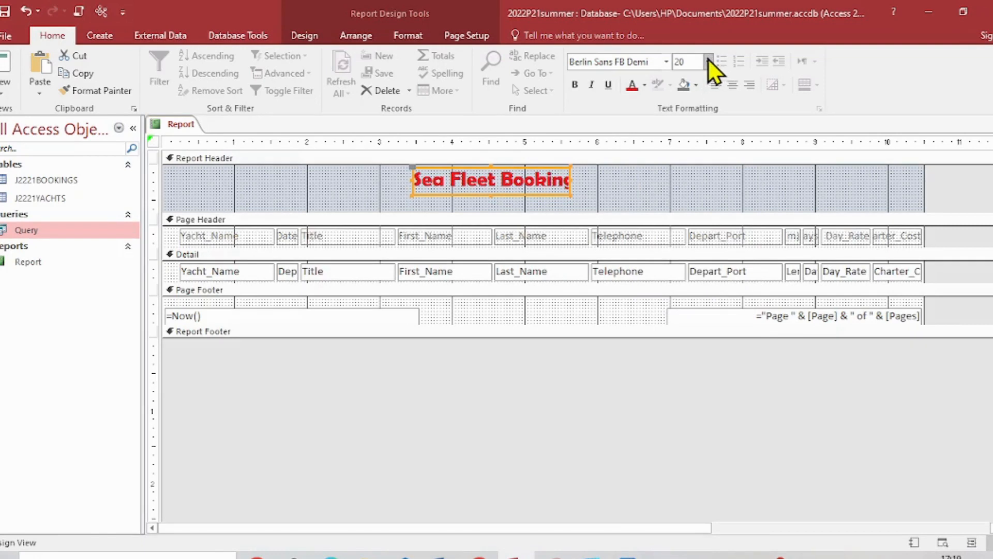
{"action": "left_click", "coordinate": [709, 60]}
{"action": "left_click", "coordinate": [683, 266]}
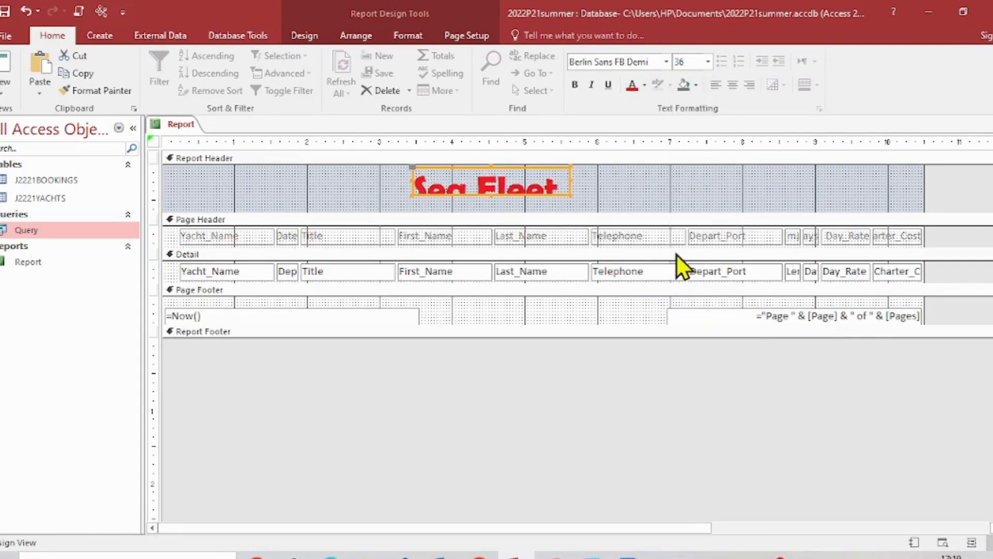
Enlarge the title's box until Sea Fleet Bookings fits in full, and make the report header section taller
{"action": "left_click_drag", "start_coordinate": [572, 187], "coordinate": [740, 187]}
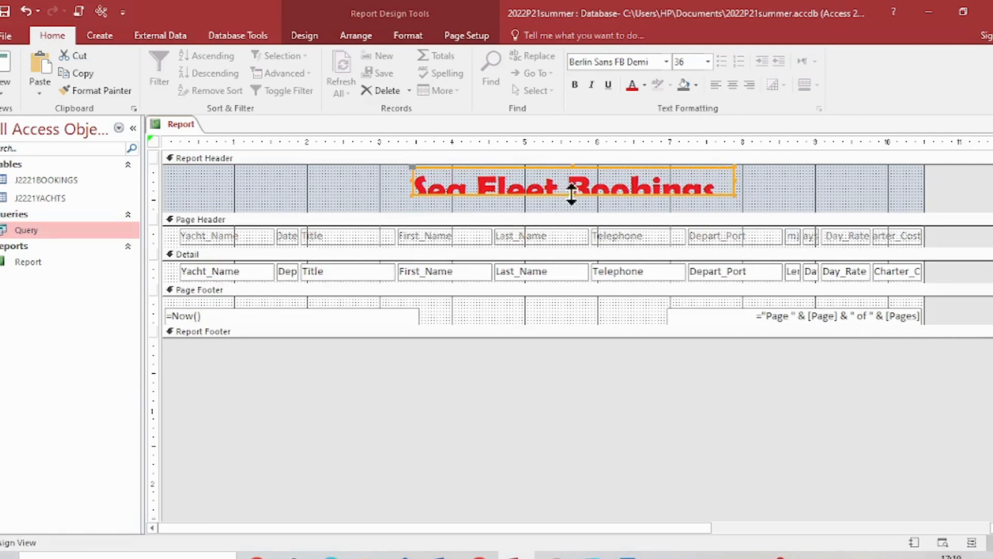
{"action": "left_click_drag", "start_coordinate": [584, 195], "coordinate": [548, 200]}
{"action": "left_click", "coordinate": [621, 195]}
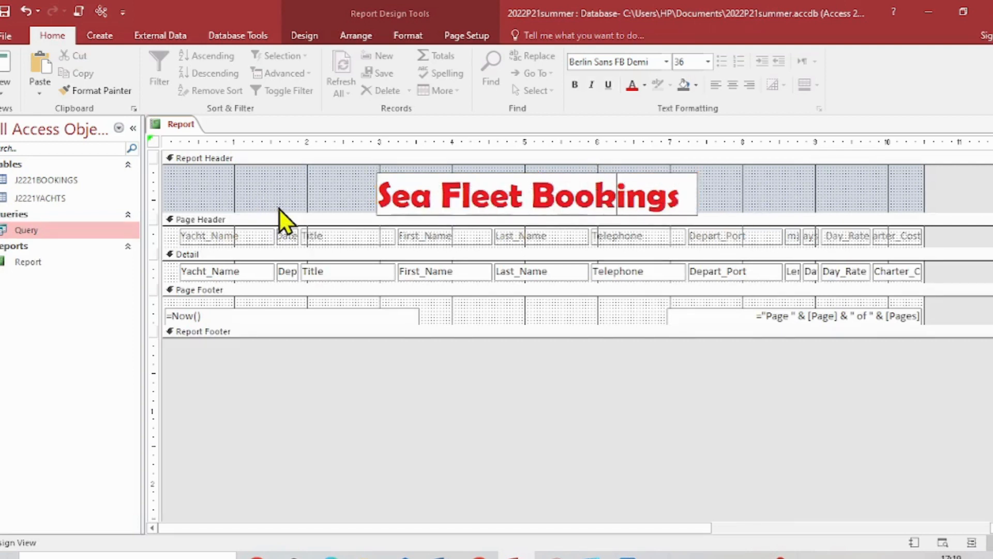
{"action": "left_click_drag", "start_coordinate": [279, 209], "coordinate": [284, 228]}
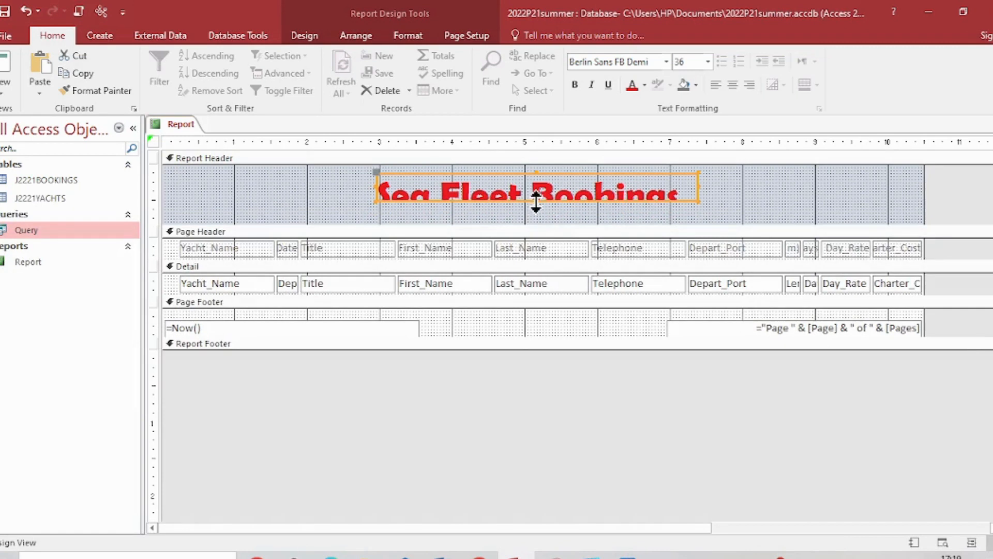
{"action": "mouse_move", "coordinate": [537, 202]}
{"action": "left_mouse_down"}
{"action": "mouse_move", "coordinate": [536, 216]}
{"action": "mouse_move", "coordinate": [547, 218]}
{"action": "left_mouse_up"}
{"action": "left_click", "coordinate": [595, 198]}
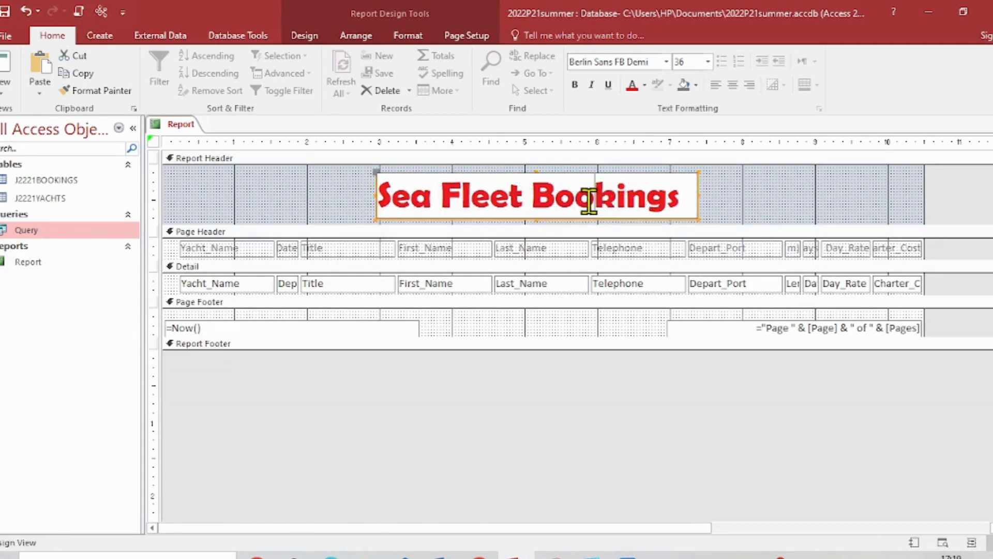
{"action": "left_click", "coordinate": [724, 199]}
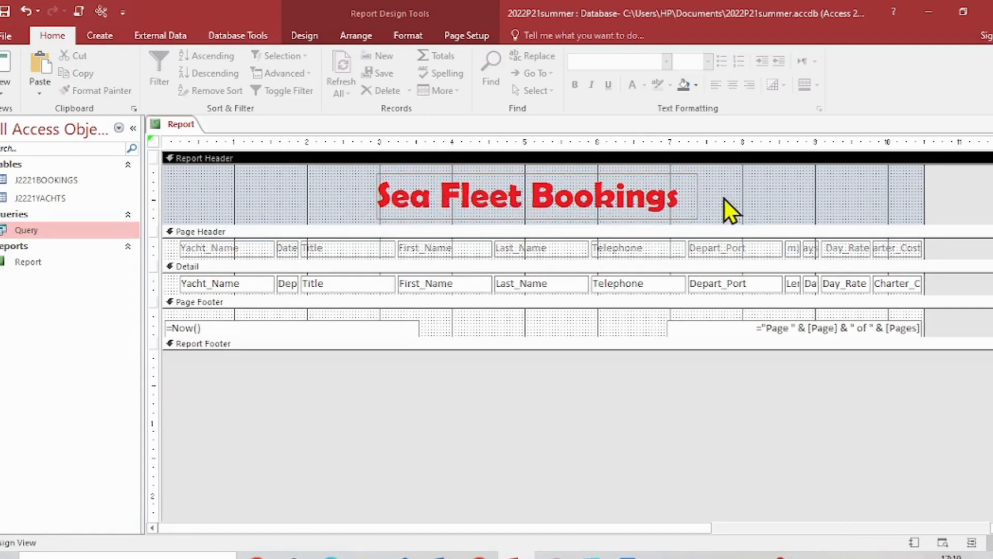
Nudge the Sea Fleet Bookings title slightly up and left within the report header
{"action": "left_click", "coordinate": [566, 196]}
{"action": "left_click_drag", "start_coordinate": [554, 189], "coordinate": [546, 186]}
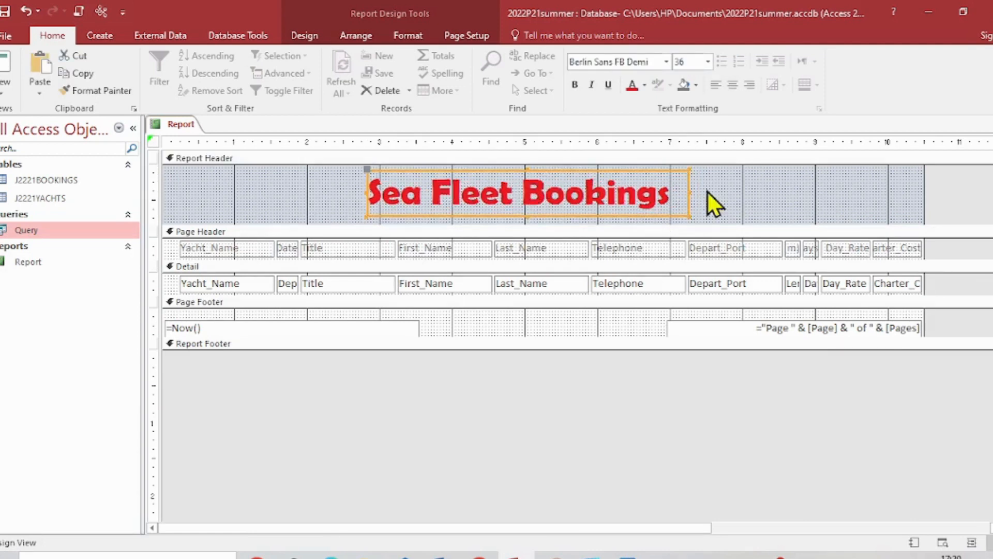
{"action": "left_click", "coordinate": [728, 177]}
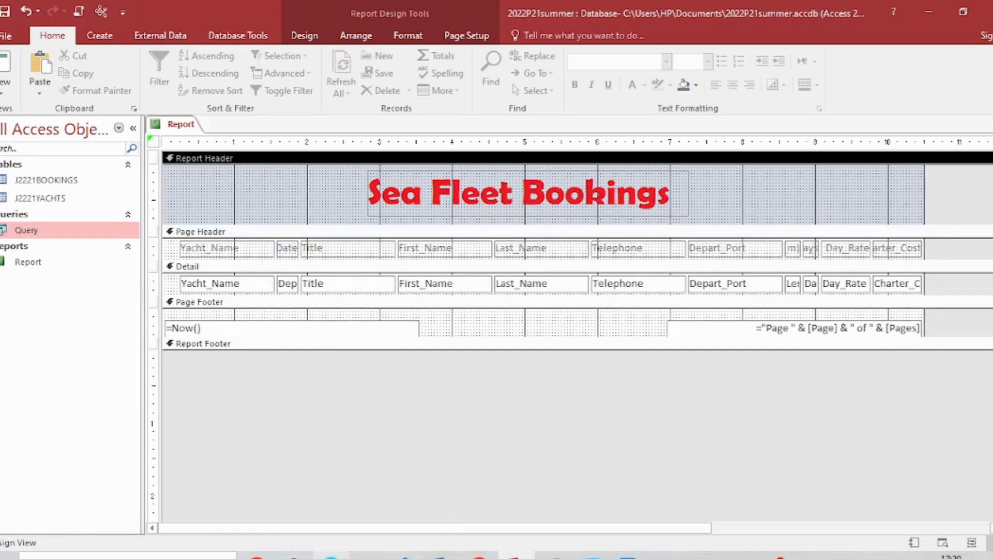
Switch to the question paper PDF and examine the requirement for the total number of bookings
{"action": "left_click", "coordinate": [331, 556]}
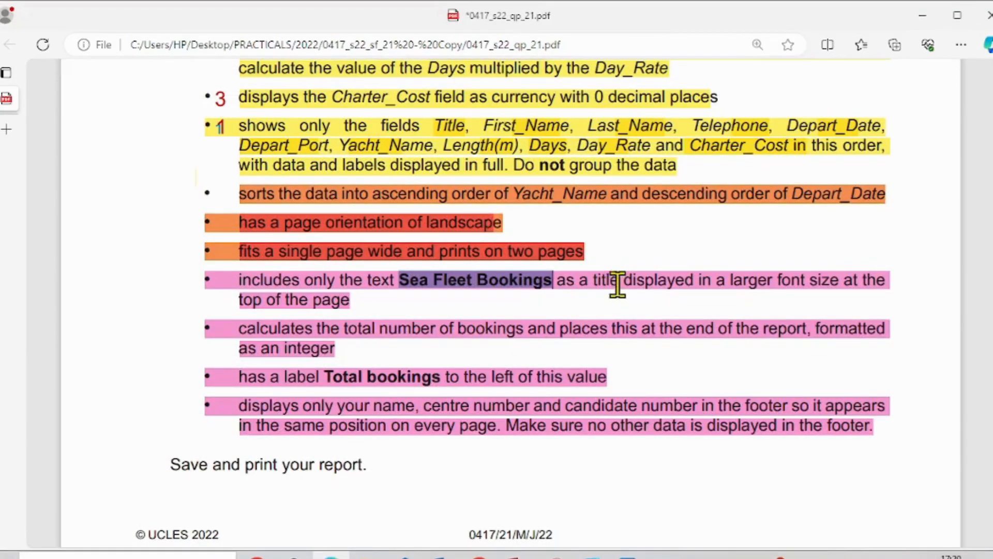
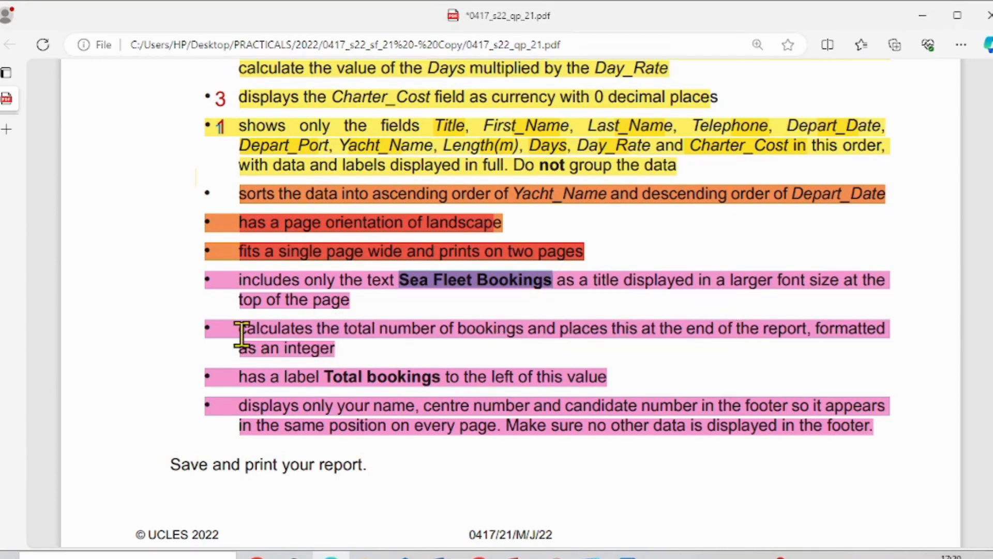
{"action": "left_click_drag", "start_coordinate": [239, 329], "coordinate": [801, 324]}
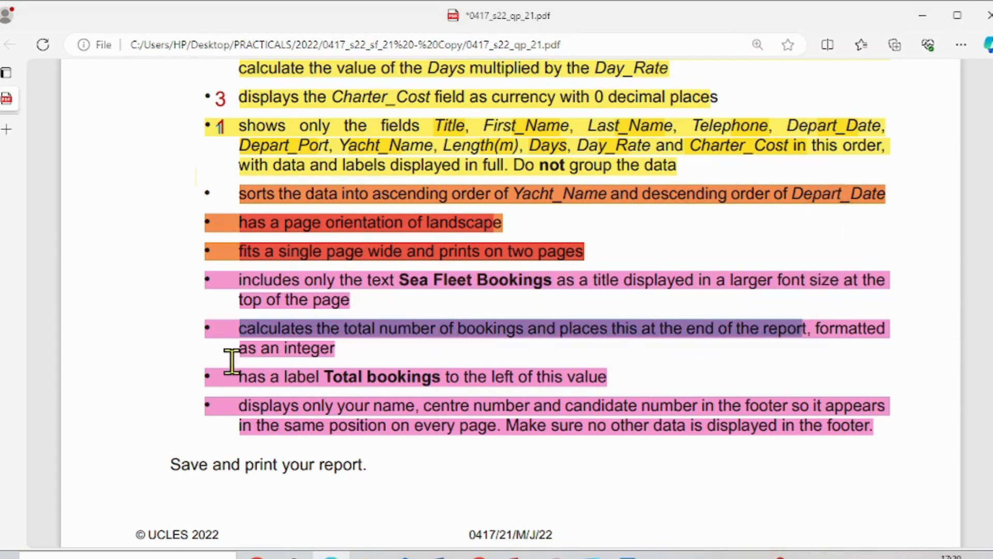
{"action": "left_click_drag", "start_coordinate": [390, 333], "coordinate": [397, 333]}
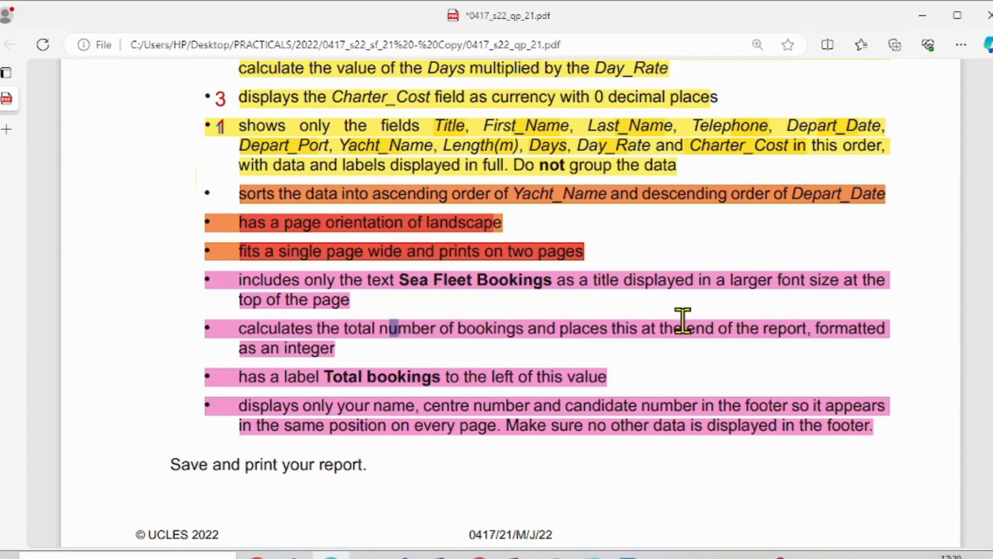
{"action": "left_click", "coordinate": [546, 334]}
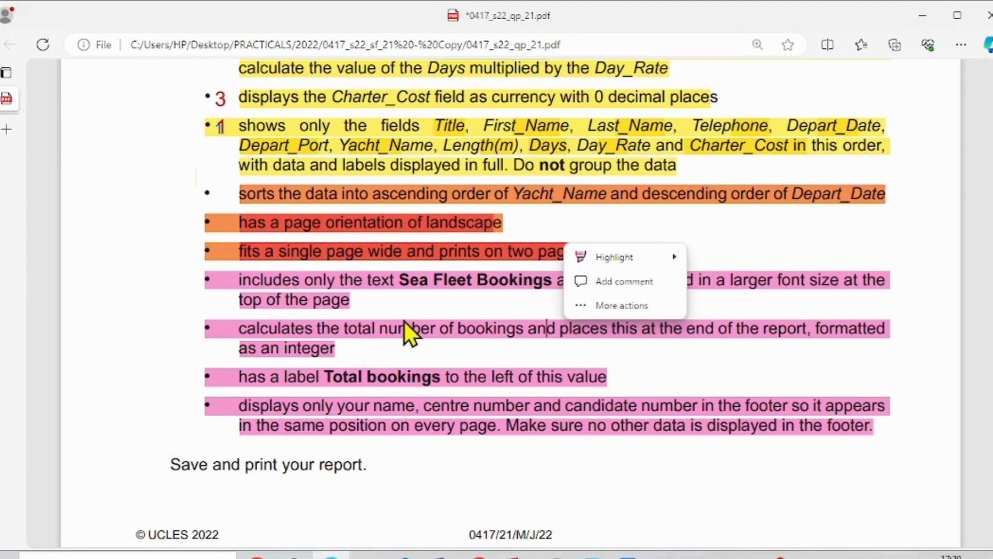
Switch back to Access and show the report in Layout View
{"action": "left_click", "coordinate": [515, 555]}
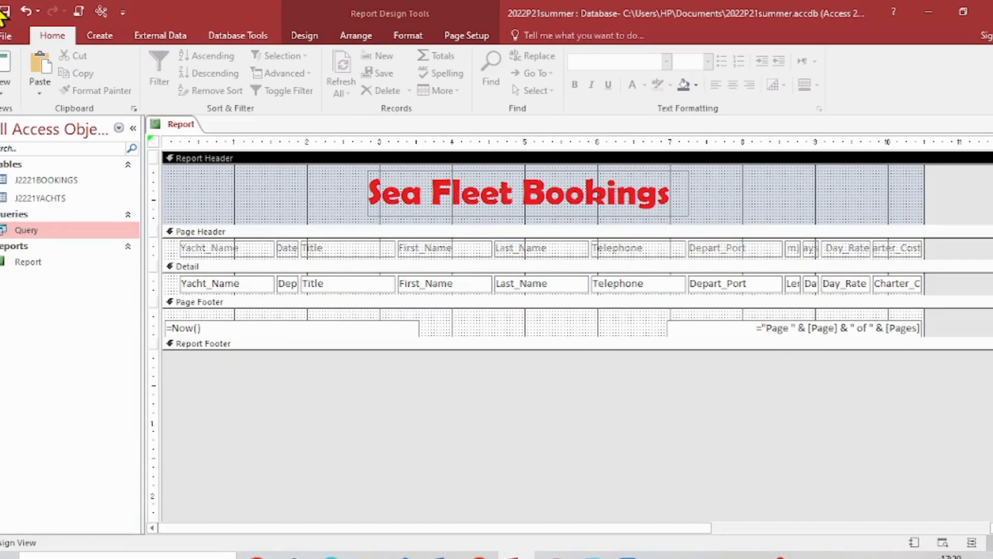
{"action": "left_click", "coordinate": [4, 92]}
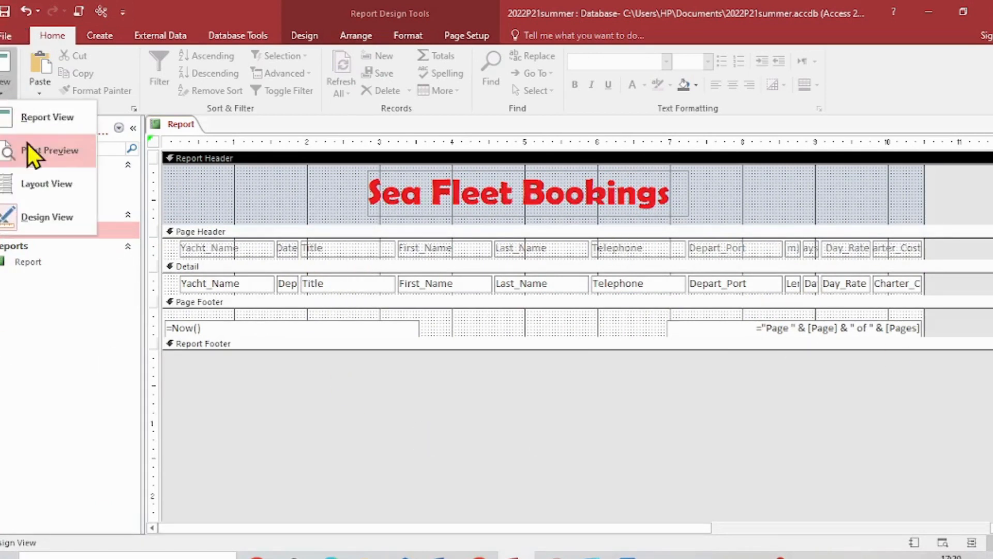
{"action": "left_click", "coordinate": [36, 185]}
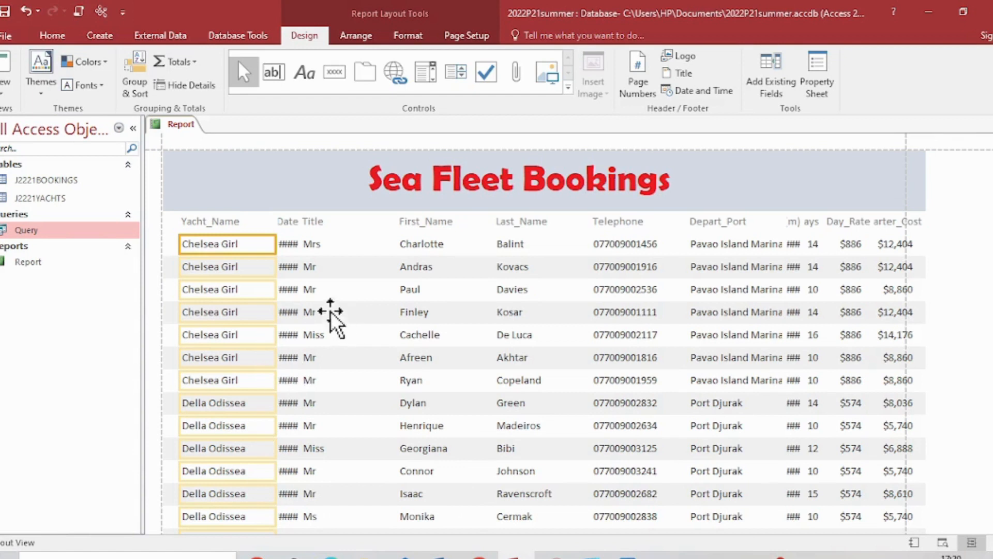
Narrow the Yacht_Name and Title values, shift the Title heading right, and widen the Depart_Date values until the dates show in full
{"action": "left_click_drag", "start_coordinate": [274, 246], "coordinate": [250, 241]}
{"action": "left_click", "coordinate": [286, 242]}
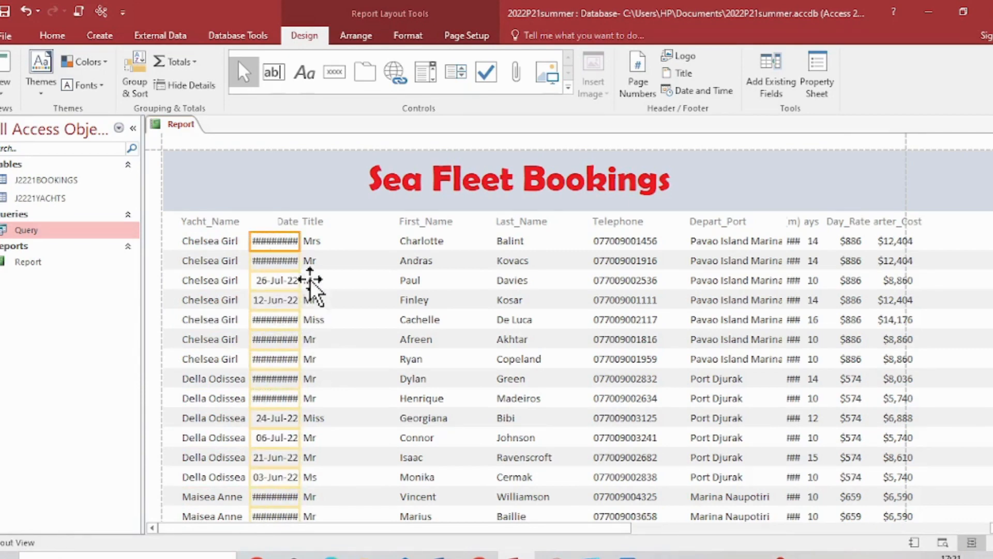
{"action": "left_click_drag", "start_coordinate": [318, 222], "coordinate": [334, 224]}
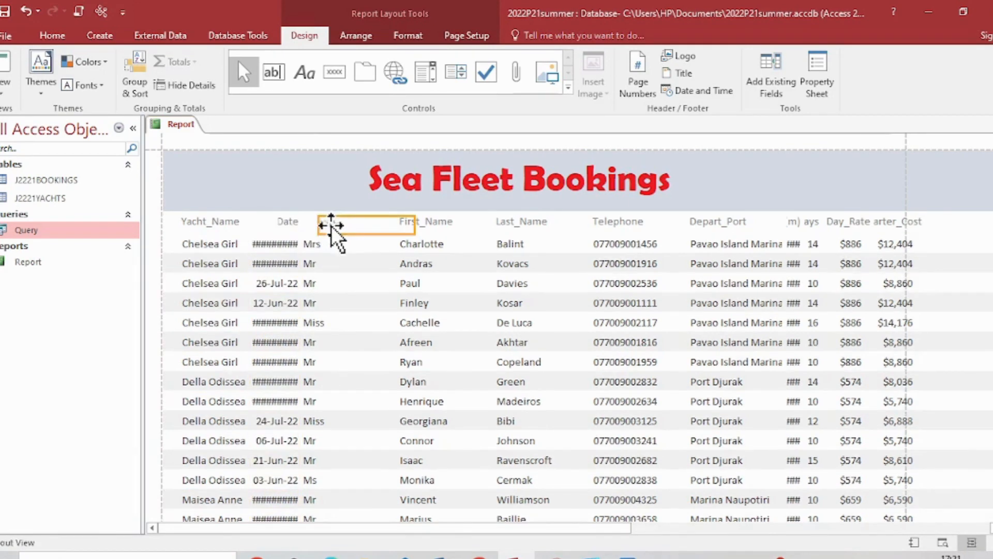
{"action": "left_click", "coordinate": [287, 220]}
{"action": "left_click", "coordinate": [323, 250]}
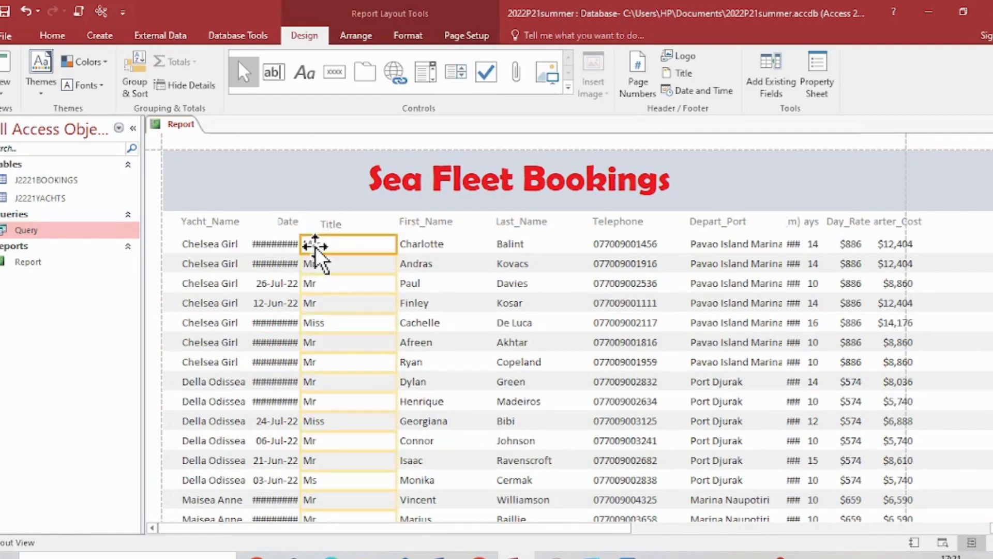
{"action": "left_click_drag", "start_coordinate": [297, 247], "coordinate": [322, 245]}
{"action": "left_click", "coordinate": [338, 248]}
{"action": "left_click", "coordinate": [284, 247]}
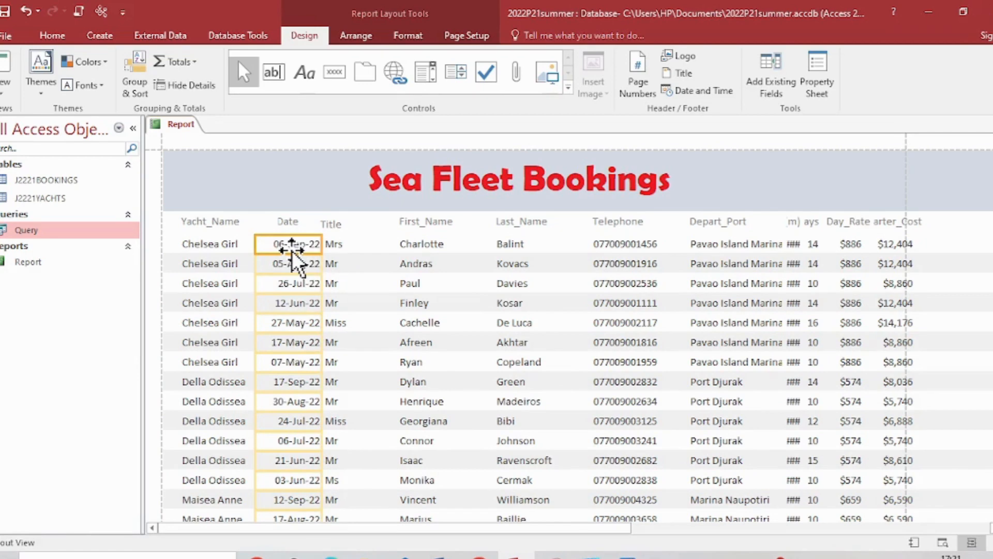
Move the Depart_Date values closer to Yacht_Name and trim their left edge so they clear the yacht names
{"action": "left_click_drag", "start_coordinate": [293, 259], "coordinate": [286, 255]}
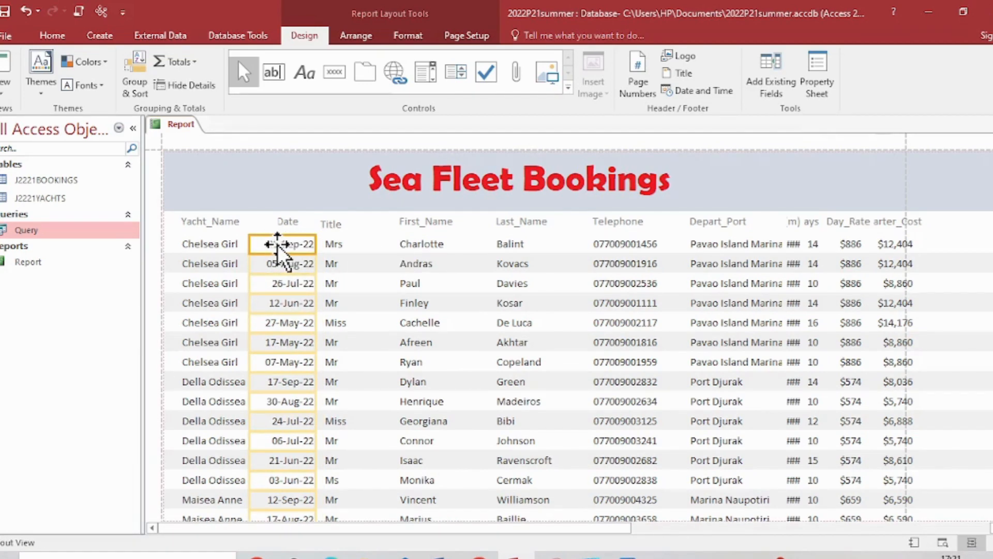
{"action": "left_click_drag", "start_coordinate": [278, 246], "coordinate": [269, 247]}
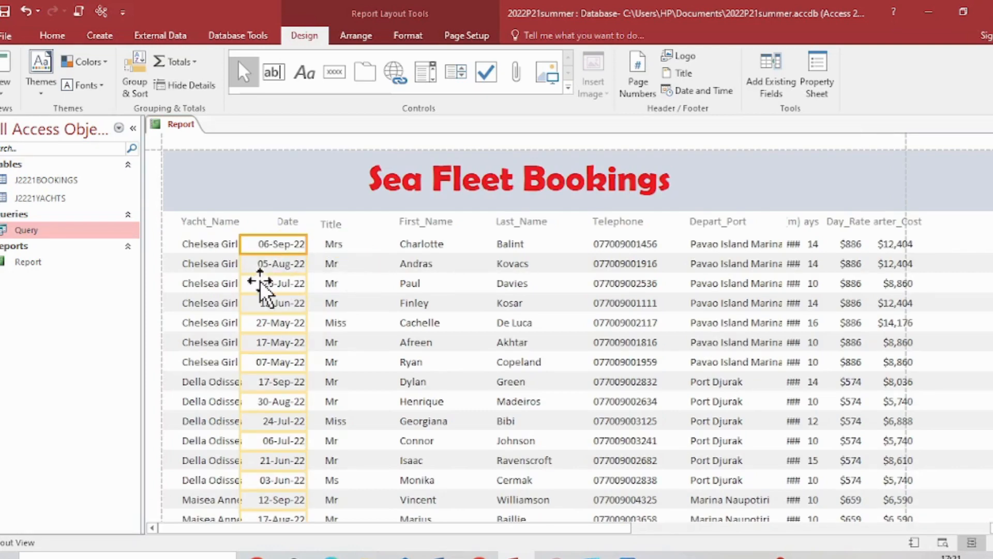
{"action": "left_click_drag", "start_coordinate": [239, 244], "coordinate": [248, 245]}
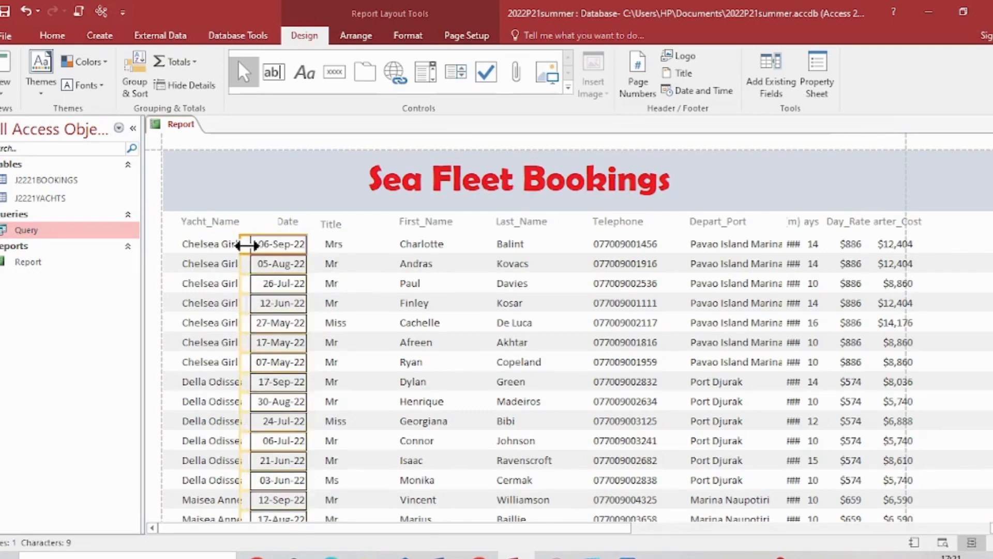
Widen the Depart_Date heading until its text shows in full above the dates
{"action": "left_click", "coordinate": [274, 223]}
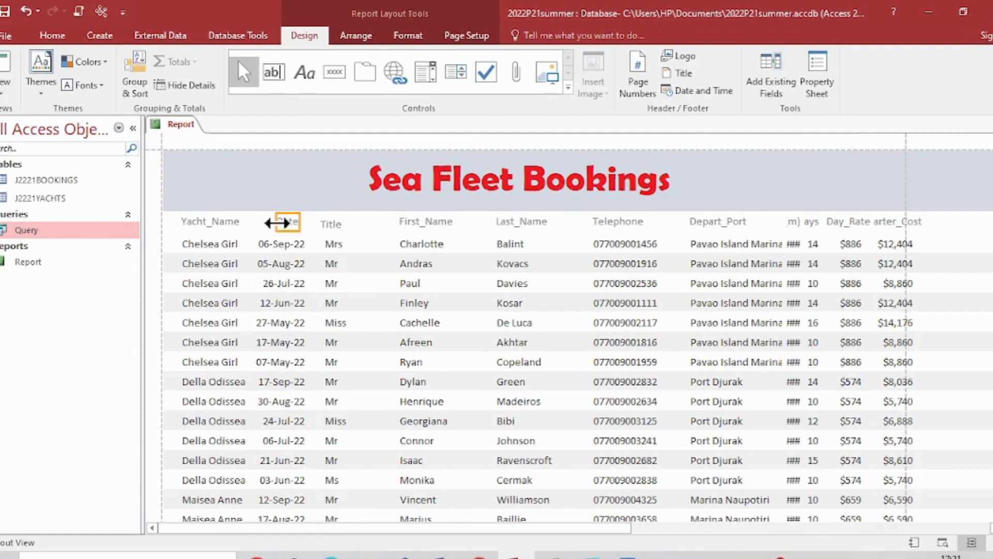
{"action": "left_click_drag", "start_coordinate": [275, 223], "coordinate": [313, 222]}
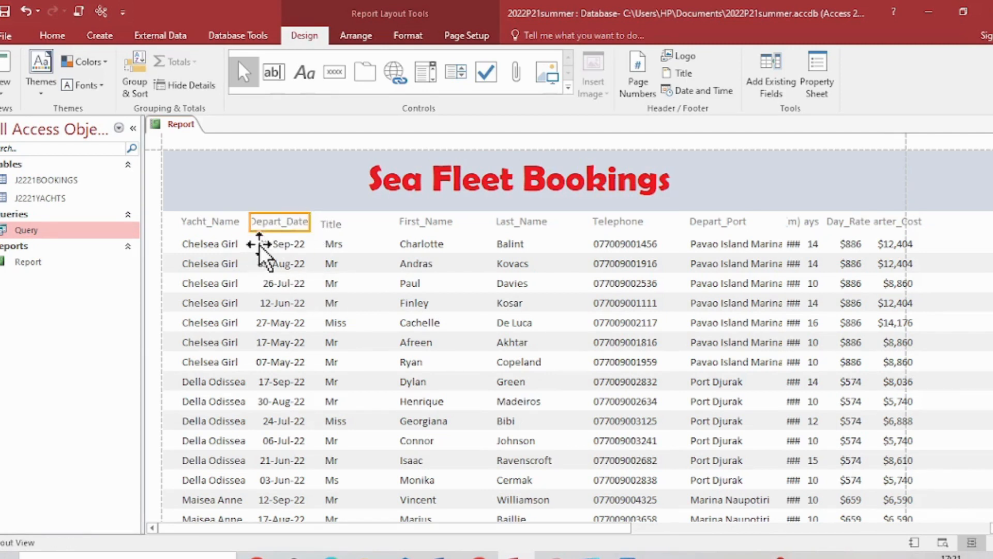
{"action": "left_click", "coordinate": [254, 224]}
{"action": "left_click_drag", "start_coordinate": [271, 224], "coordinate": [241, 225]}
{"action": "left_click", "coordinate": [275, 223]}
Level the Title heading with the other column headings and narrow the Title heading and values
{"action": "left_click", "coordinate": [337, 231]}
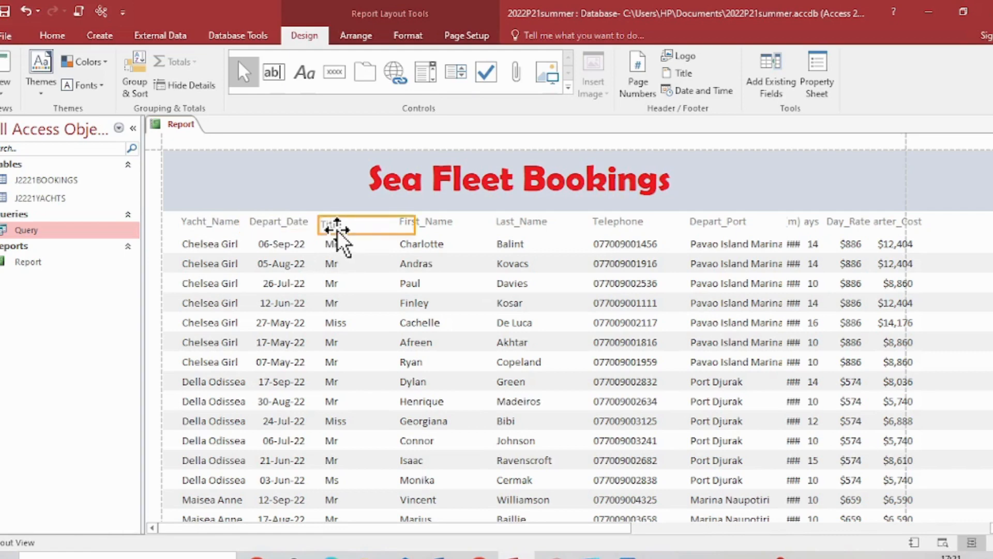
{"action": "left_click_drag", "start_coordinate": [339, 228], "coordinate": [343, 225]}
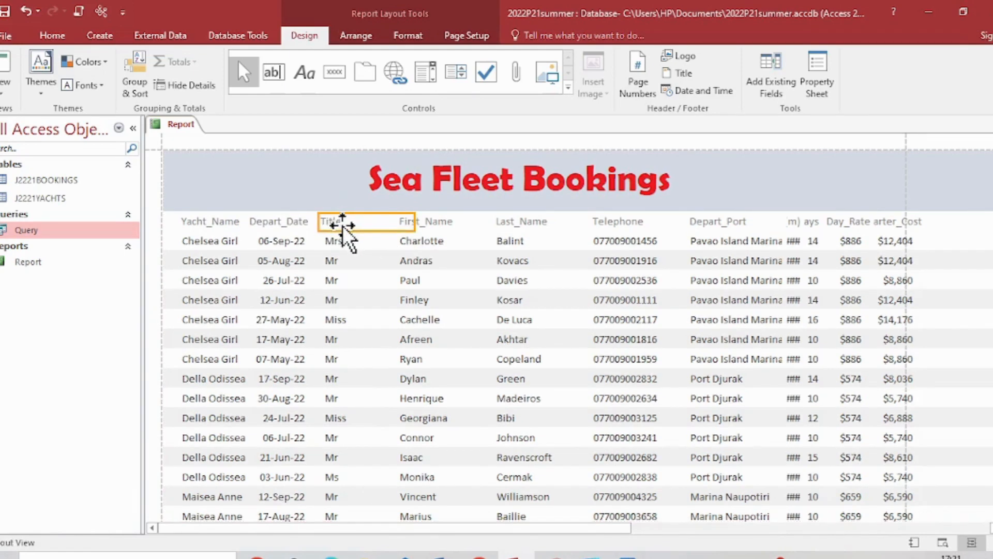
{"action": "left_click_drag", "start_coordinate": [412, 222], "coordinate": [356, 242]}
{"action": "left_click", "coordinate": [349, 242]}
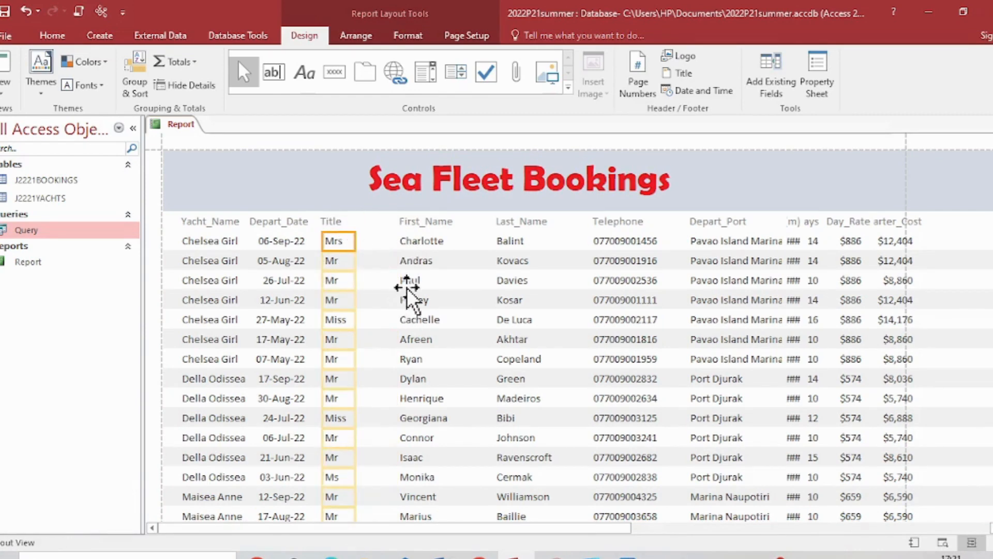
Move the First_Name heading and values left beside the Title column and narrow them
{"action": "left_click", "coordinate": [420, 222]}
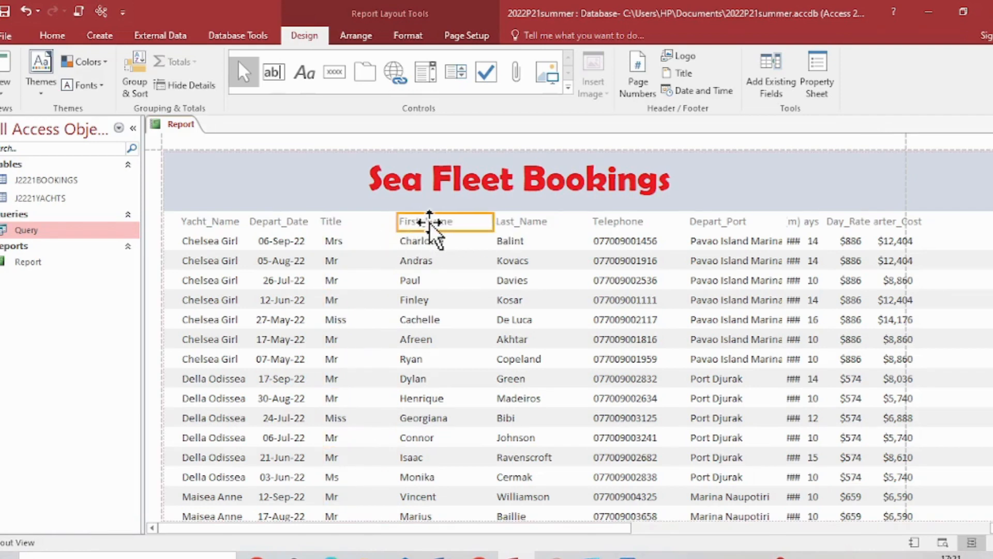
{"action": "left_click_drag", "start_coordinate": [410, 226], "coordinate": [410, 226]}
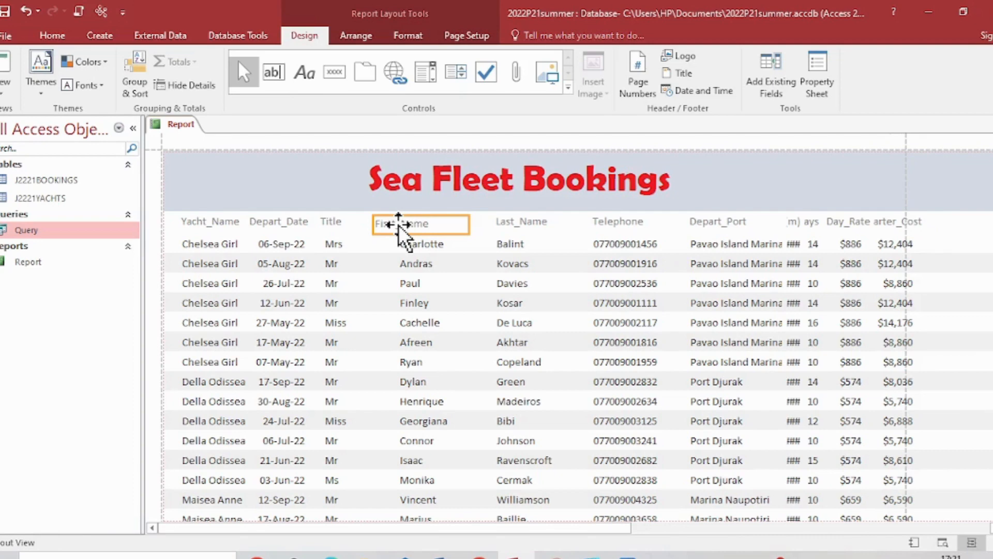
{"action": "mouse_move", "coordinate": [399, 224]}
{"action": "left_mouse_down"}
{"action": "mouse_move", "coordinate": [418, 227]}
{"action": "mouse_move", "coordinate": [395, 227]}
{"action": "left_mouse_up"}
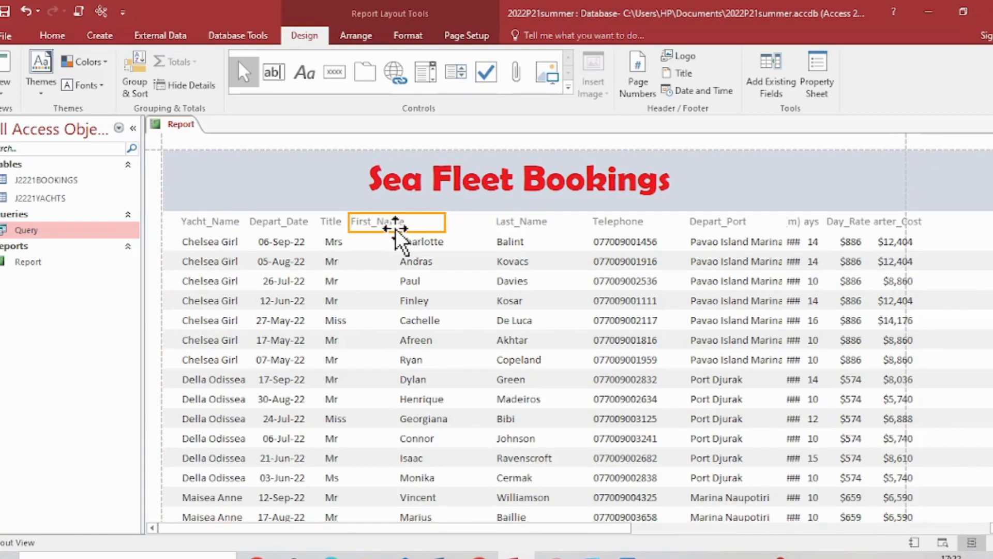
{"action": "left_click", "coordinate": [438, 223]}
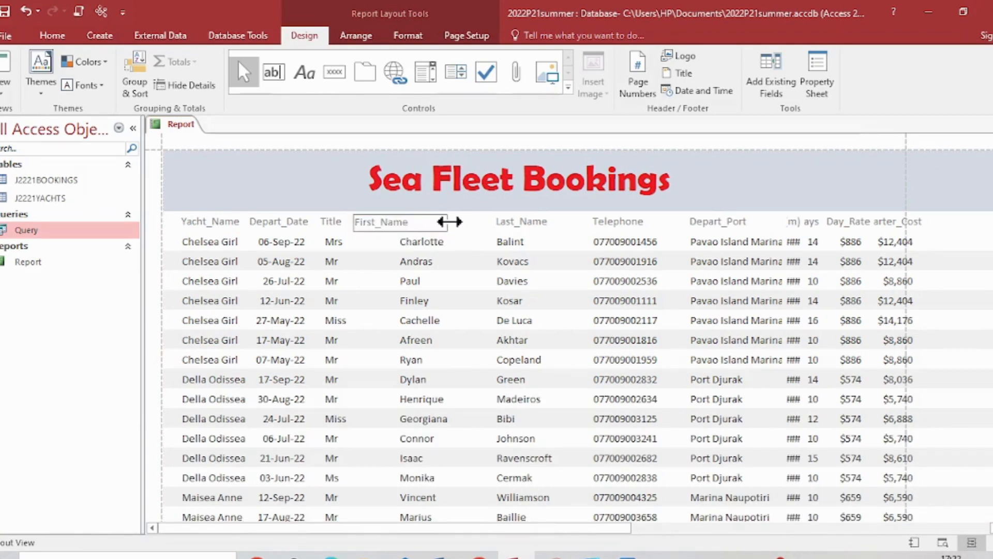
{"action": "left_click_drag", "start_coordinate": [442, 220], "coordinate": [376, 246]}
{"action": "left_click", "coordinate": [408, 245]}
{"action": "left_click_drag", "start_coordinate": [443, 241], "coordinate": [418, 242]}
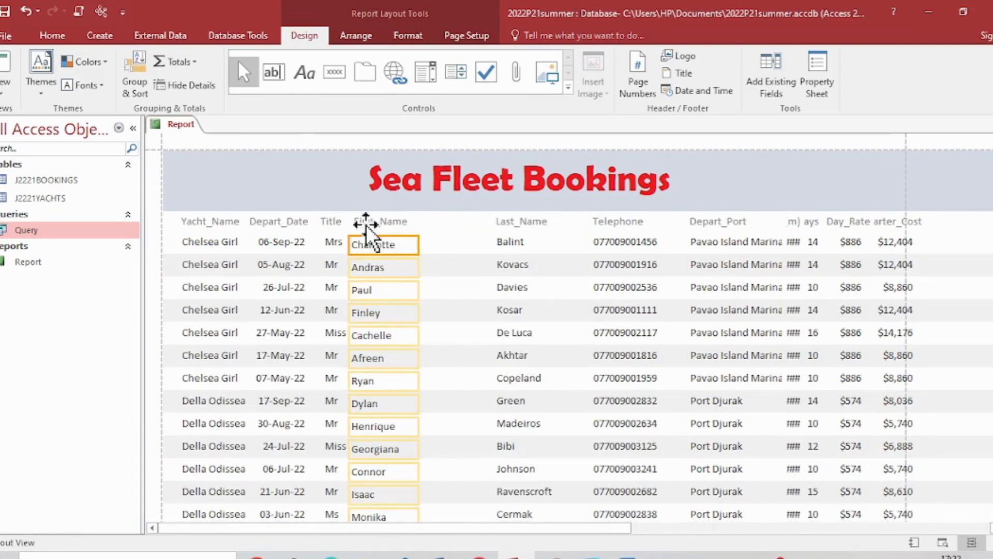
Move the Last_Name heading and values left beside the First_Name column and narrow them
{"action": "left_click", "coordinate": [546, 220]}
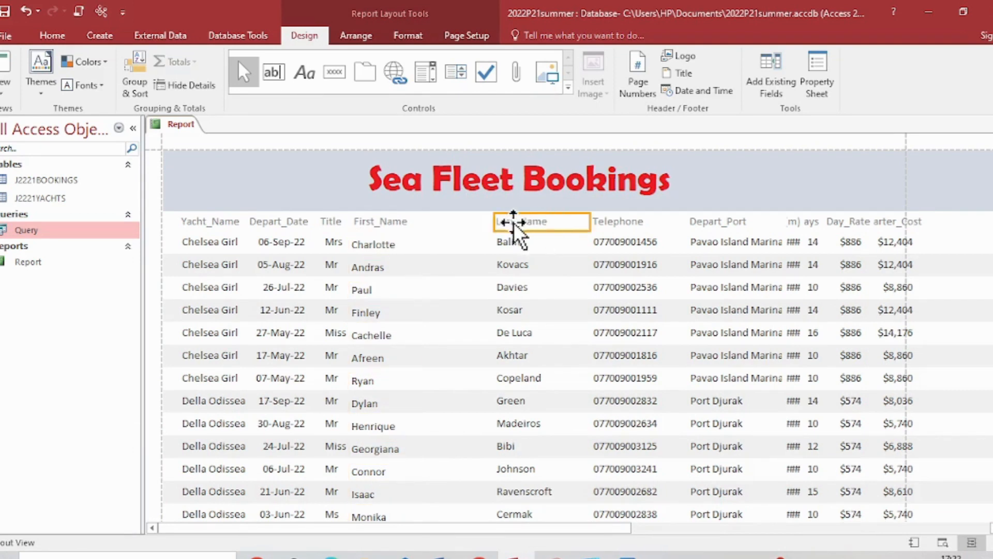
{"action": "left_click_drag", "start_coordinate": [513, 223], "coordinate": [467, 246]}
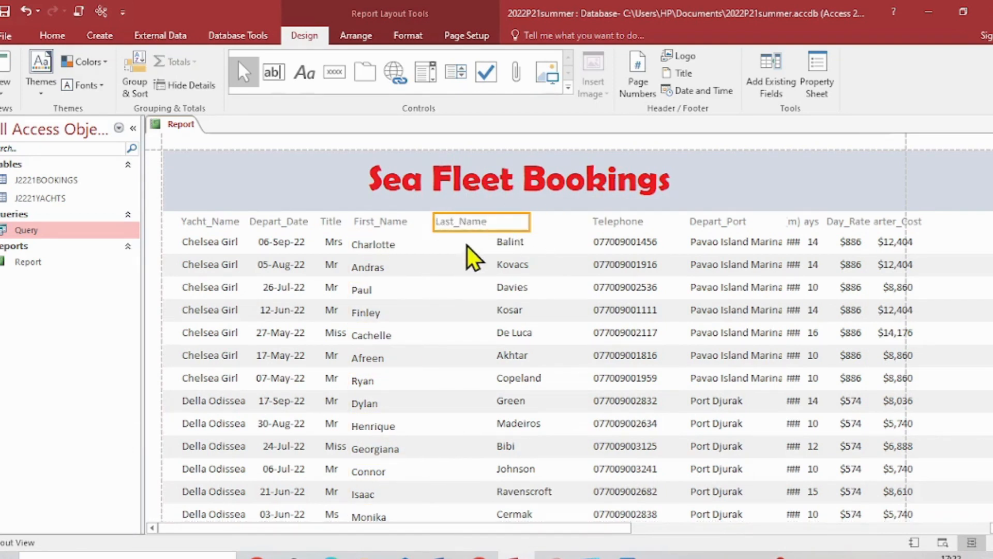
{"action": "left_click", "coordinate": [510, 245]}
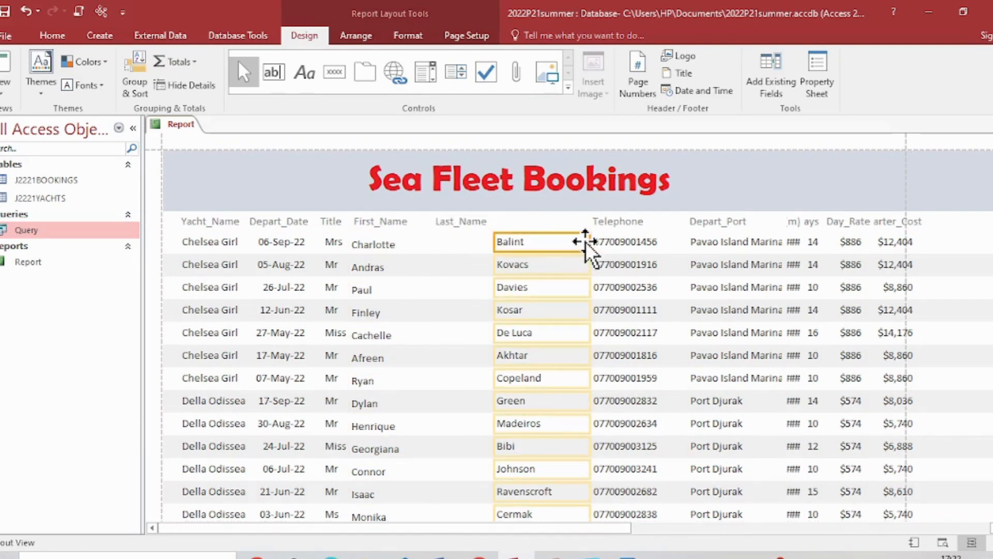
{"action": "left_click_drag", "start_coordinate": [585, 241], "coordinate": [567, 242]}
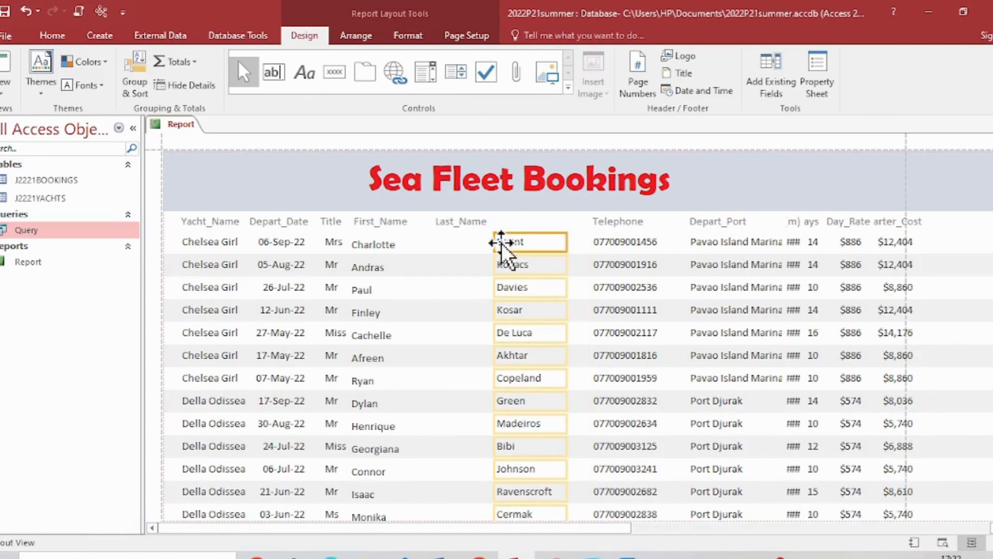
{"action": "left_click_drag", "start_coordinate": [461, 247], "coordinate": [443, 249]}
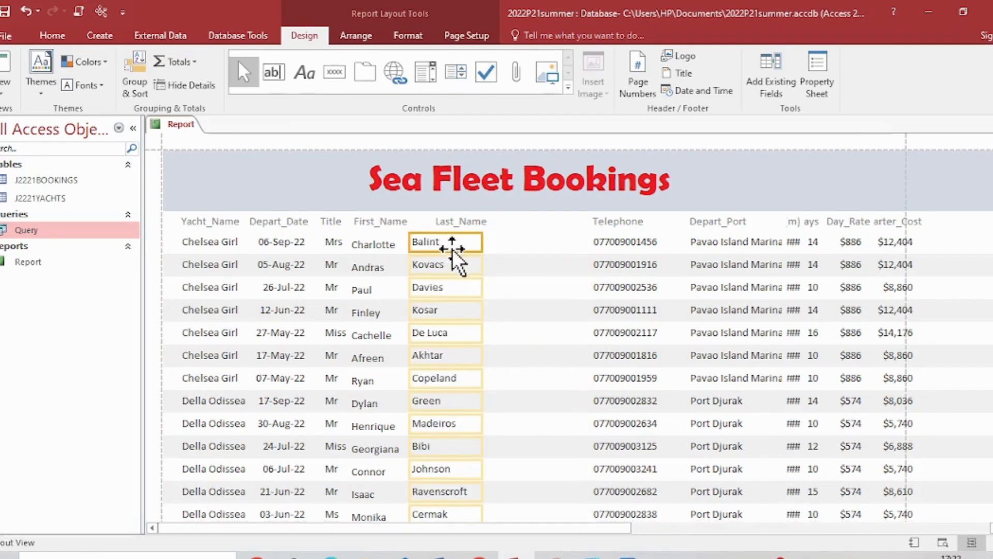
{"action": "left_click", "coordinate": [450, 222]}
{"action": "left_click_drag", "start_coordinate": [450, 223], "coordinate": [448, 223]}
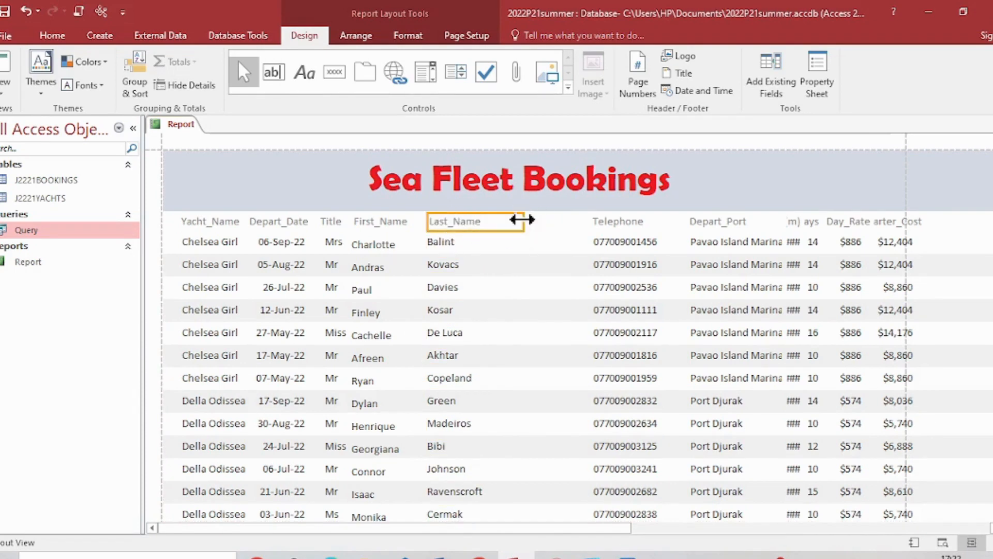
{"action": "left_click_drag", "start_coordinate": [523, 219], "coordinate": [495, 221]}
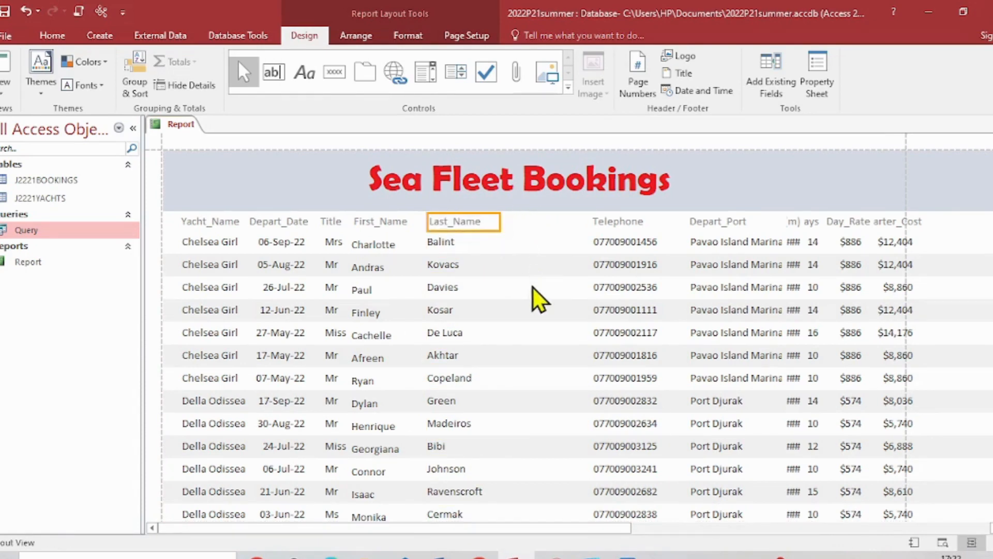
Move the Telephone heading and values left beside the Last_Name column and narrow the values to fit the numbers
{"action": "left_click", "coordinate": [629, 222]}
{"action": "left_click", "coordinate": [626, 223]}
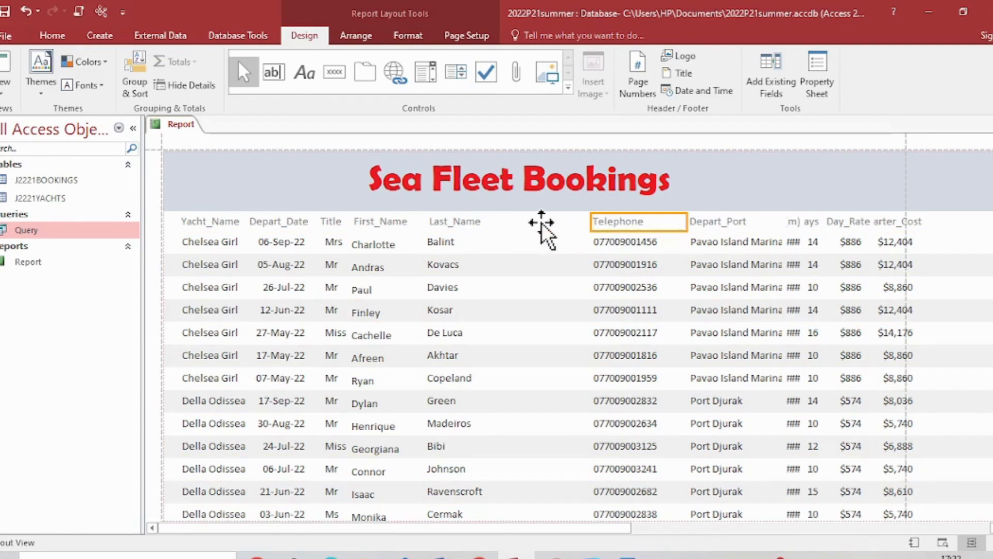
{"action": "left_click_drag", "start_coordinate": [533, 223], "coordinate": [528, 222]}
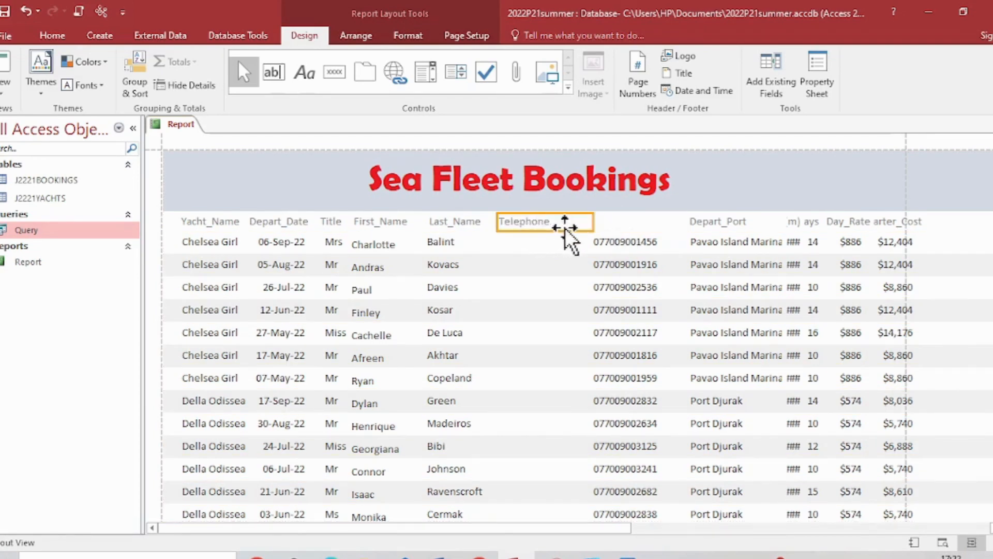
{"action": "left_click", "coordinate": [619, 245]}
{"action": "left_click_drag", "start_coordinate": [684, 242], "coordinate": [677, 243]}
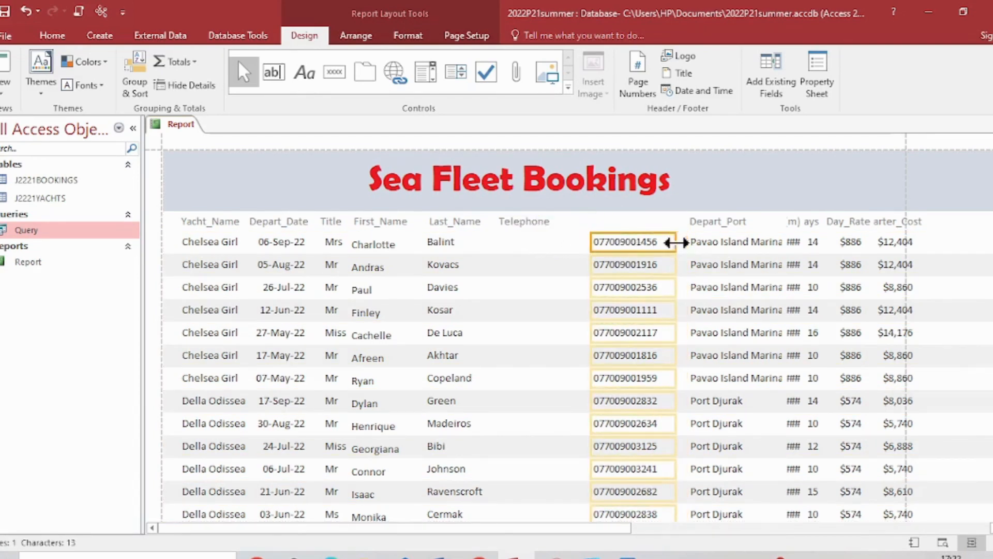
{"action": "left_click_drag", "start_coordinate": [561, 241], "coordinate": [527, 244]}
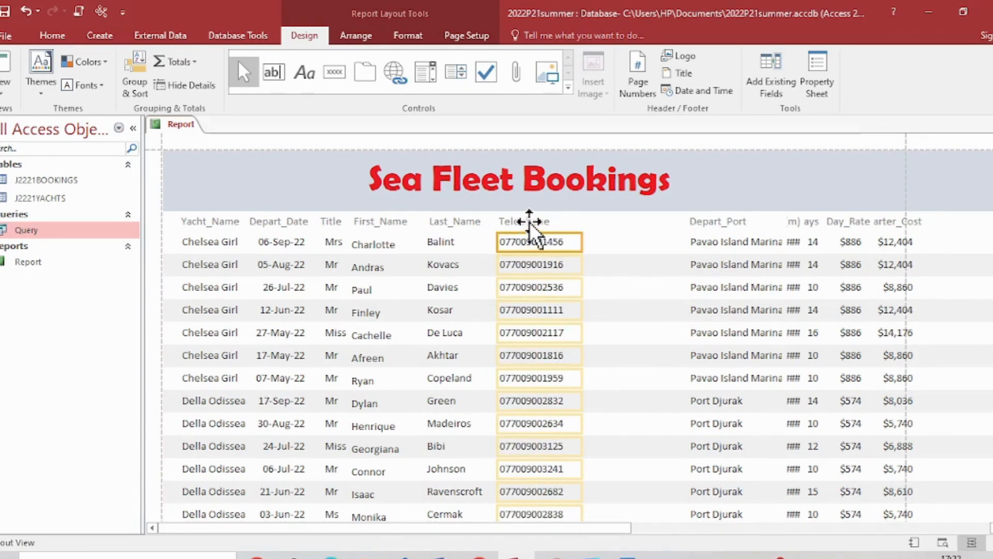
{"action": "left_click", "coordinate": [529, 222]}
{"action": "left_click", "coordinate": [531, 247]}
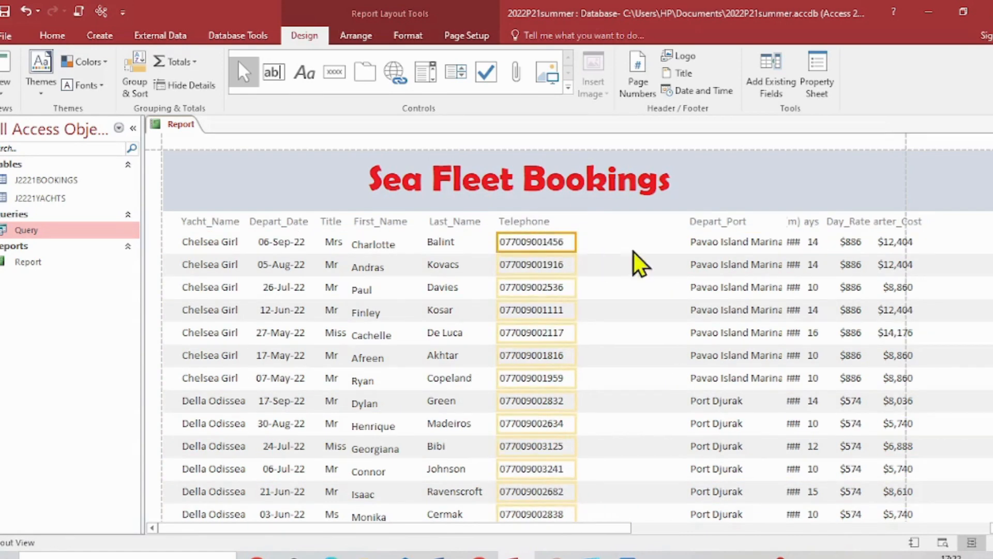
Move the Depart_Port heading and values left beside the Telephone column and narrow the heading
{"action": "left_click", "coordinate": [616, 220]}
{"action": "left_click", "coordinate": [706, 219]}
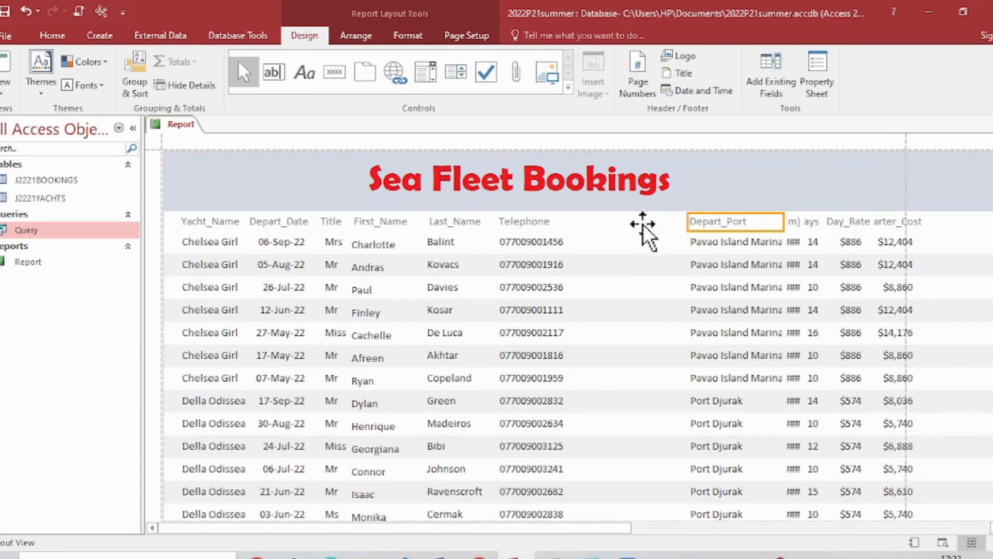
{"action": "left_click_drag", "start_coordinate": [613, 225], "coordinate": [607, 224]}
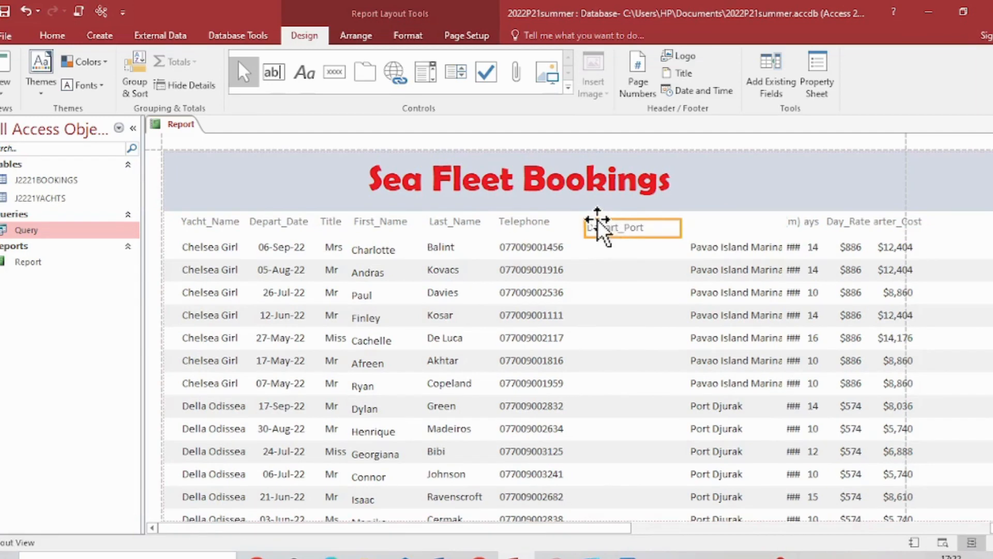
{"action": "left_click", "coordinate": [668, 221]}
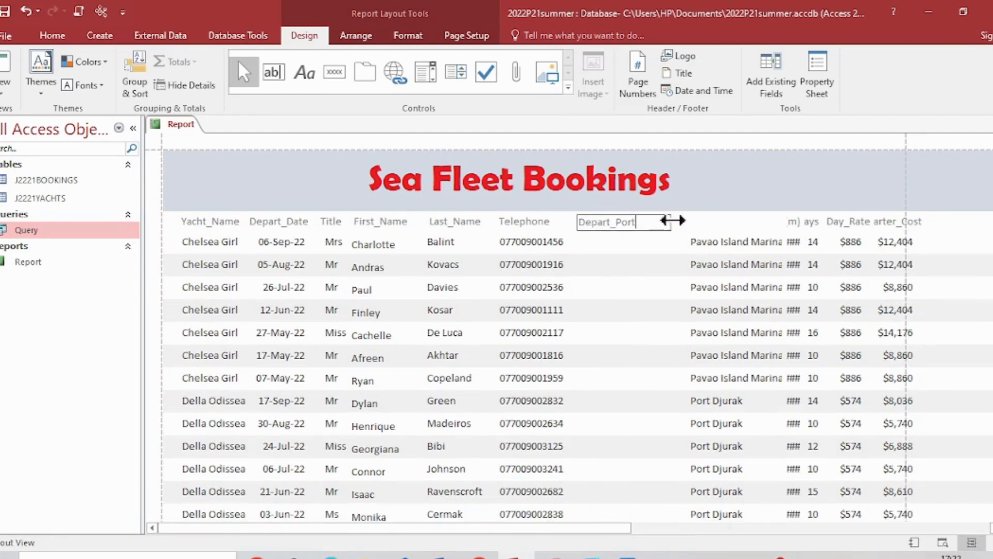
{"action": "left_click", "coordinate": [651, 253]}
{"action": "left_click", "coordinate": [612, 225]}
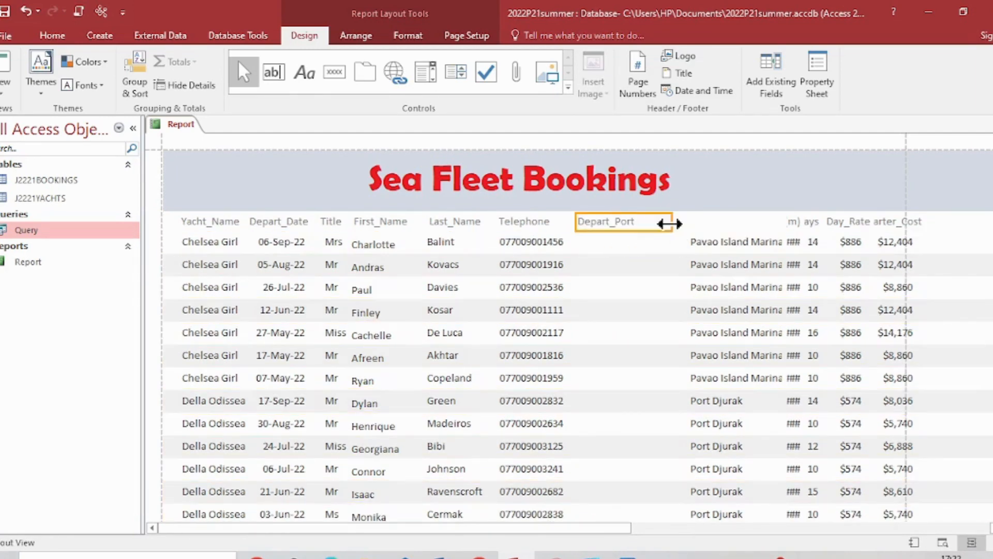
{"action": "left_click_drag", "start_coordinate": [672, 222], "coordinate": [646, 223]}
{"action": "left_click", "coordinate": [704, 241]}
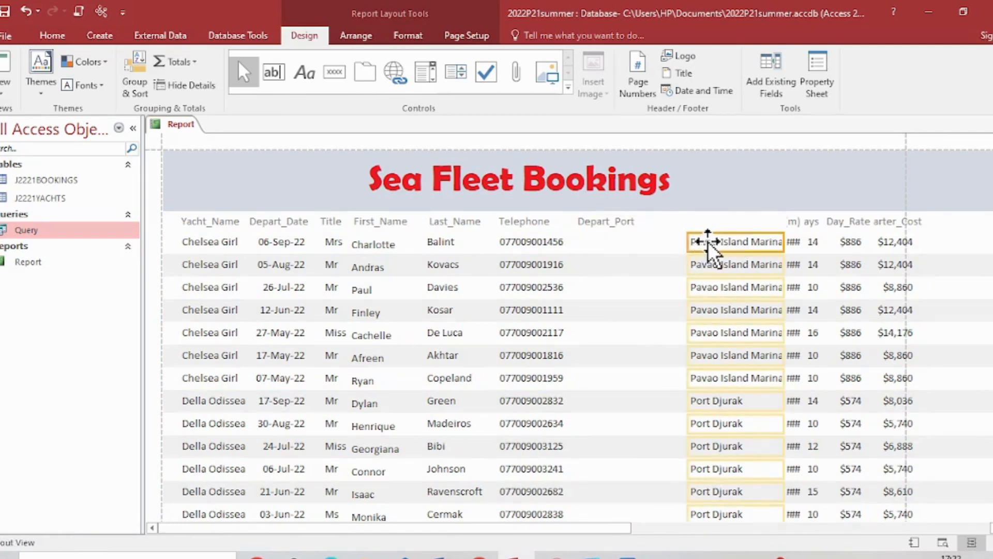
{"action": "mouse_move", "coordinate": [700, 240]}
{"action": "left_mouse_down"}
{"action": "mouse_move", "coordinate": [600, 245]}
{"action": "mouse_move", "coordinate": [682, 237]}
{"action": "left_mouse_up"}
Widen the Length(m) heading and values until they show in full and move them left beside Depart_Port
{"action": "left_click", "coordinate": [783, 227]}
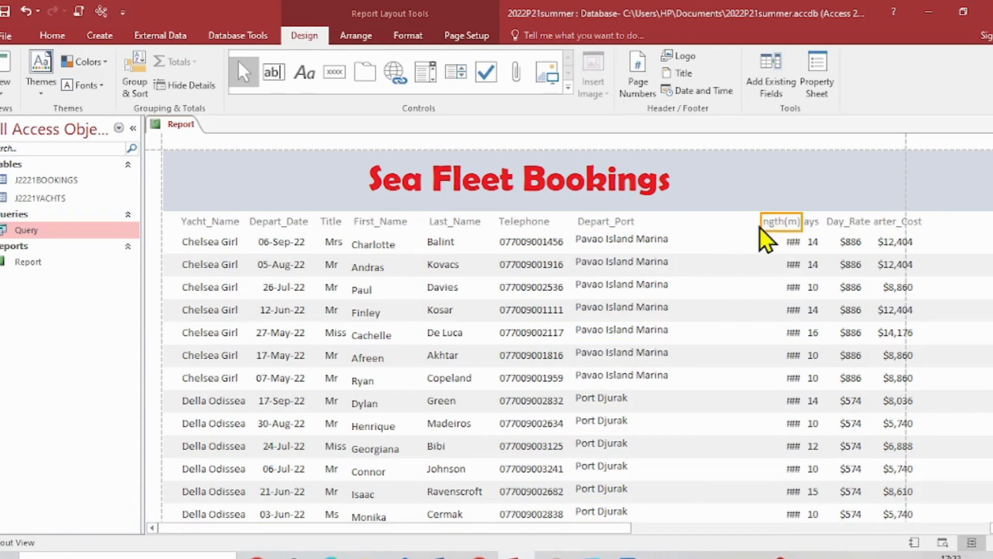
{"action": "left_click_drag", "start_coordinate": [760, 223], "coordinate": [694, 223]}
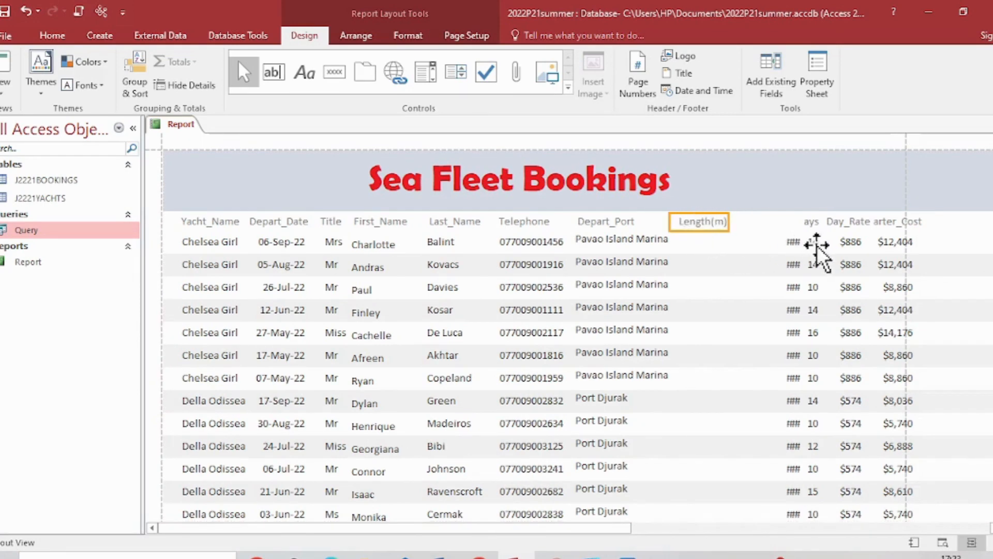
{"action": "left_click", "coordinate": [795, 243]}
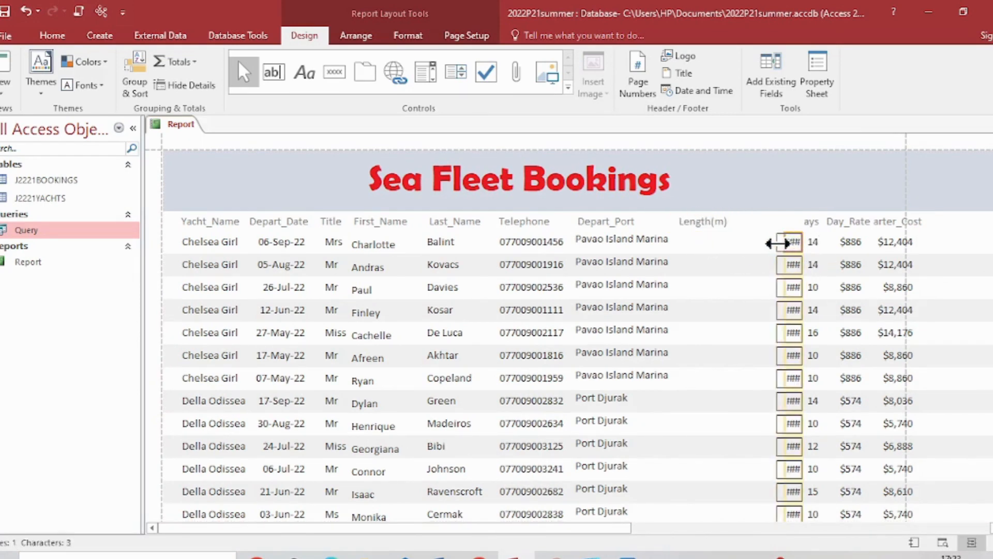
{"action": "left_click_drag", "start_coordinate": [777, 243], "coordinate": [717, 247]}
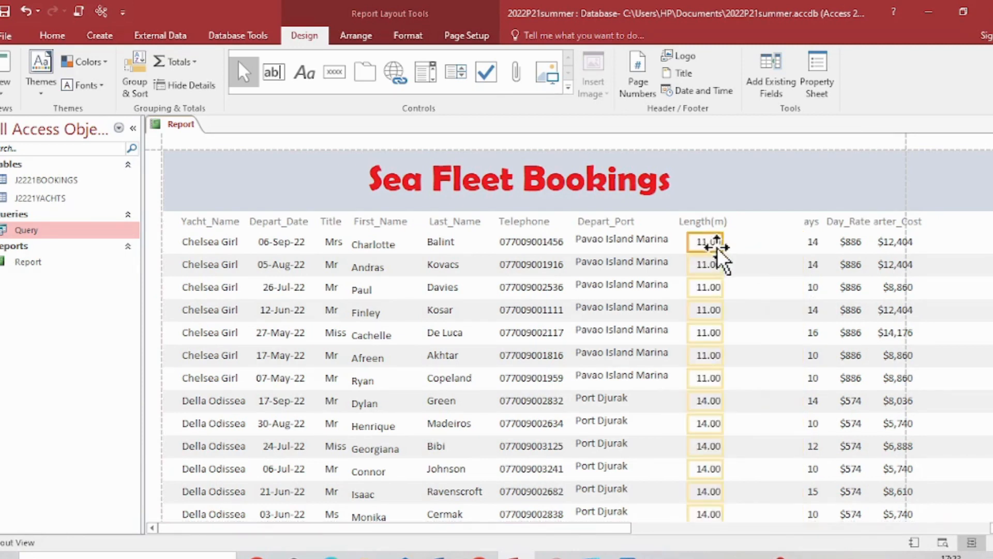
Widen the Days heading to show its full text and move the heading and values left beside Length(m)
{"action": "left_click", "coordinate": [812, 225]}
{"action": "left_click_drag", "start_coordinate": [803, 228], "coordinate": [764, 224]}
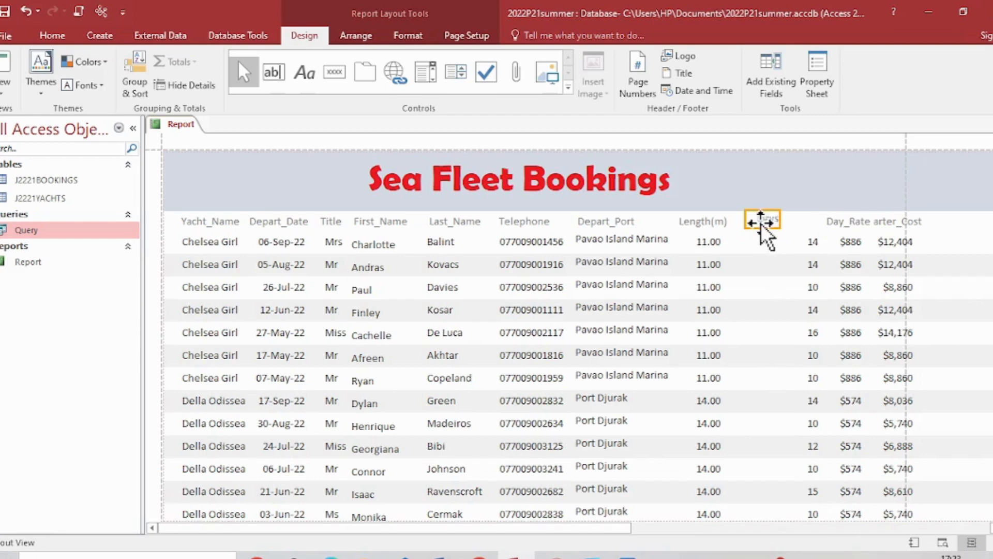
{"action": "left_click", "coordinate": [820, 245]}
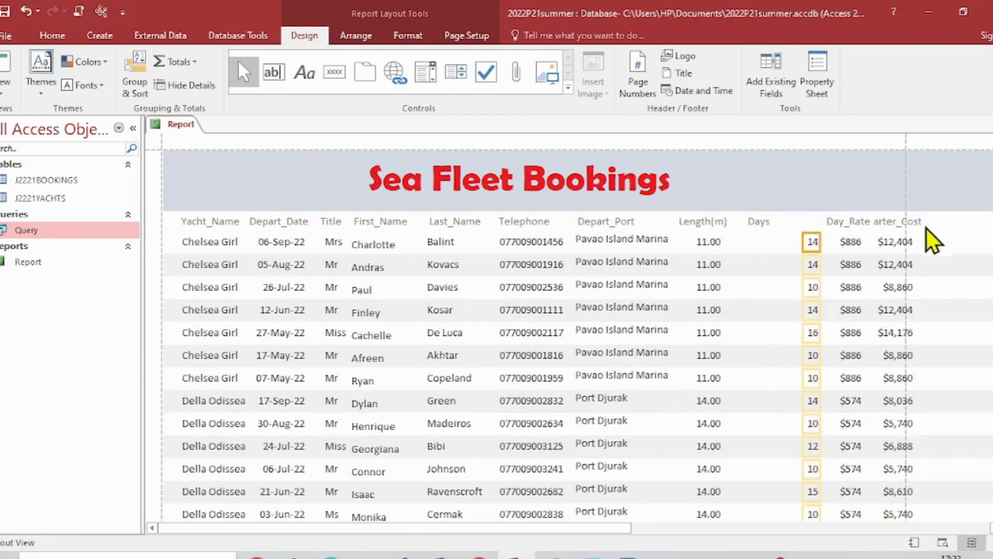
{"action": "left_click_drag", "start_coordinate": [803, 244], "coordinate": [768, 241]}
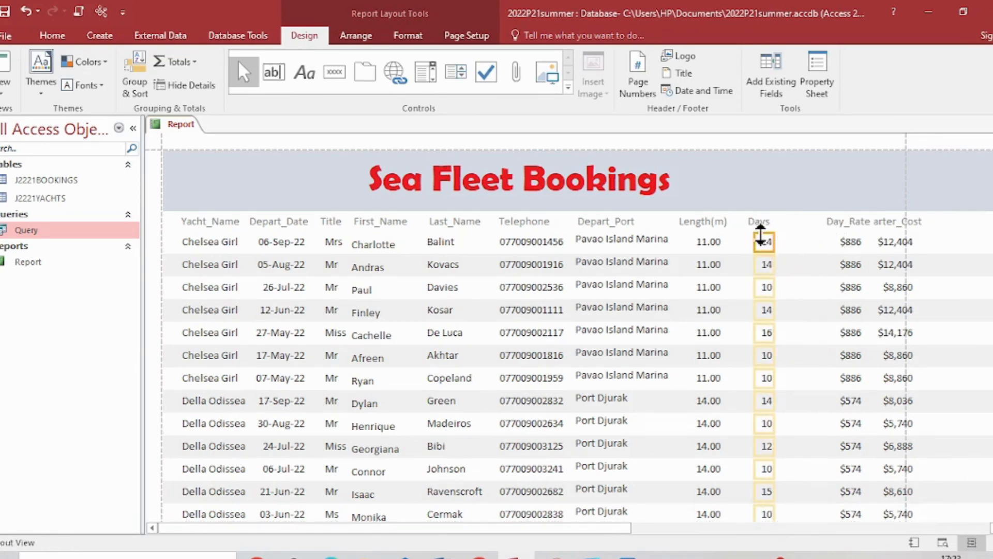
Move the Day_Rate heading and values left beside the Days column and trim the heading's right edge
{"action": "left_click", "coordinate": [845, 228]}
{"action": "left_click_drag", "start_coordinate": [845, 224], "coordinate": [805, 225]}
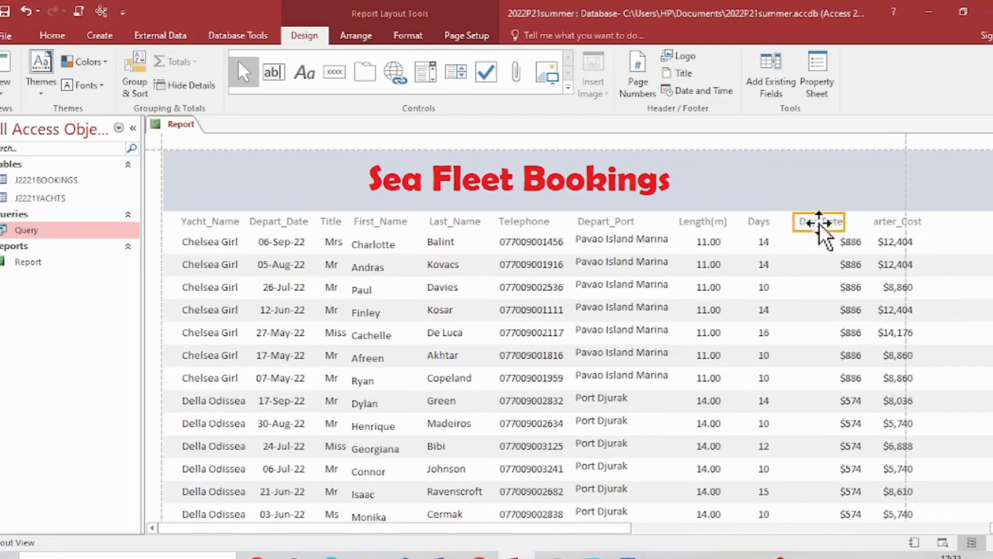
{"action": "left_click", "coordinate": [852, 243]}
{"action": "left_click_drag", "start_coordinate": [853, 245], "coordinate": [809, 243]}
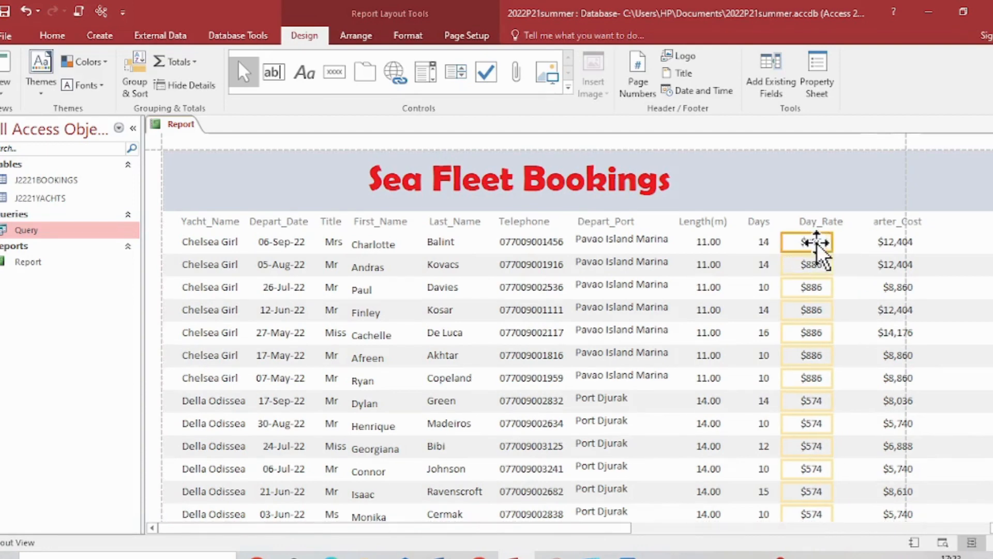
{"action": "left_click", "coordinate": [817, 224]}
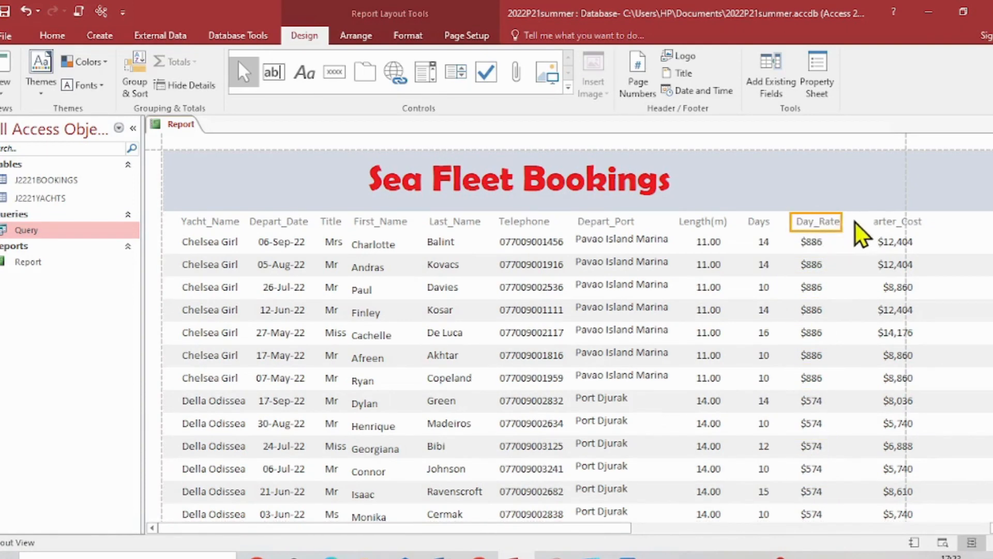
{"action": "left_click_drag", "start_coordinate": [844, 222], "coordinate": [834, 221]}
Widen the Charter_Cost heading until its text shows in full and move it left beside Day_Rate
{"action": "left_click", "coordinate": [886, 238]}
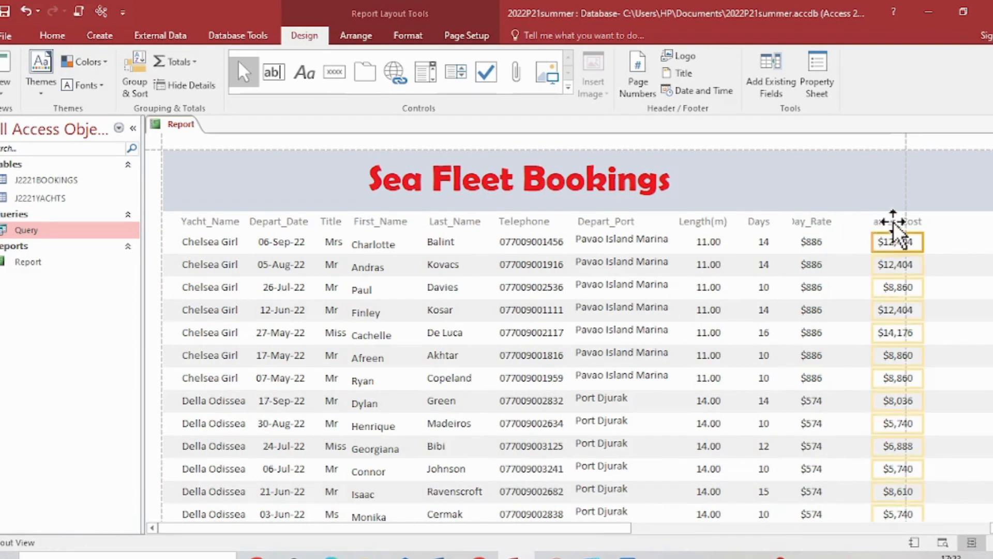
{"action": "left_click", "coordinate": [893, 221]}
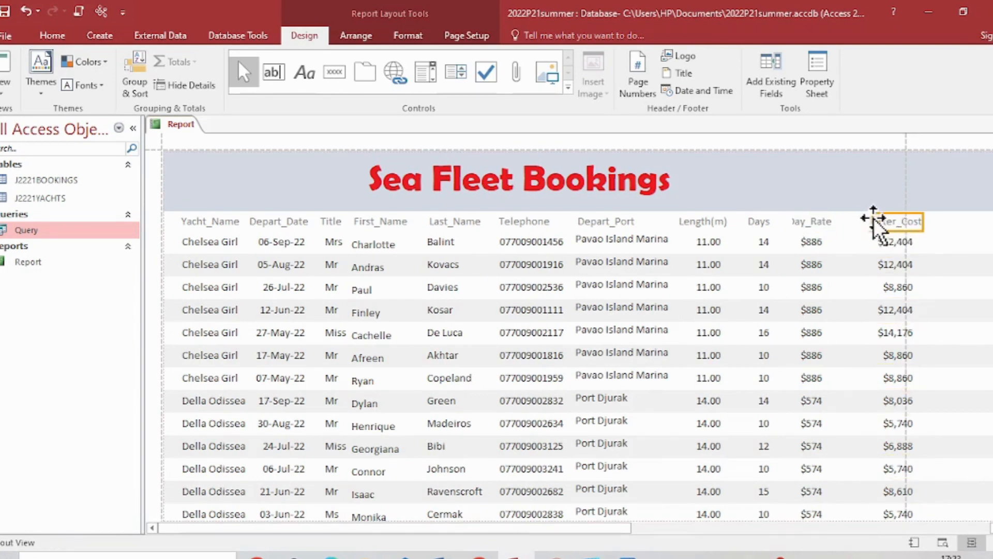
{"action": "left_click_drag", "start_coordinate": [873, 219], "coordinate": [838, 225]}
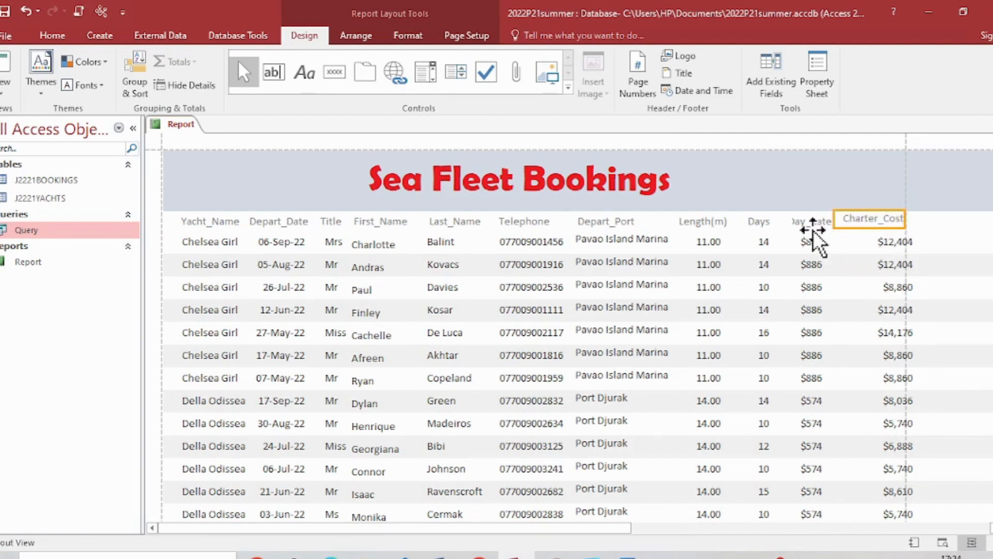
Widen the Day_Rate heading to show its full text and nudge it left above its values
{"action": "left_click", "coordinate": [801, 223]}
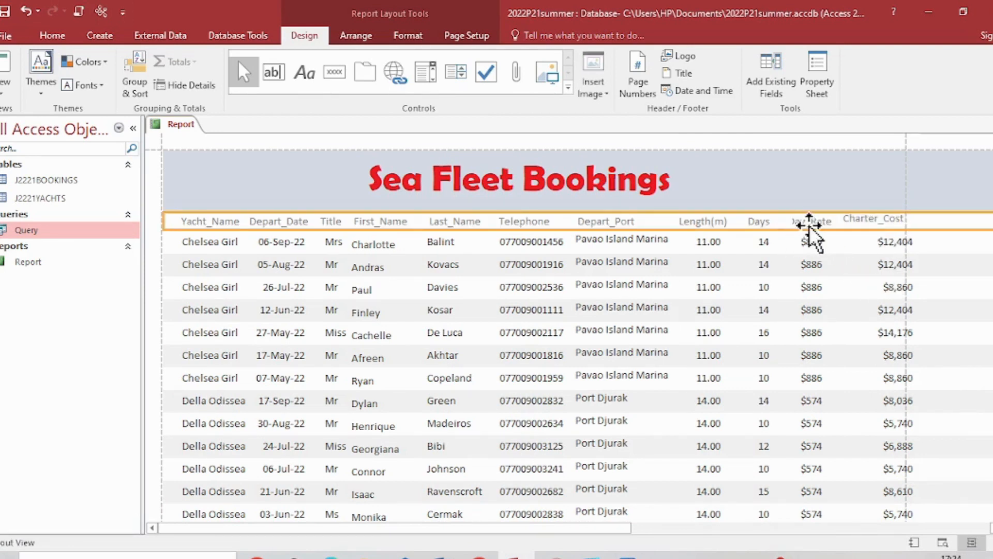
{"action": "left_click_drag", "start_coordinate": [790, 224], "coordinate": [782, 227]}
{"action": "key", "text": "Left"}
{"action": "key", "text": "Left"}
{"action": "key", "text": "Left"}
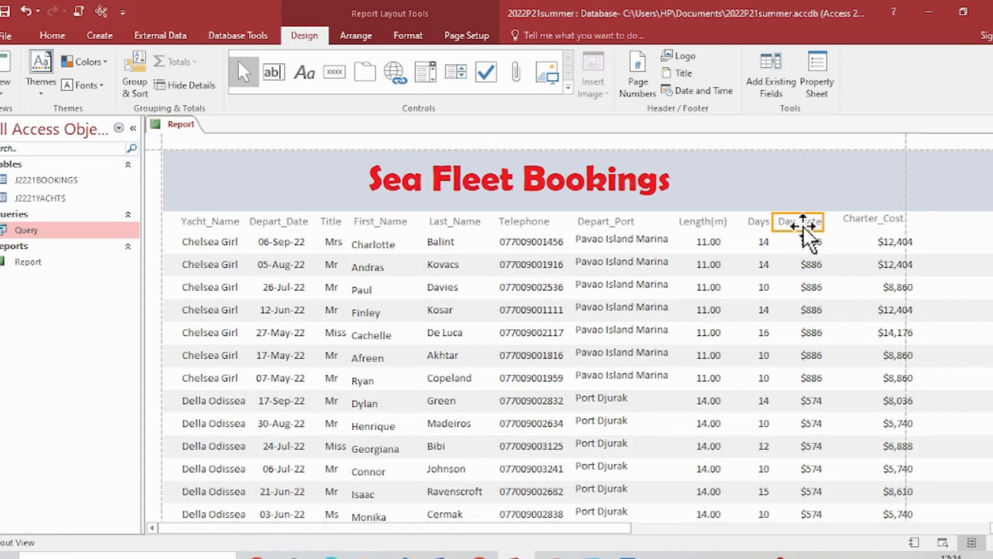
Nudge the Charter_Cost heading closer to Day_Rate and move its values left inside the page boundary
{"action": "left_click", "coordinate": [870, 222]}
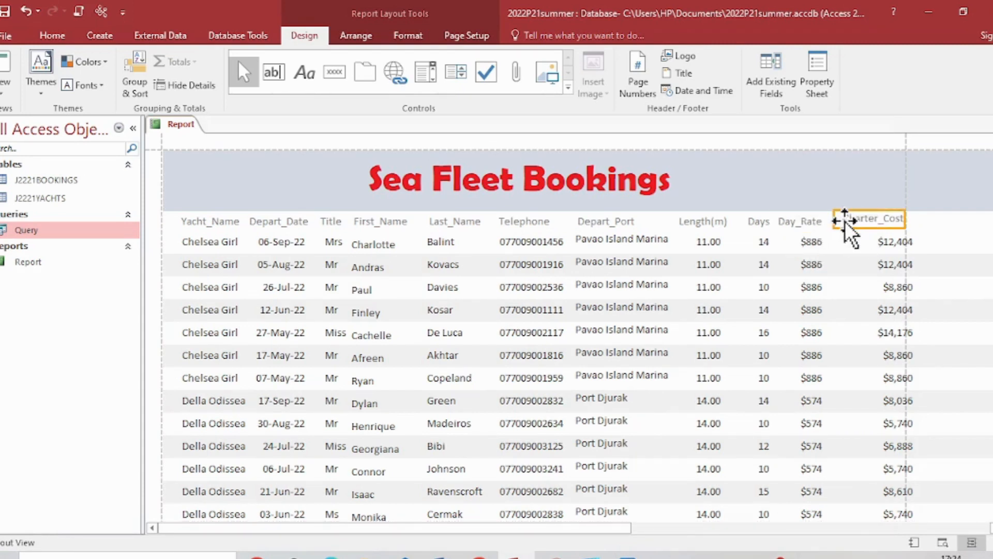
{"action": "left_click_drag", "start_coordinate": [834, 221], "coordinate": [838, 221]}
{"action": "key", "text": "Left"}
{"action": "key", "text": "Left"}
{"action": "key", "text": "Left"}
{"action": "key", "text": "Left"}
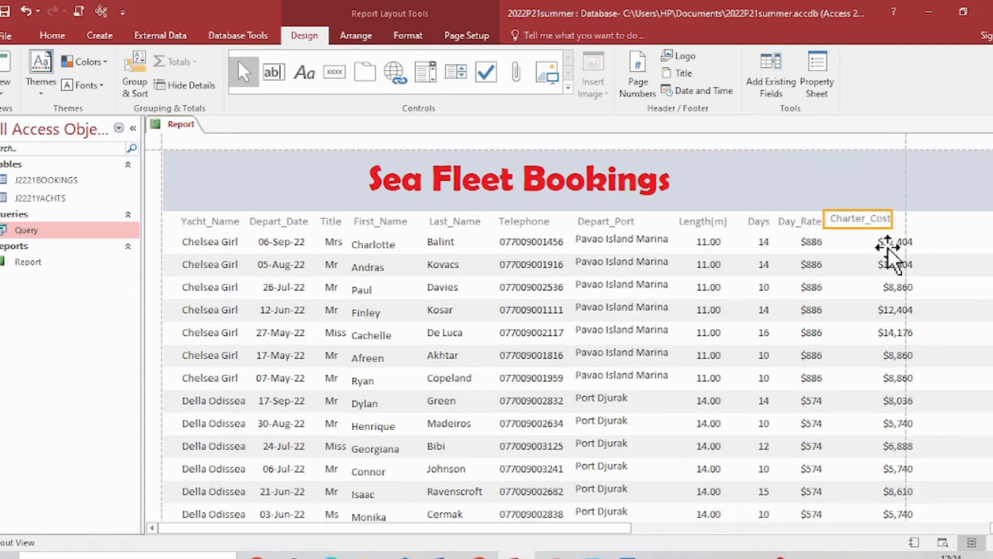
{"action": "left_click", "coordinate": [910, 241]}
{"action": "left_click_drag", "start_coordinate": [905, 247], "coordinate": [876, 245]}
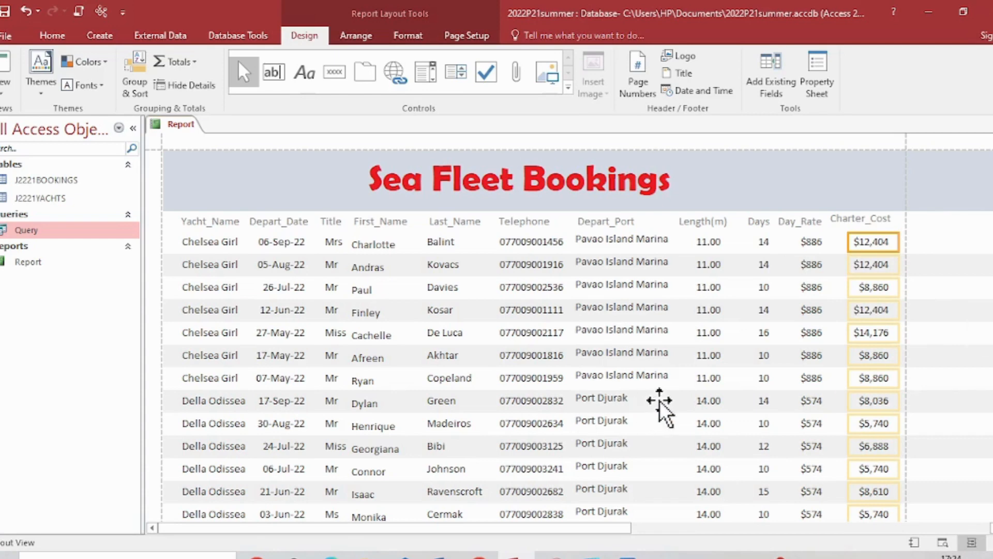
Review the report from the title to the last record and compare it with the question paper's report requirements
{"action": "scroll", "coordinate": [659, 400], "scroll_direction": "down", "scroll_amount": 5}
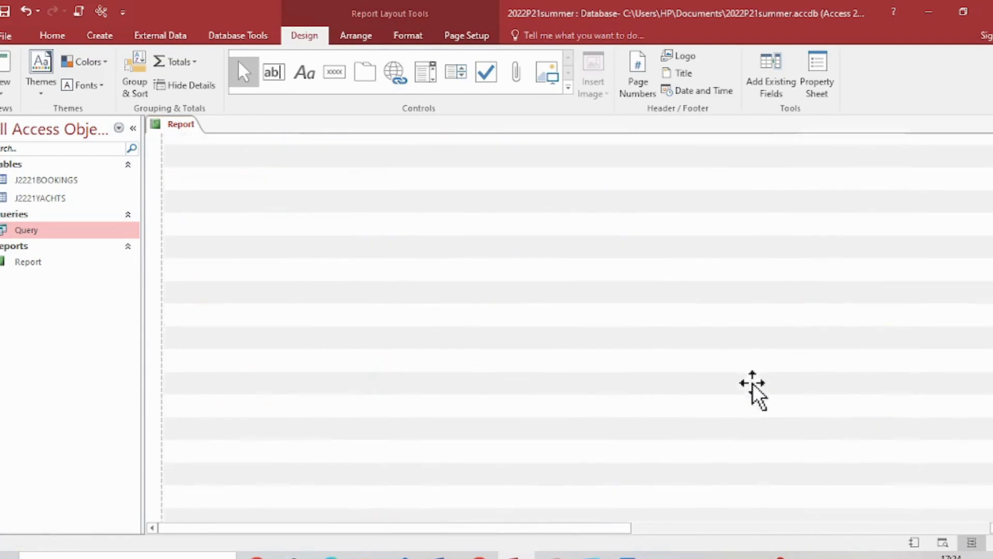
{"action": "scroll", "coordinate": [753, 395], "scroll_direction": "down", "scroll_amount": 10}
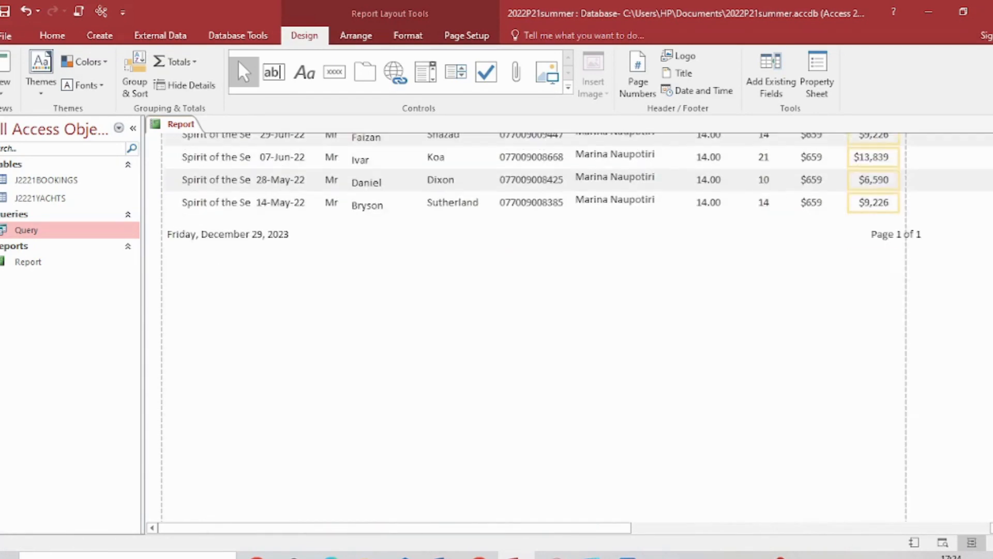
{"action": "scroll", "coordinate": [533, 259], "scroll_direction": "up", "scroll_amount": 3}
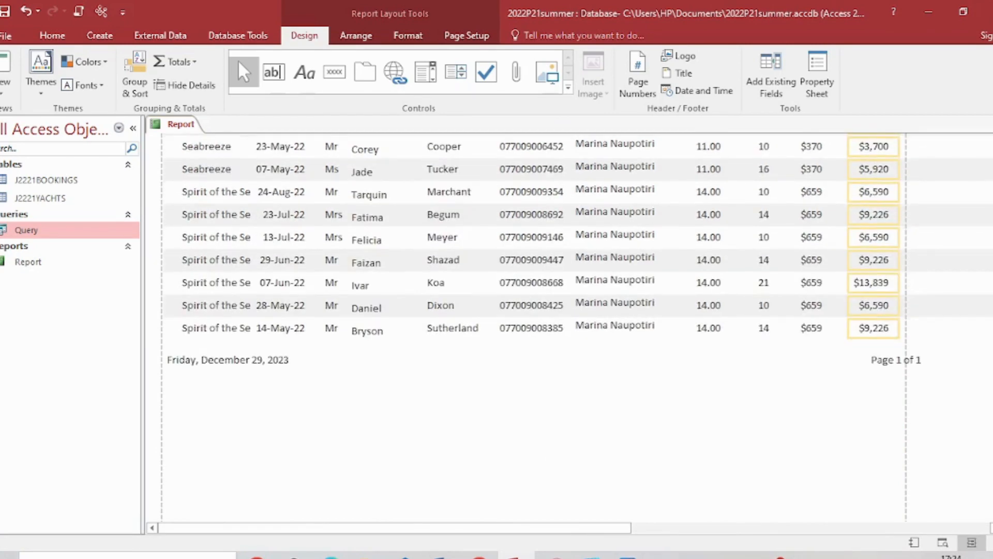
{"action": "scroll", "coordinate": [444, 357], "scroll_direction": "up", "scroll_amount": 15}
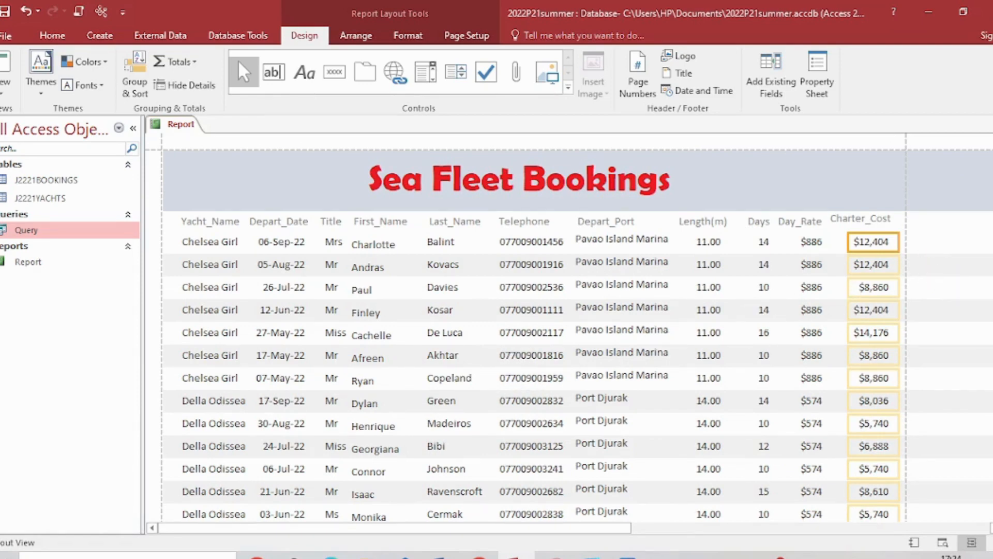
{"action": "scroll", "coordinate": [195, 310], "scroll_direction": "down", "scroll_amount": 15}
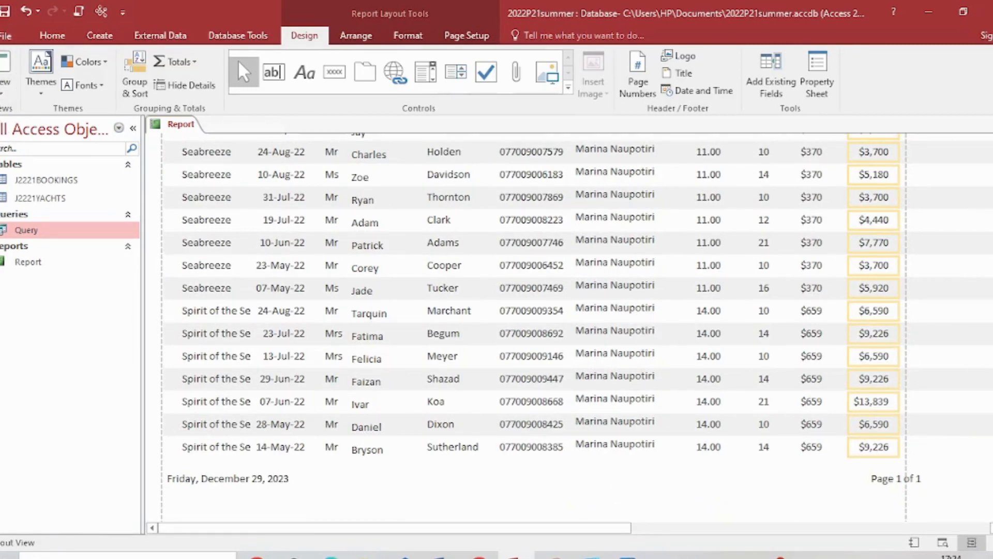
{"action": "scroll", "coordinate": [533, 326], "scroll_direction": "up", "scroll_amount": 15}
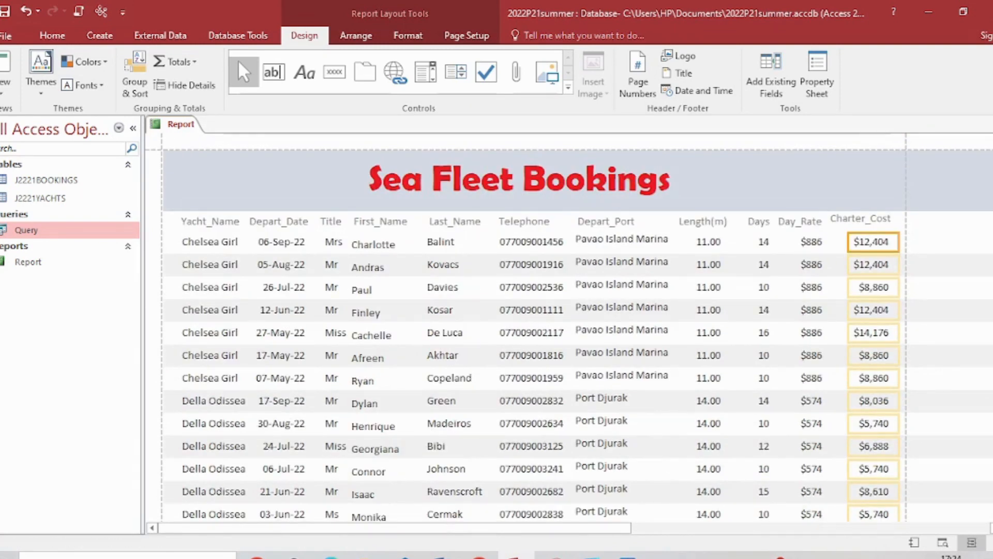
{"action": "left_click", "coordinate": [331, 556]}
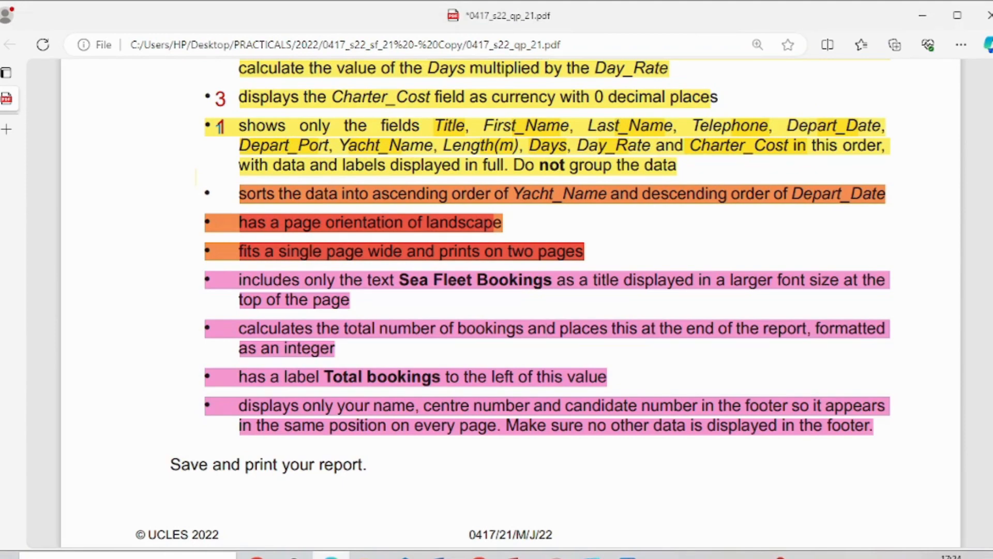
{"action": "left_click", "coordinate": [514, 556]}
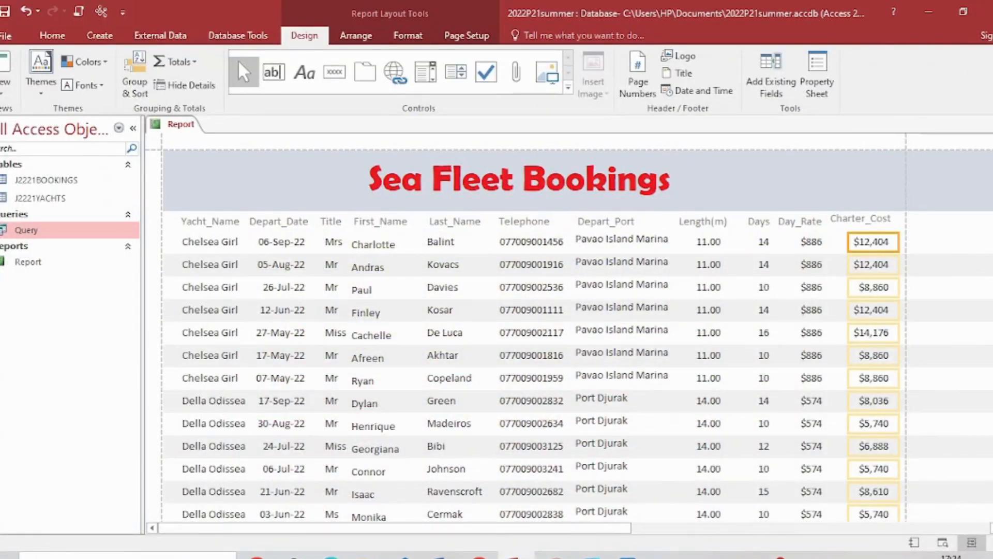
Try to switch the report to Design View
{"action": "scroll", "coordinate": [343, 336], "scroll_direction": "down", "scroll_amount": 3}
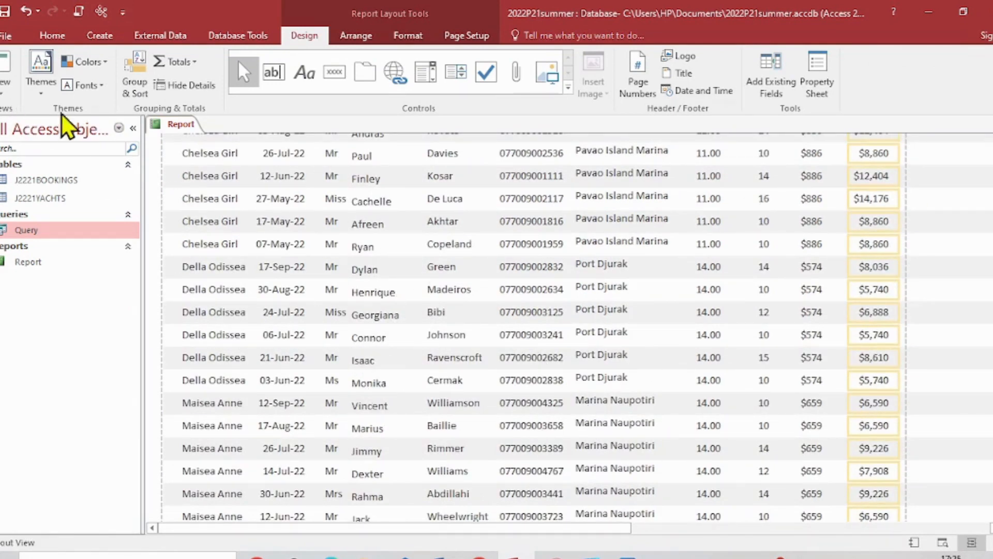
{"action": "left_click", "coordinate": [5, 95]}
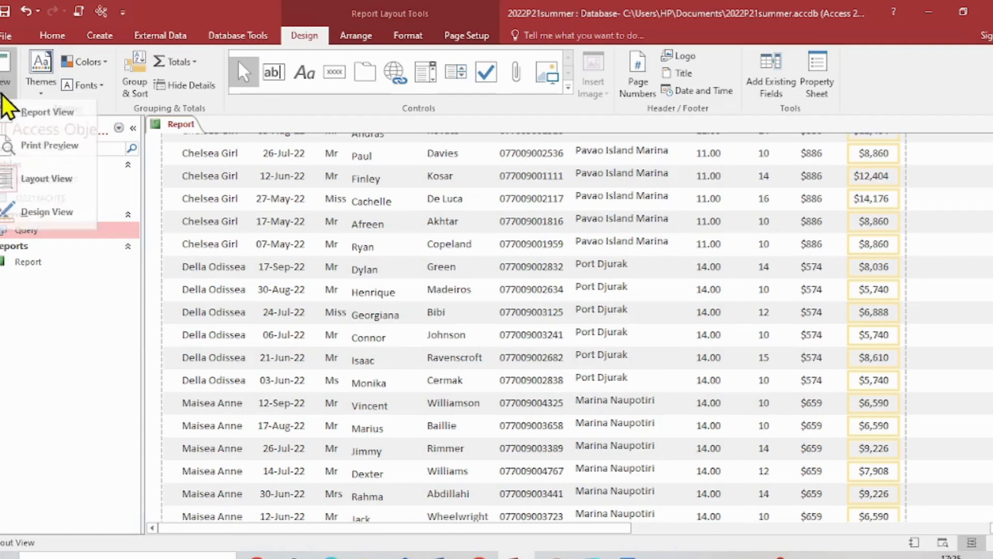
{"action": "left_click", "coordinate": [35, 219]}
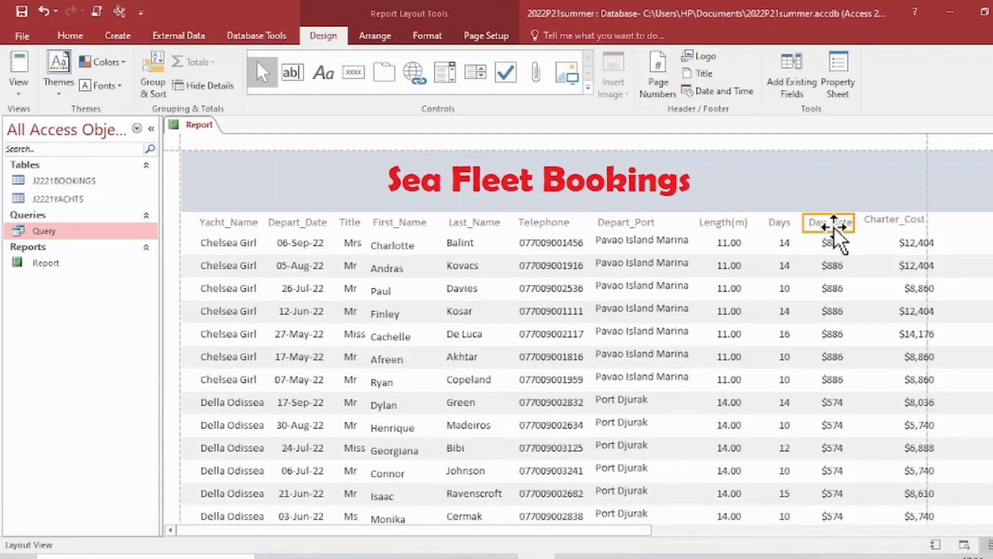
Nudge the Day_Rate and Charter_Cost headings left and move the Charter_Cost values left inside the page boundary
{"action": "left_click_drag", "start_coordinate": [834, 227], "coordinate": [824, 226]}
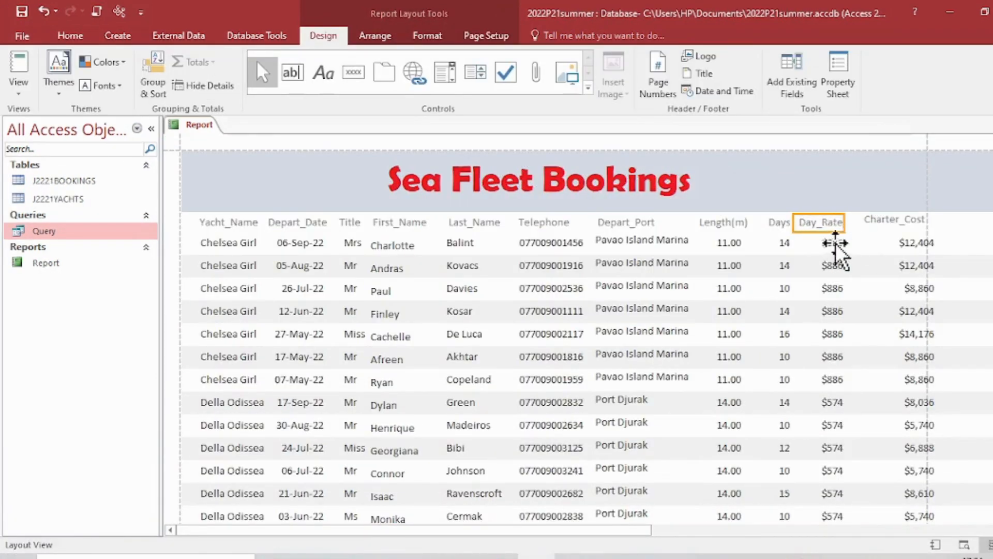
{"action": "left_click", "coordinate": [886, 220]}
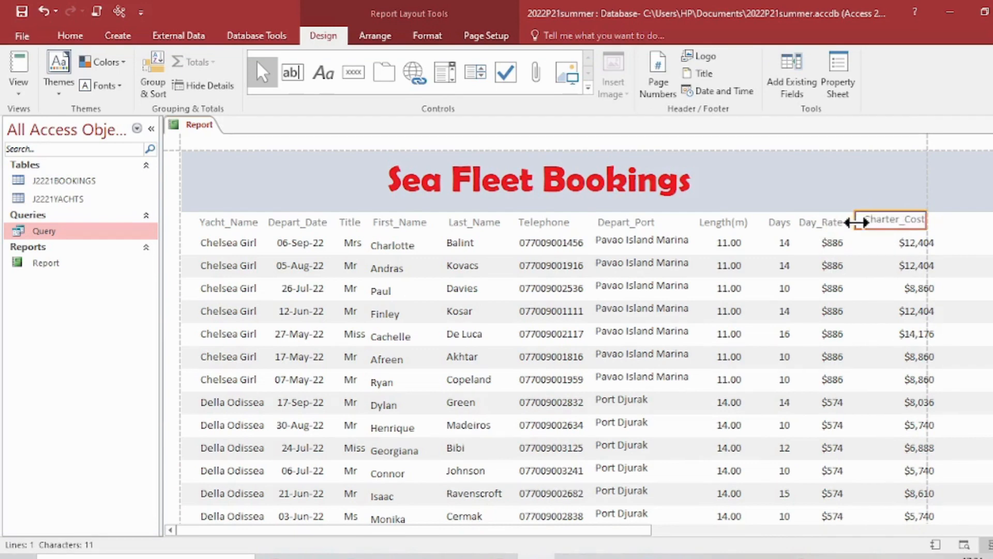
{"action": "left_click_drag", "start_coordinate": [856, 223], "coordinate": [858, 222]}
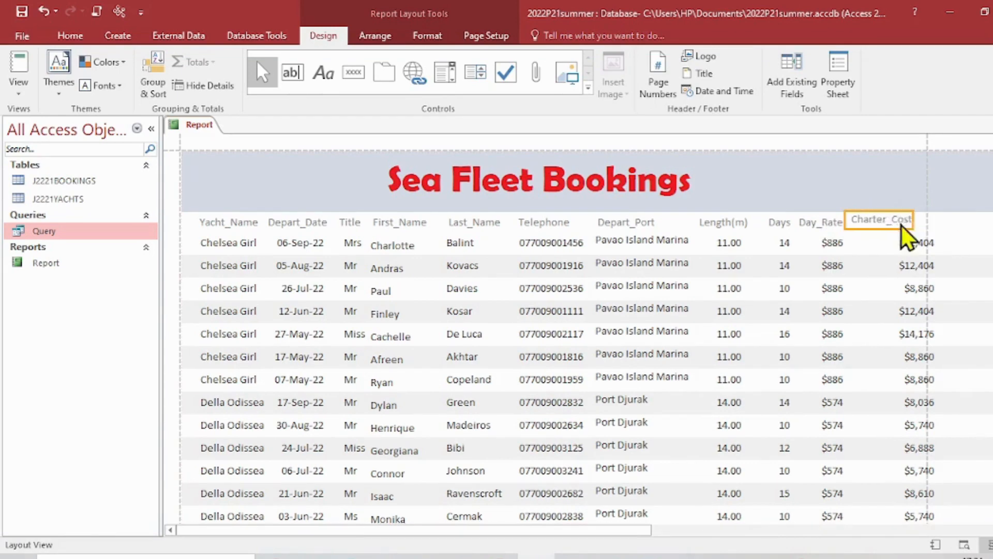
{"action": "left_click", "coordinate": [931, 243]}
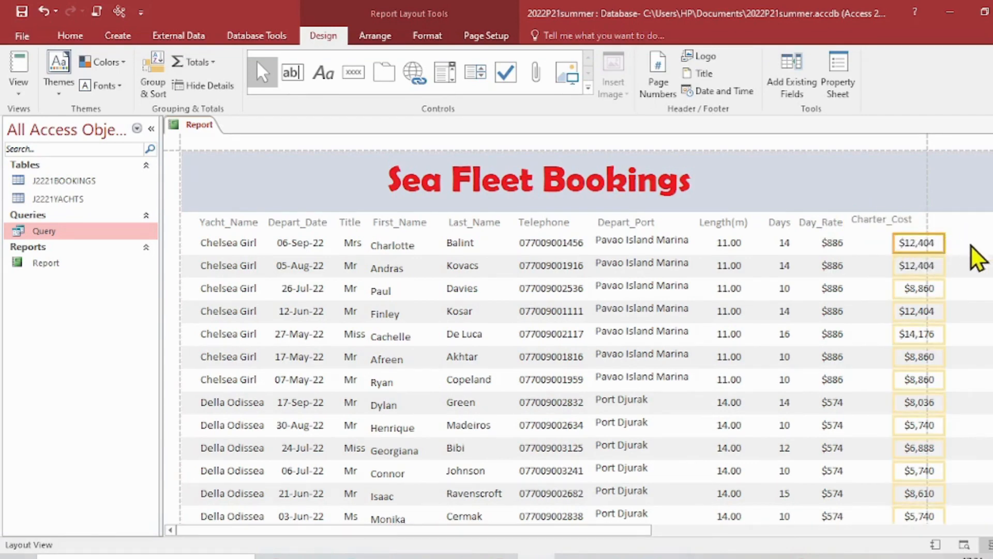
{"action": "left_click_drag", "start_coordinate": [898, 245], "coordinate": [873, 247]}
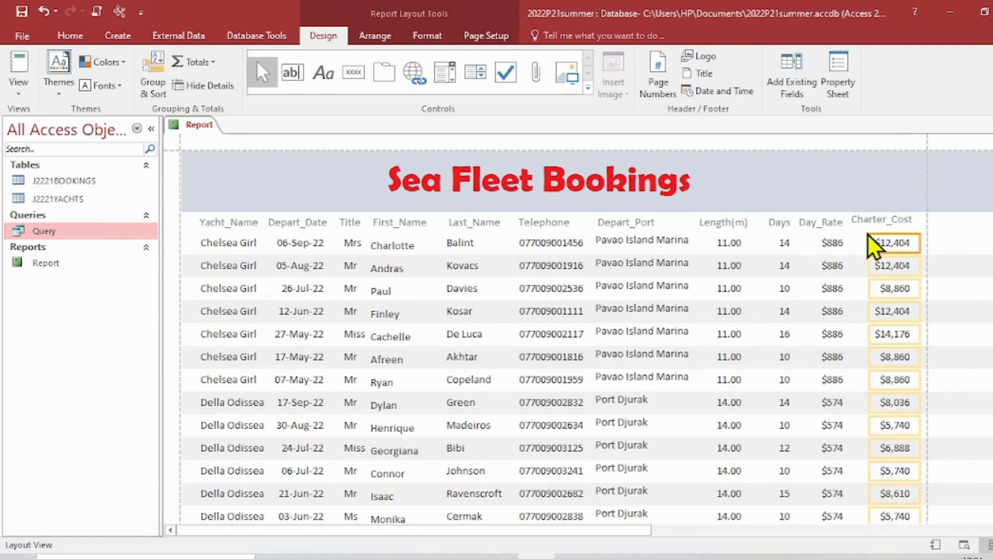
Check every row of the report down to the date and page number line and reread the question paper's remaining report requirements
{"action": "scroll", "coordinate": [677, 403], "scroll_direction": "down", "scroll_amount": 5}
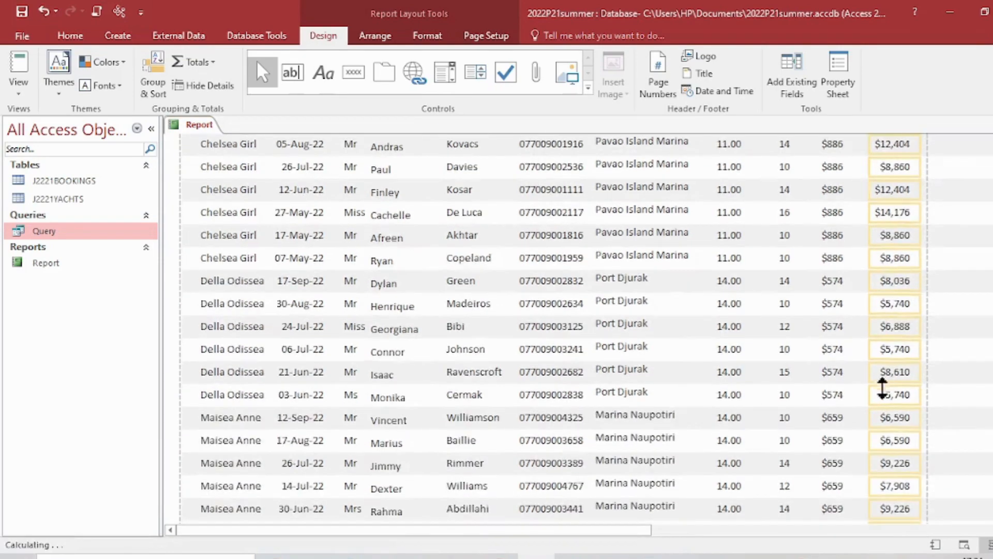
{"action": "scroll", "coordinate": [719, 393], "scroll_direction": "down", "scroll_amount": 4}
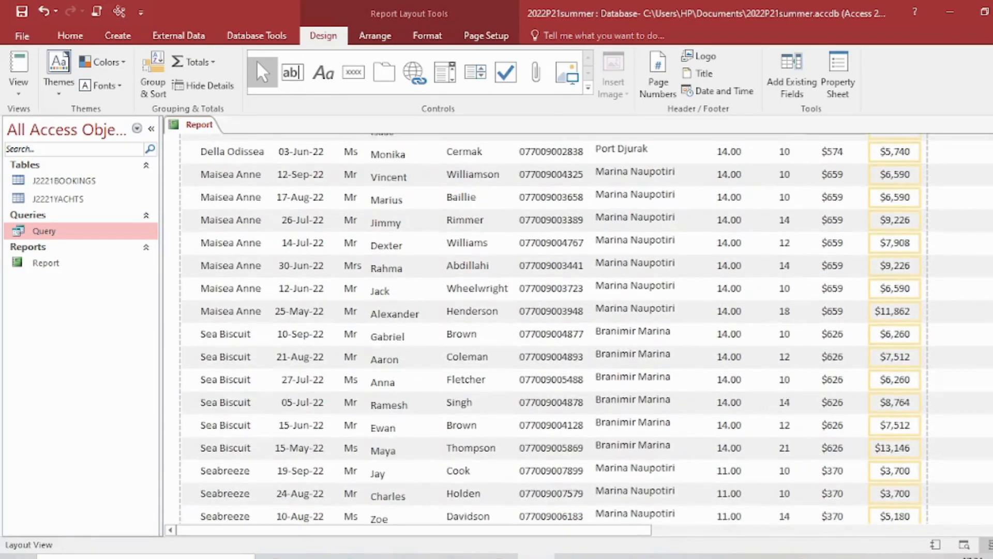
{"action": "scroll", "coordinate": [569, 336], "scroll_direction": "down", "scroll_amount": 12}
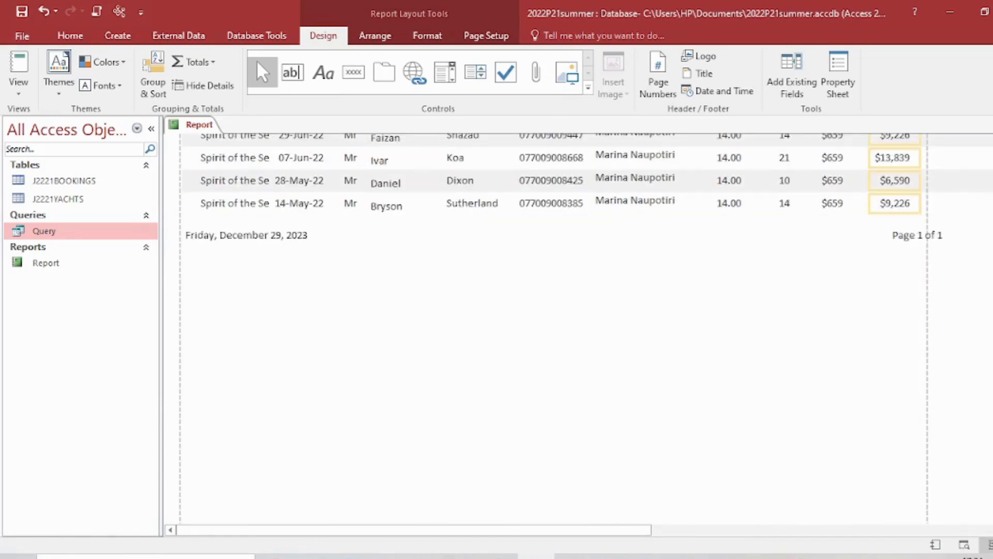
{"action": "scroll", "coordinate": [569, 337], "scroll_direction": "up", "scroll_amount": 2}
{"action": "scroll", "coordinate": [569, 332], "scroll_direction": "up", "scroll_amount": 8}
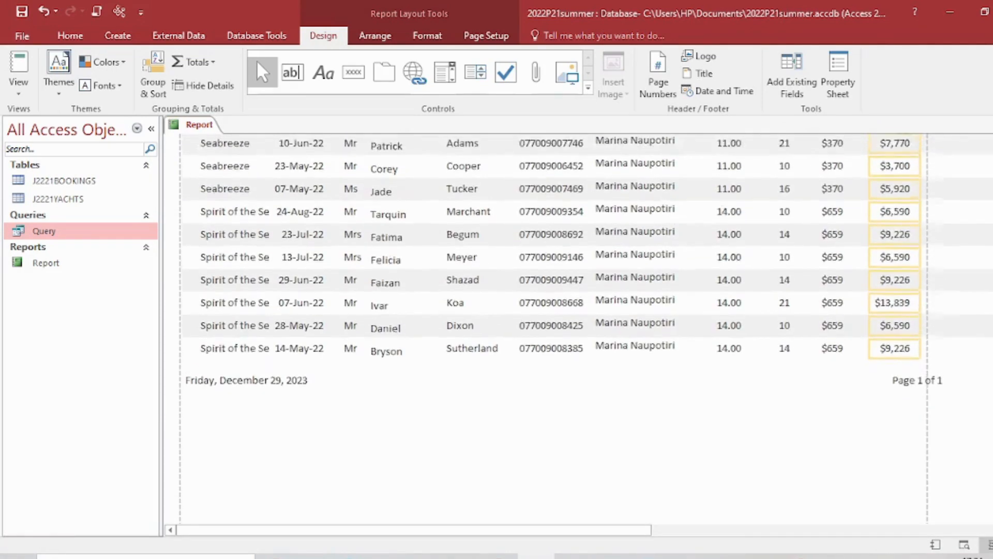
{"action": "scroll", "coordinate": [569, 331], "scroll_direction": "up", "scroll_amount": 10}
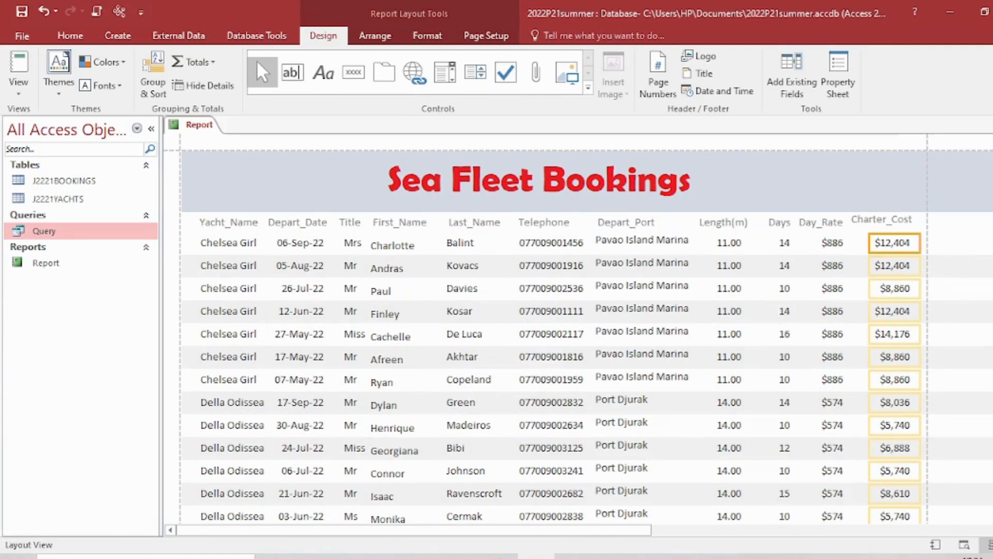
{"action": "scroll", "coordinate": [206, 302], "scroll_direction": "down", "scroll_amount": 15}
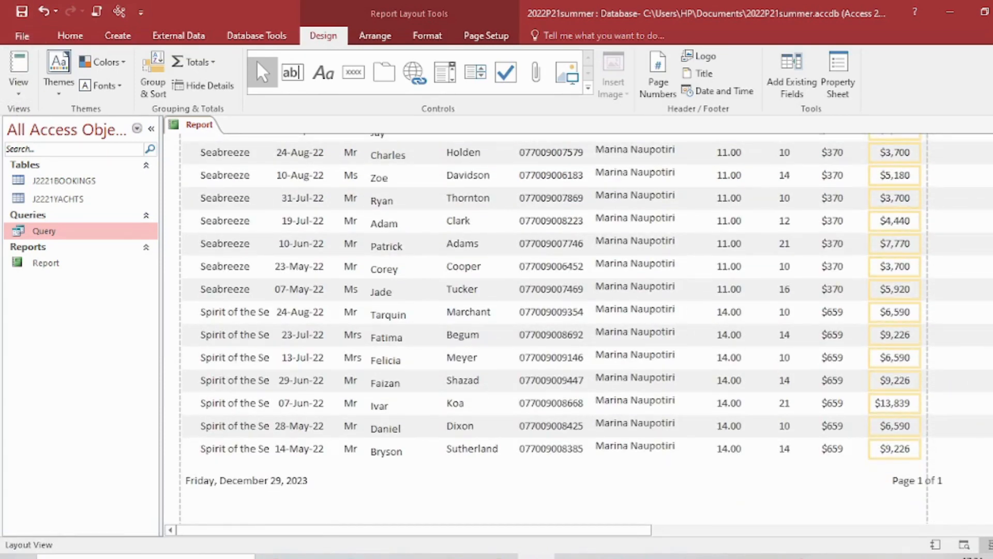
{"action": "scroll", "coordinate": [553, 332], "scroll_direction": "up", "scroll_amount": 15}
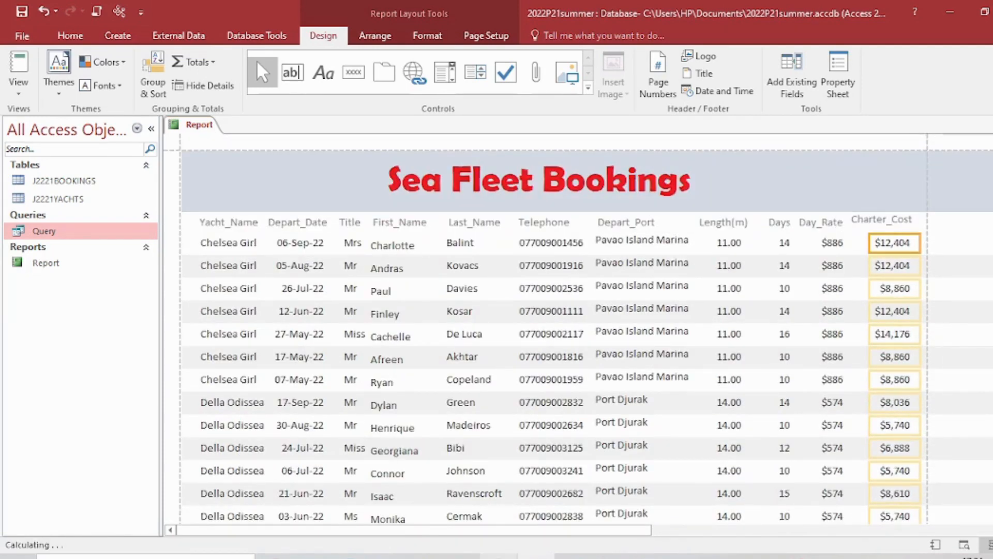
{"action": "left_click", "coordinate": [350, 557]}
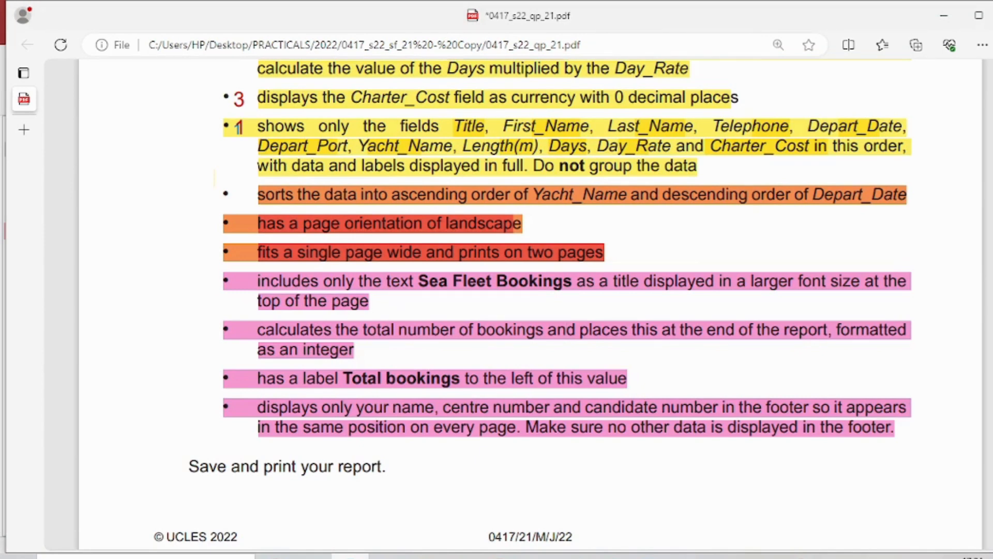
{"action": "left_click", "coordinate": [350, 556]}
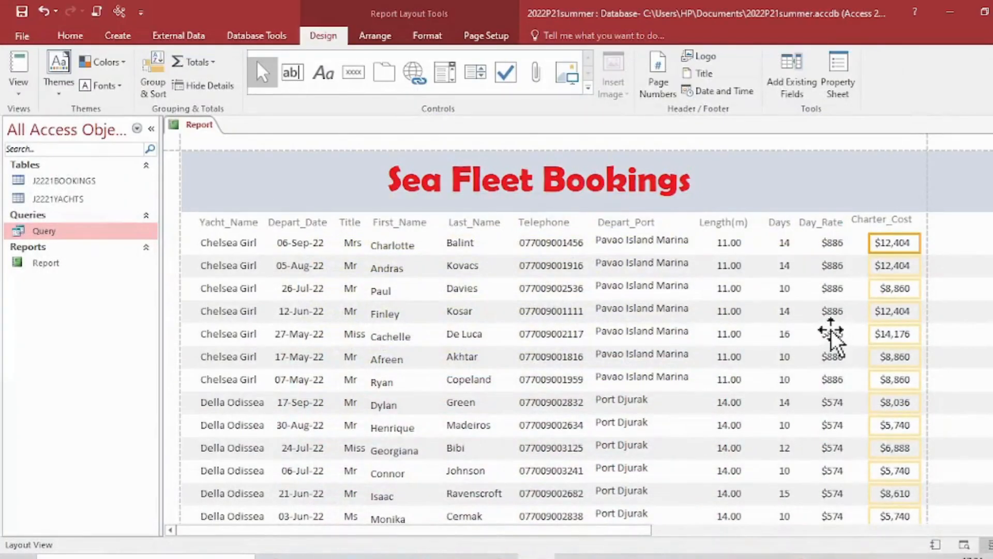
In Design View, open up the Report Footer to about 0.45 inch high and make the Page Footer slightly taller
{"action": "scroll", "coordinate": [362, 321], "scroll_direction": "down", "scroll_amount": 5}
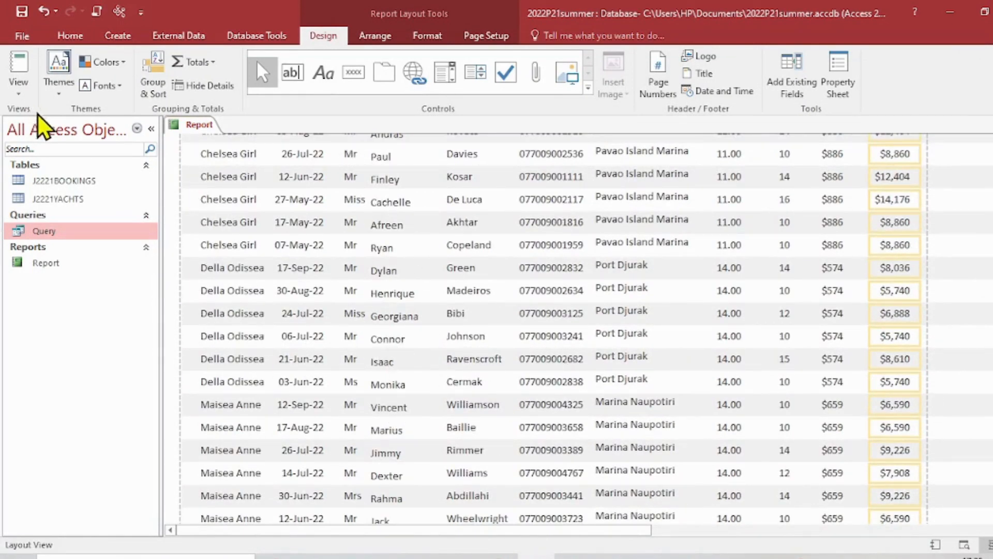
{"action": "left_click", "coordinate": [19, 95]}
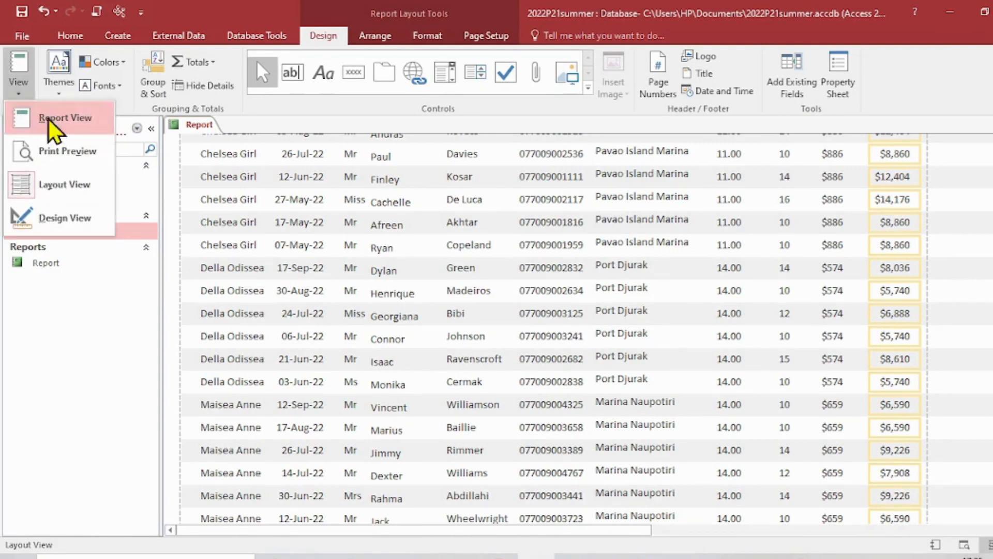
{"action": "left_click", "coordinate": [54, 220]}
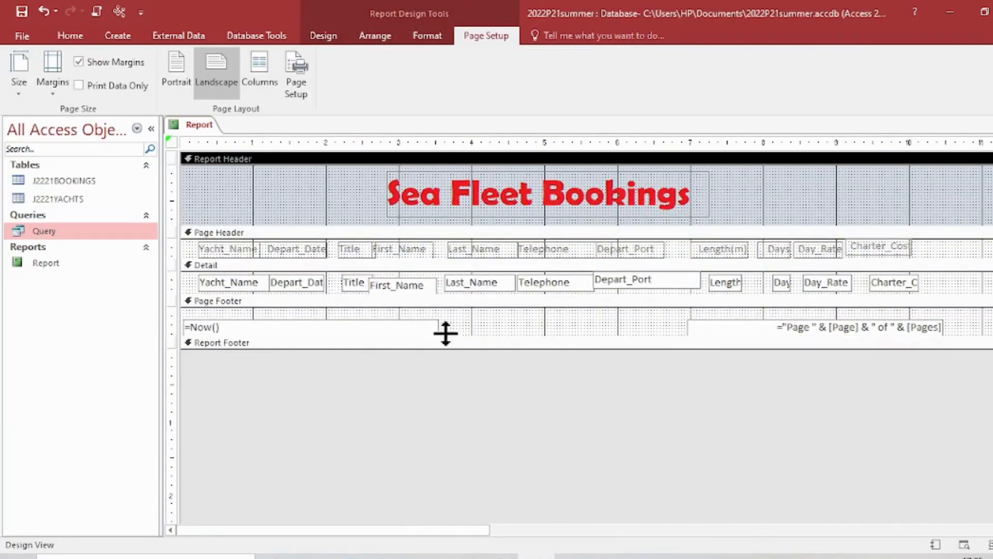
{"action": "left_click_drag", "start_coordinate": [460, 348], "coordinate": [460, 380]}
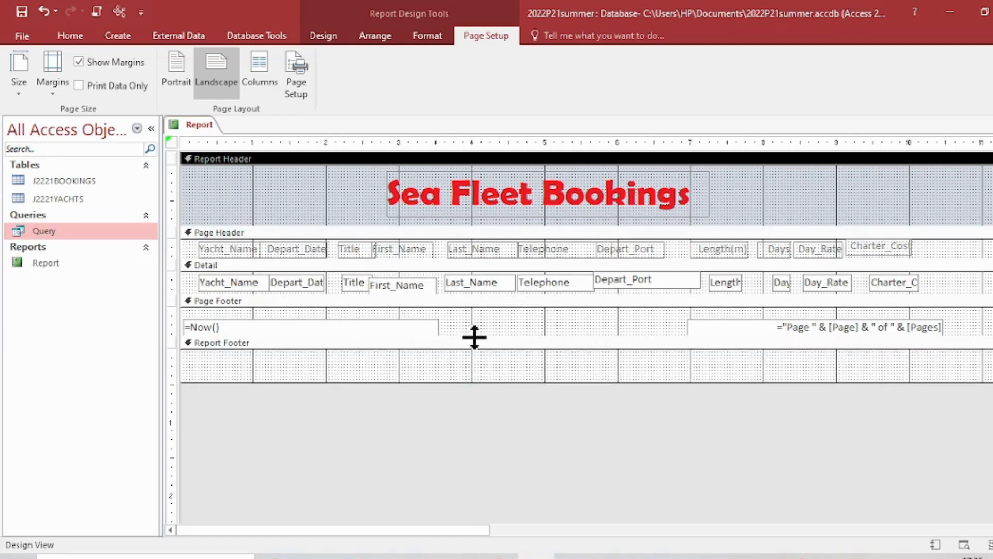
{"action": "left_click_drag", "start_coordinate": [472, 334], "coordinate": [473, 351]}
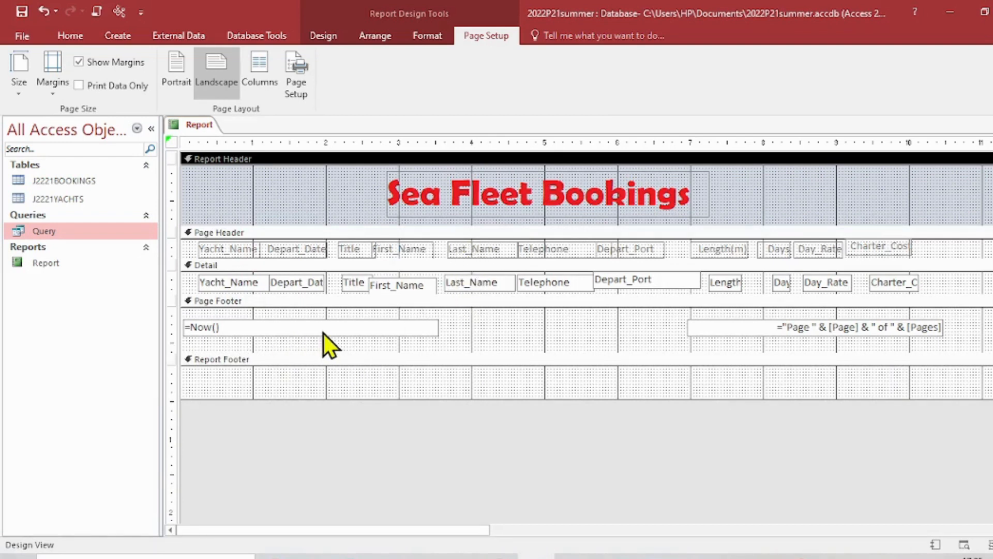
Move the =Now() date box slightly lower in the Page Footer
{"action": "left_click_drag", "start_coordinate": [297, 327], "coordinate": [294, 339]}
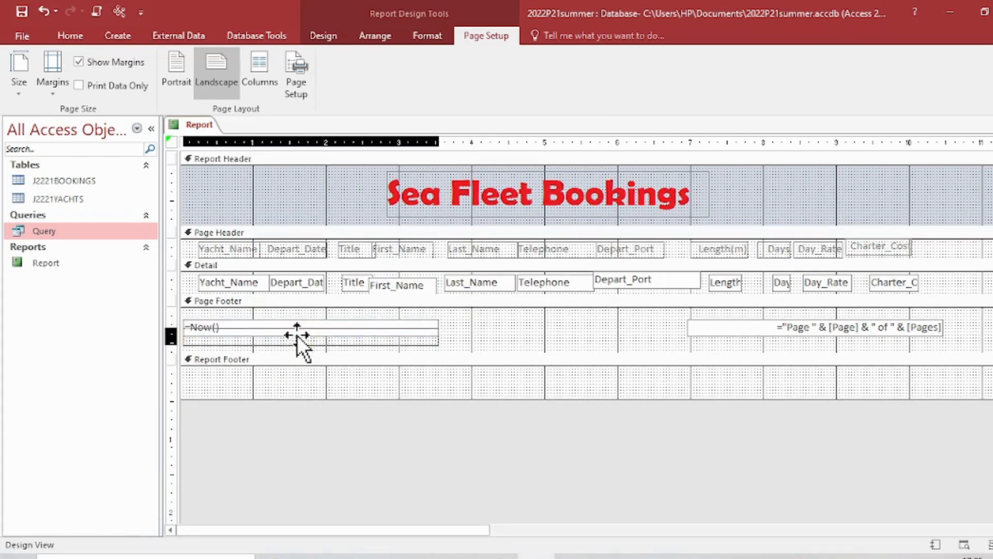